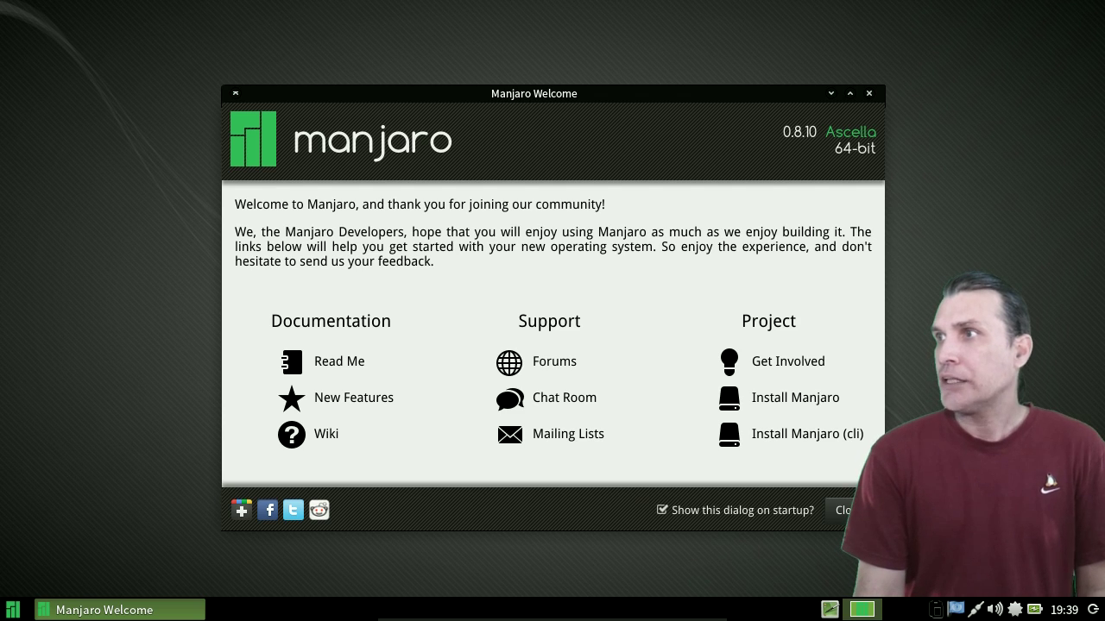
- Close the Manjaro Welcome window, leaving the empty desktop
click(869, 94)
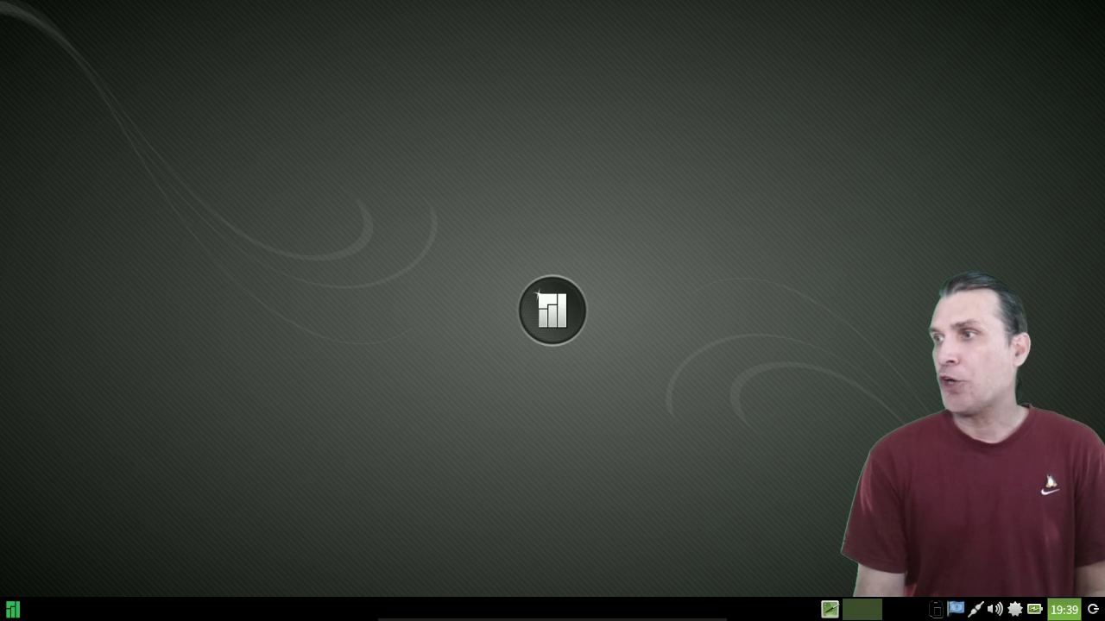
mouse_move(1063, 609)
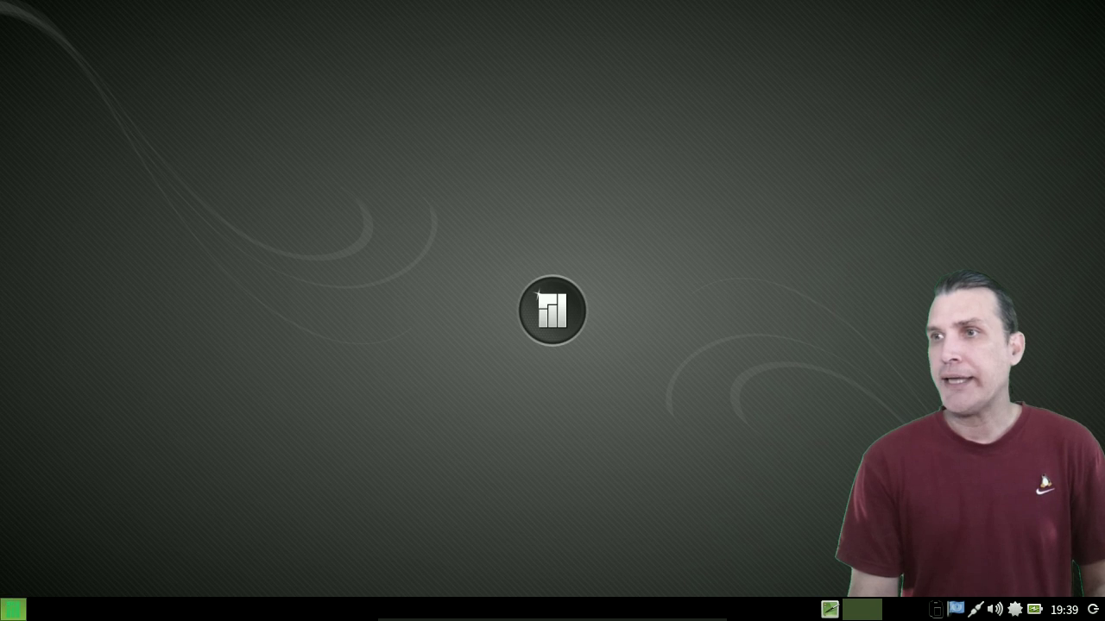
click(13, 610)
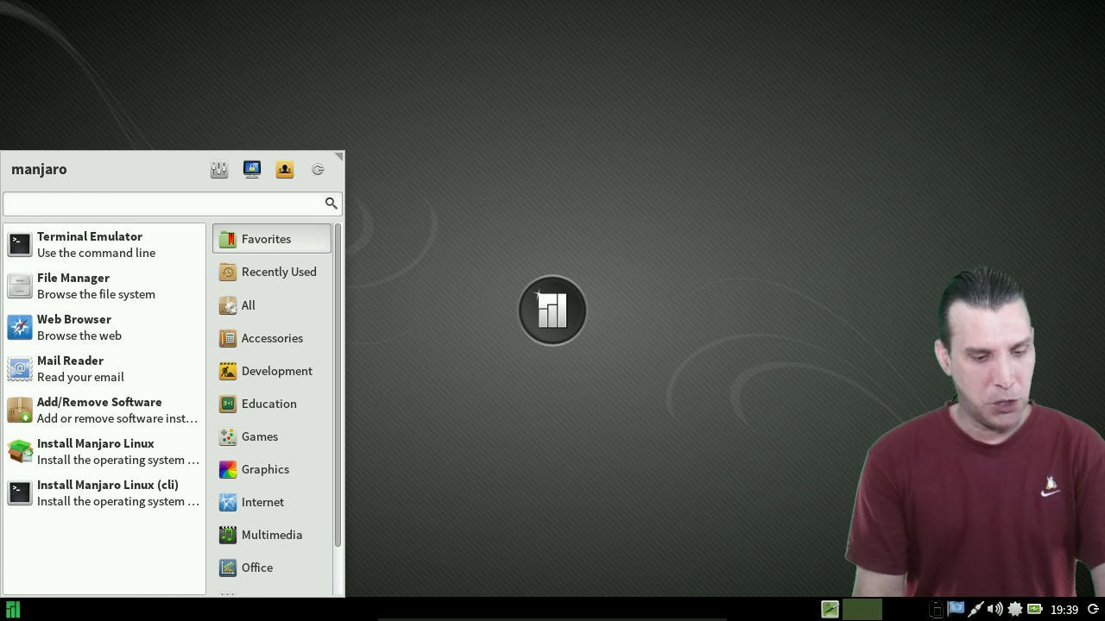
- Relaunch Manjaro Welcome by searching 'we' in the application menu
text(we)
key(Down)
key(Return)
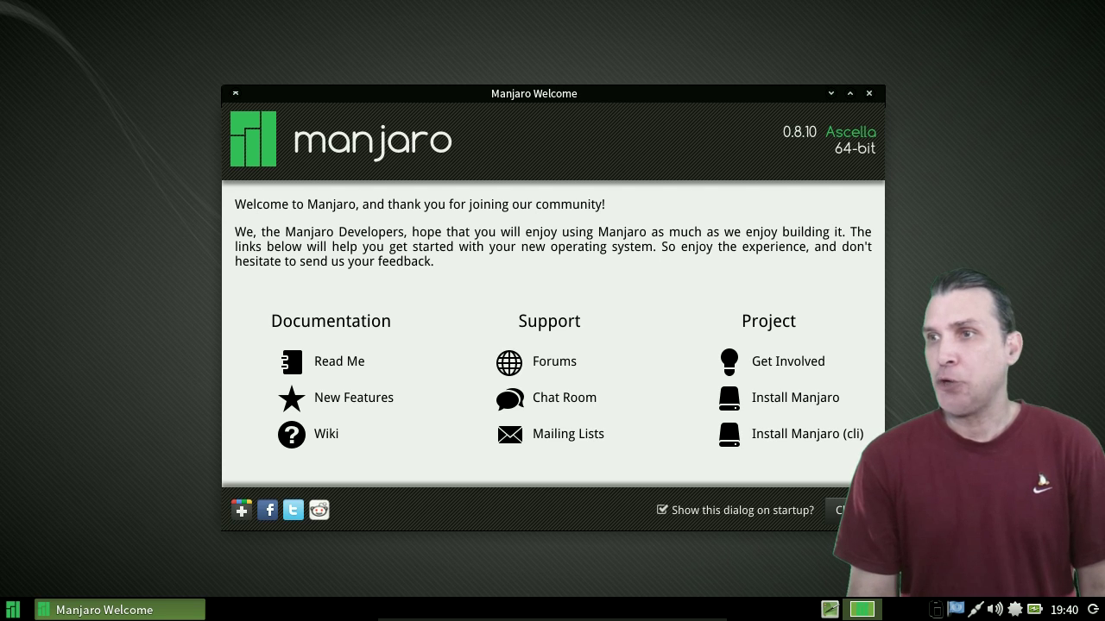
- Launch GParted Partition Editor from the menu, reaching its root authentication prompt
key(super)
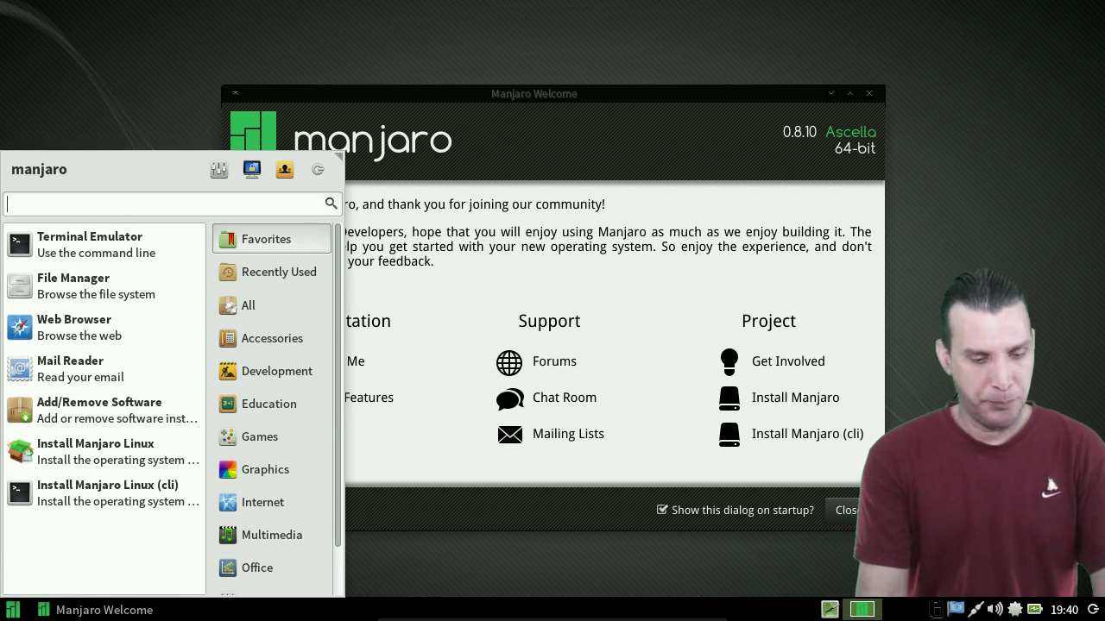
text(gparted)
key(Return)
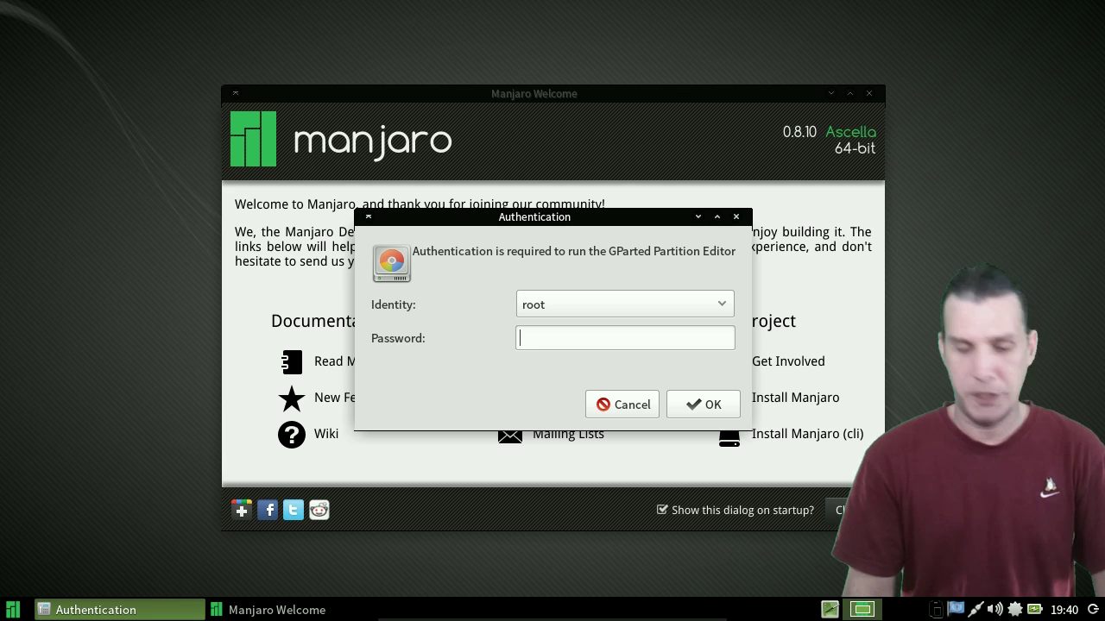
- Authenticate as root and create a new empty partition table on /dev/sda
text(•••••)
key(Return)
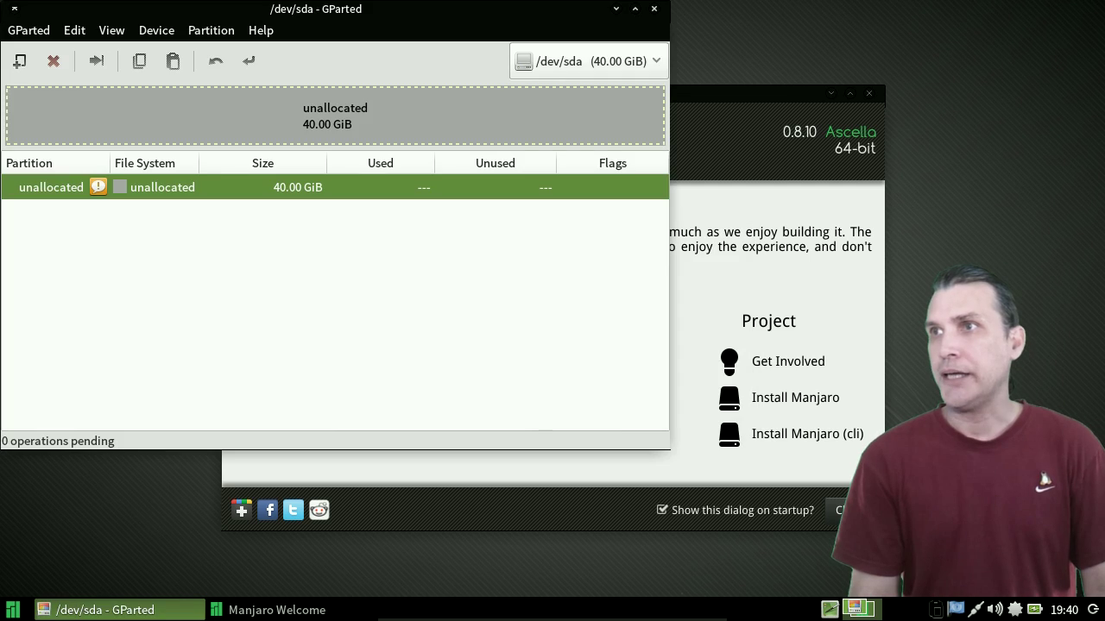
key(alt+d)
key(Down)
key(Return)
key(Tab)
key(Tab)
key(Return)
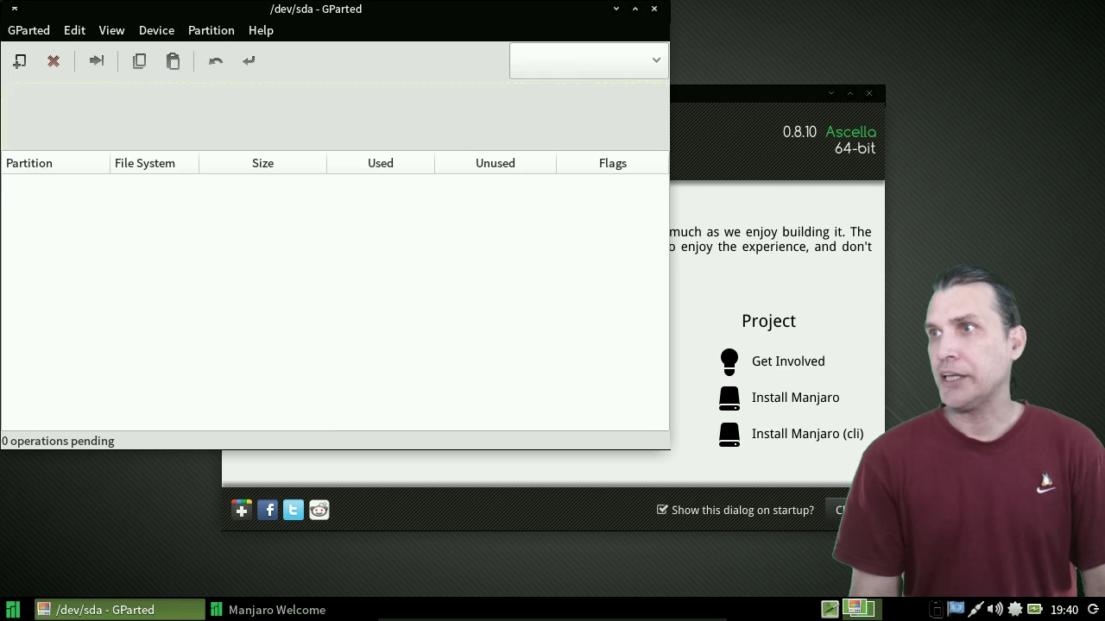
- Queue a 100 MiB ext2 partition labelled boot in the unallocated space
key(Menu)
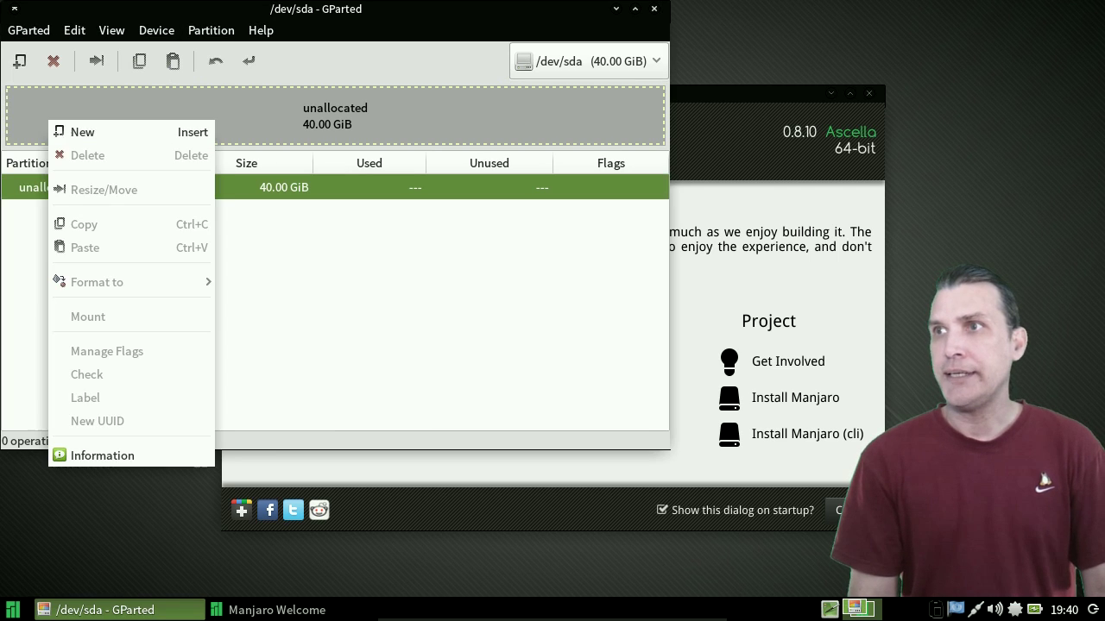
key(Return)
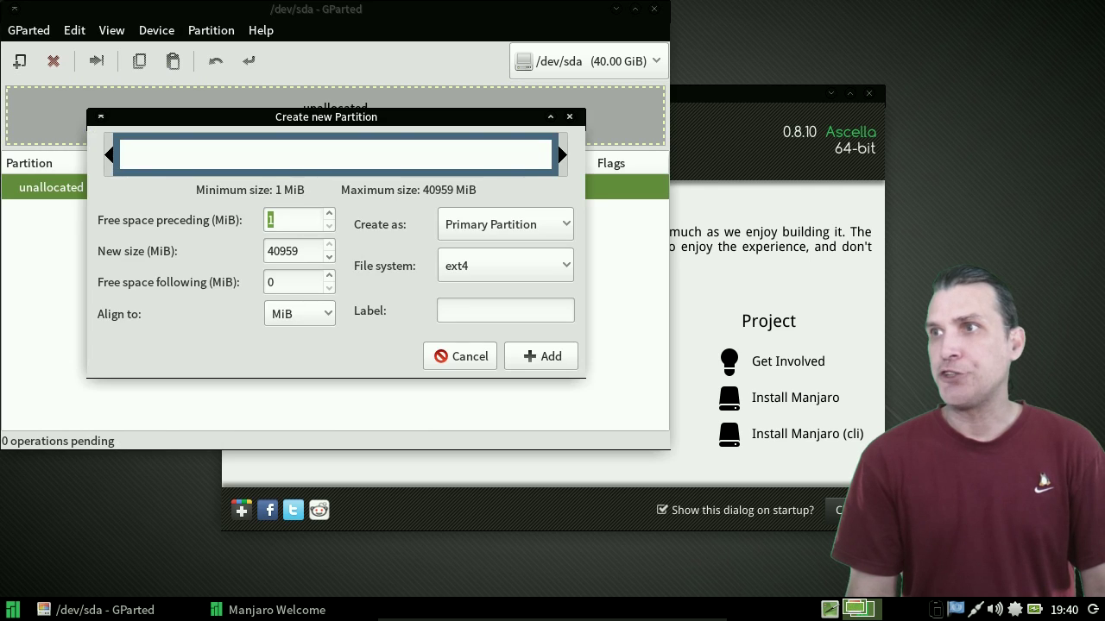
key(space)
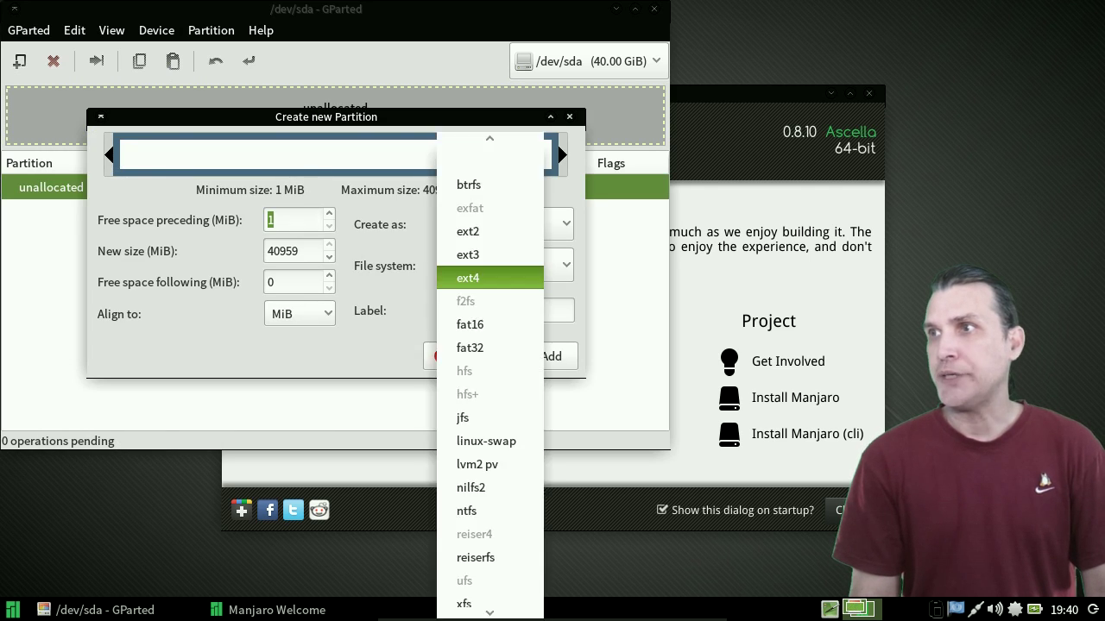
key(Up)
key(Up)
key(Return)
key(Tab)
key(Tab)
key(Tab)
key(Tab)
key(Tab)
text(100)
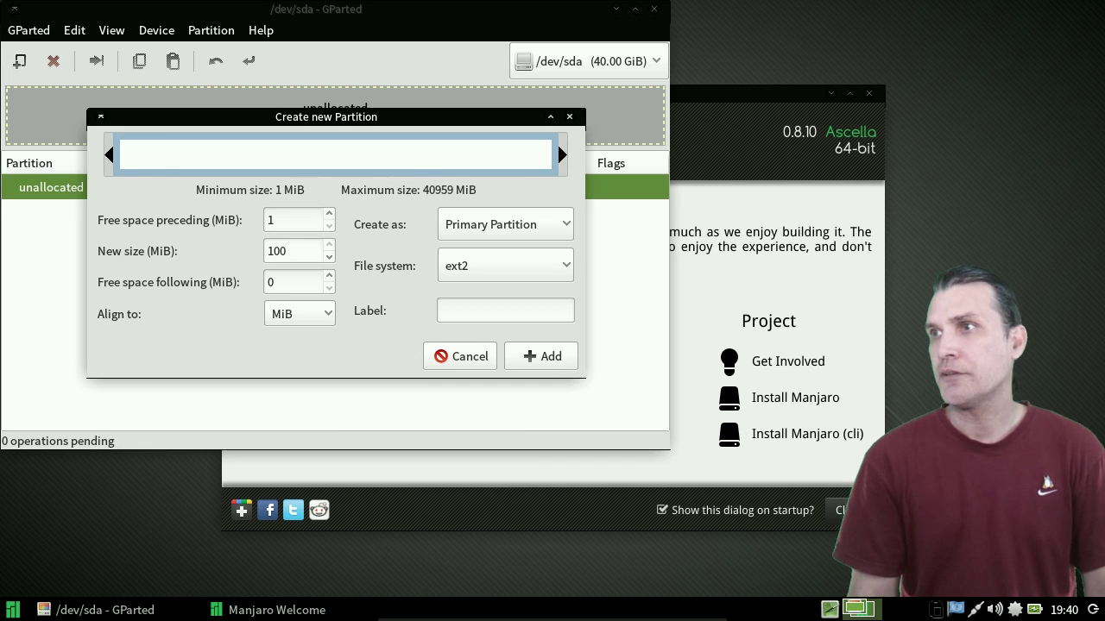
key(Tab)
key(Tab)
key(Tab)
key(Tab)
key(Tab)
text(boot)
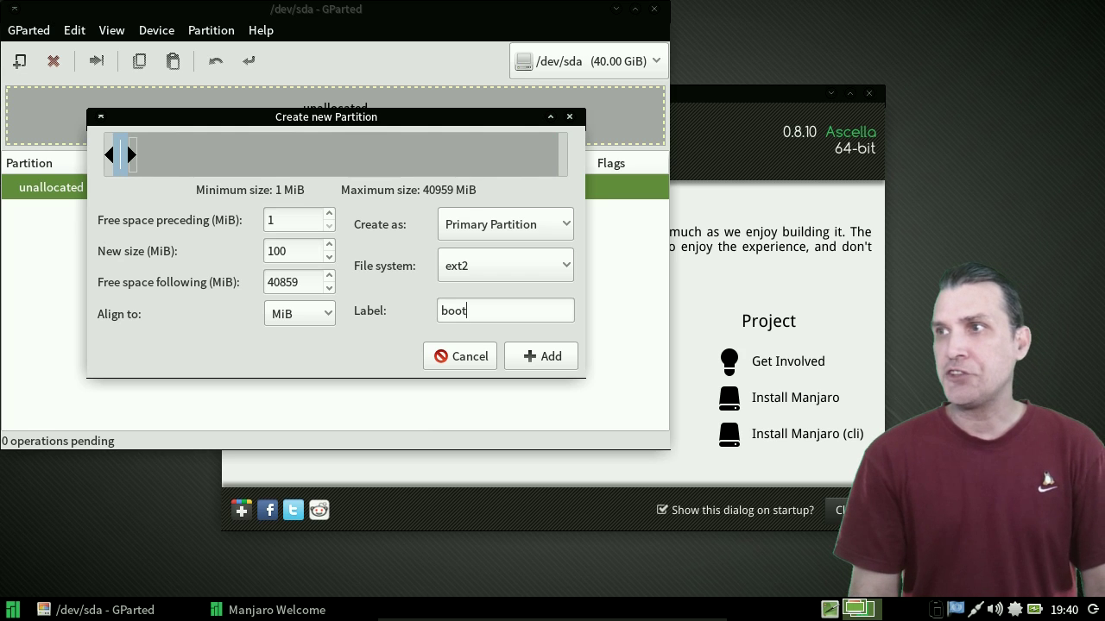
key(Return)
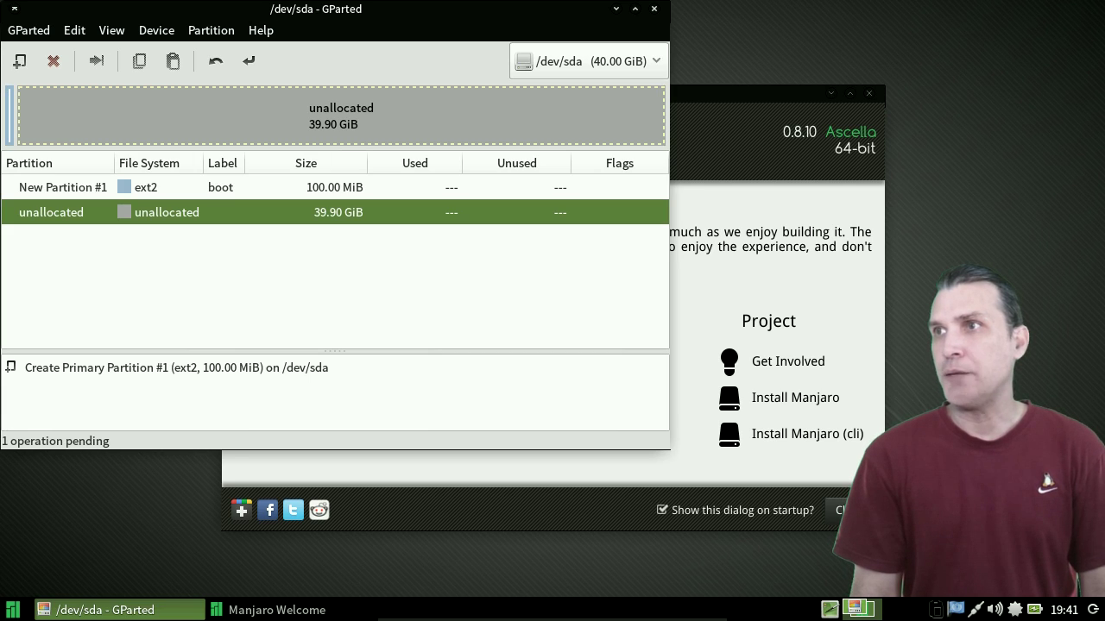
- Queue a 4200 MiB linux-swap partition labelled swap in the remaining free space
right_click(159, 121)
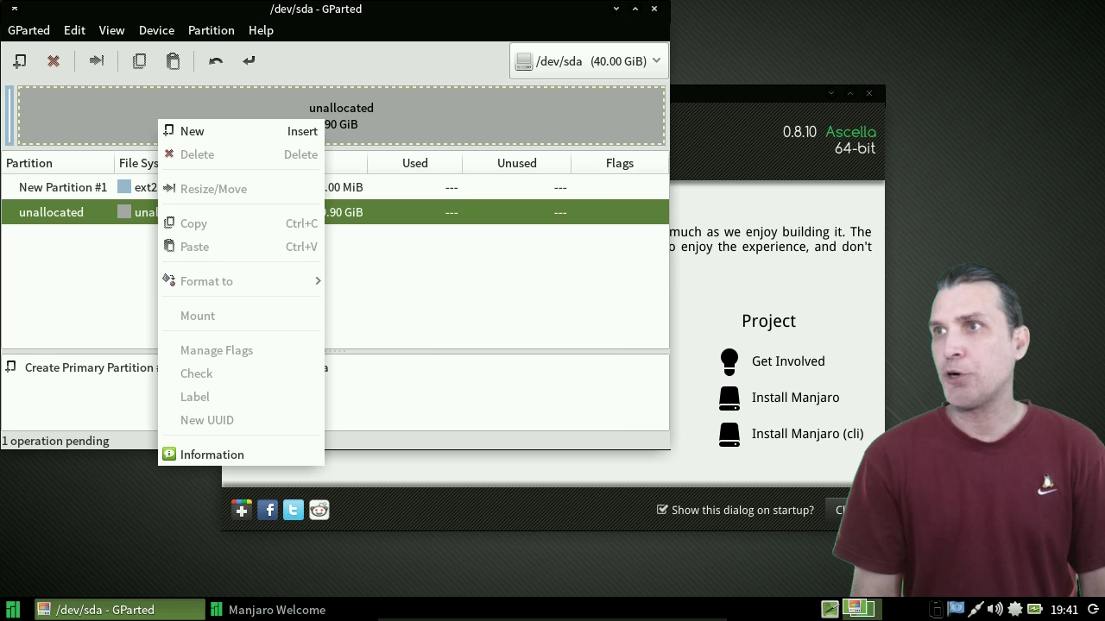
click(191, 131)
click(505, 265)
click(489, 278)
click(505, 265)
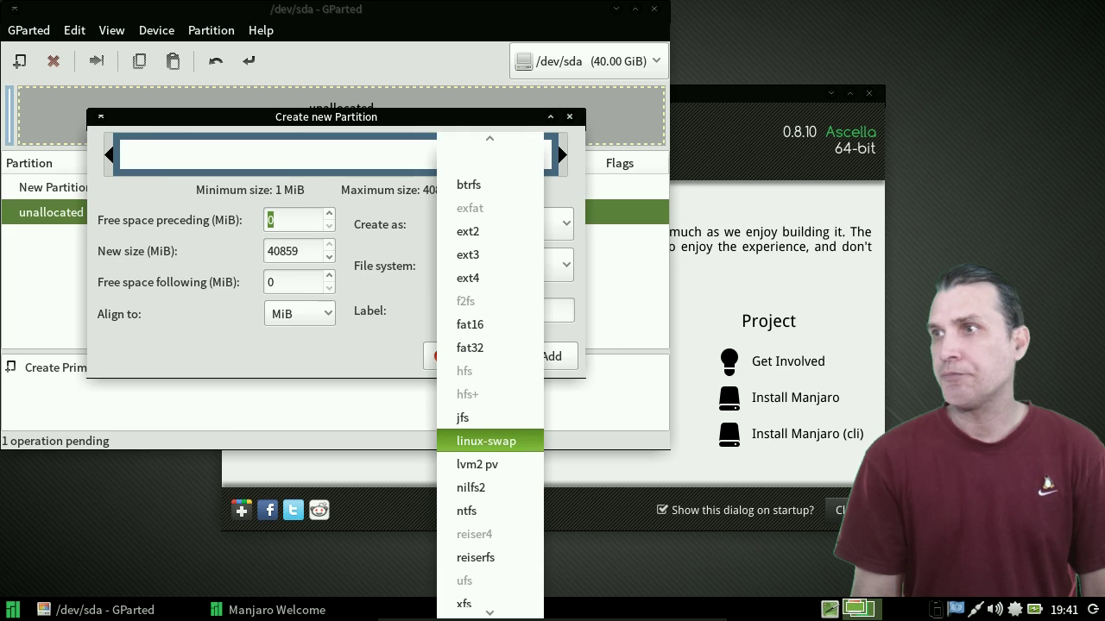
click(486, 441)
key(Tab)
text(4)
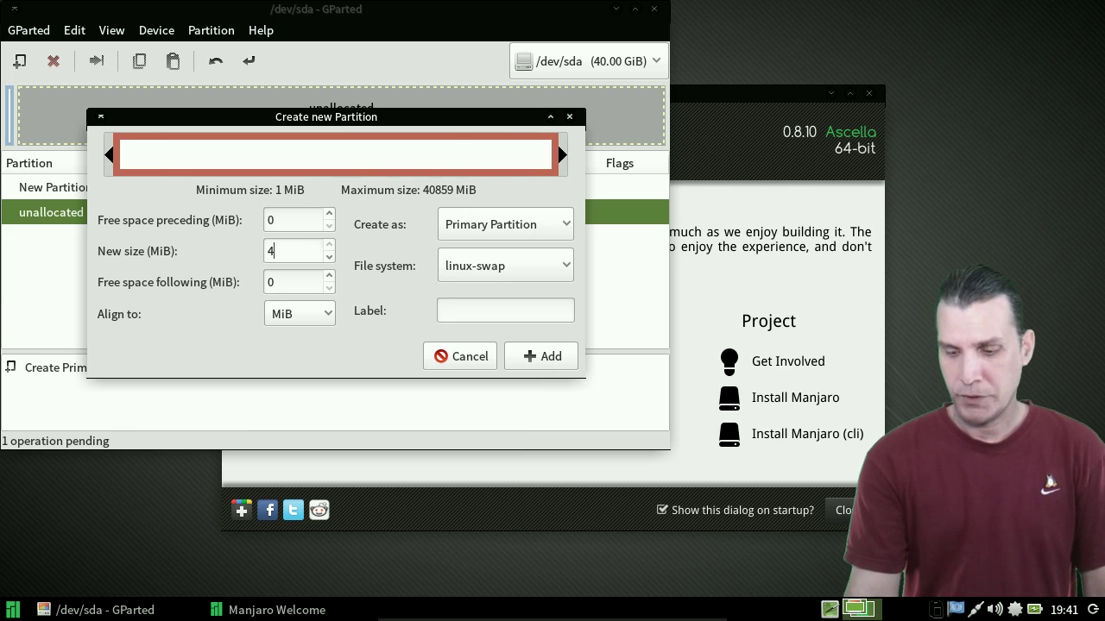
text(200)
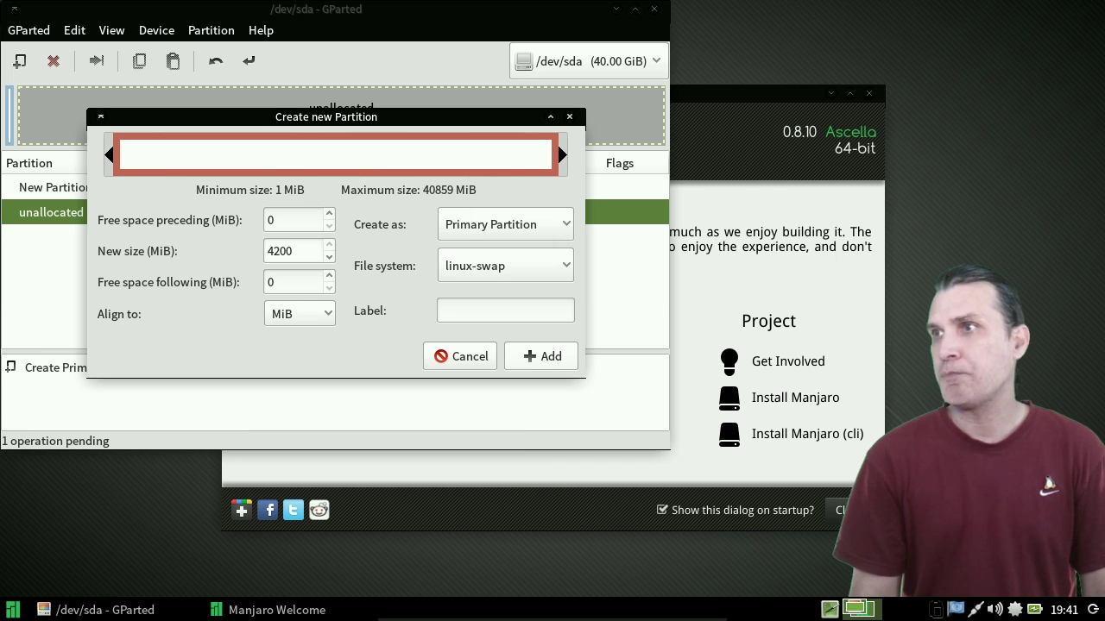
key(Tab)
text(swap)
key(Return)
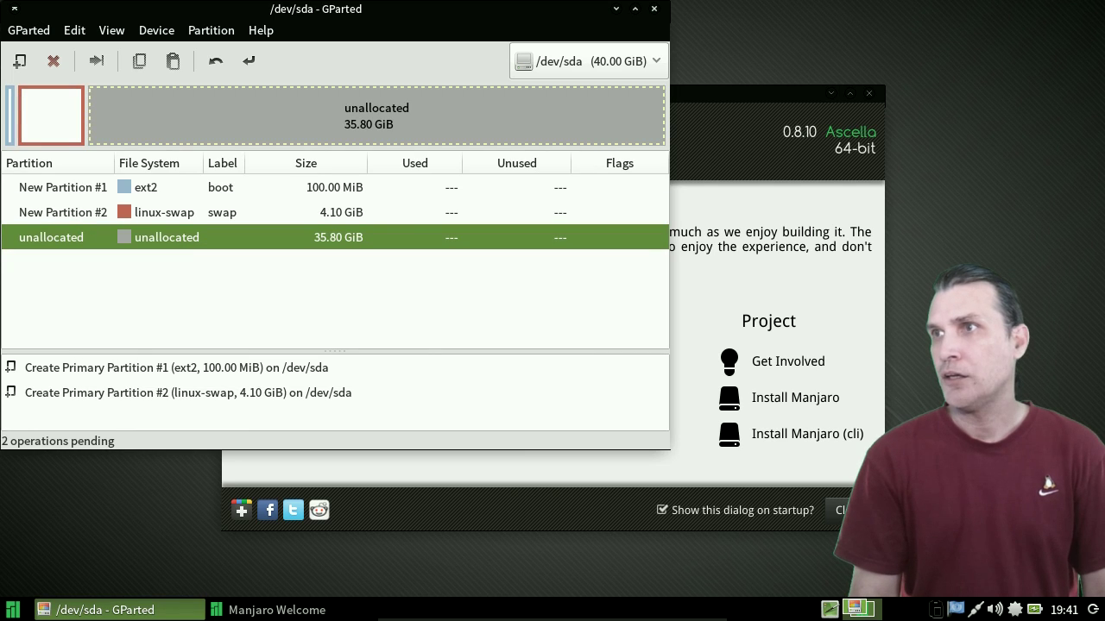
right_click(156, 105)
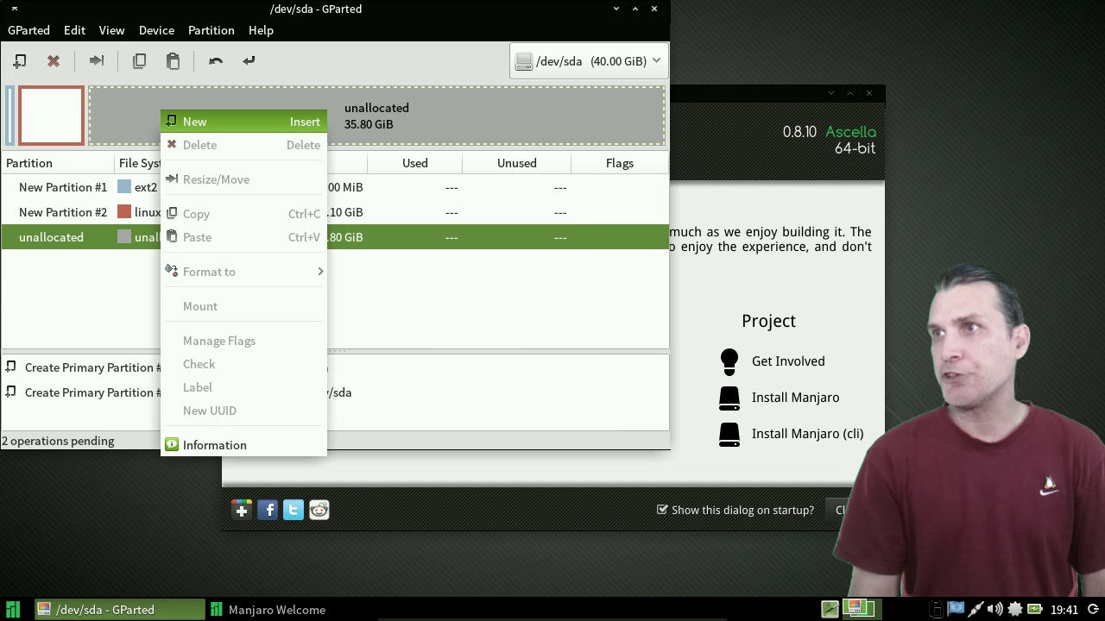
- Queue a 15000 MiB ext4 partition labelled root
click(183, 118)
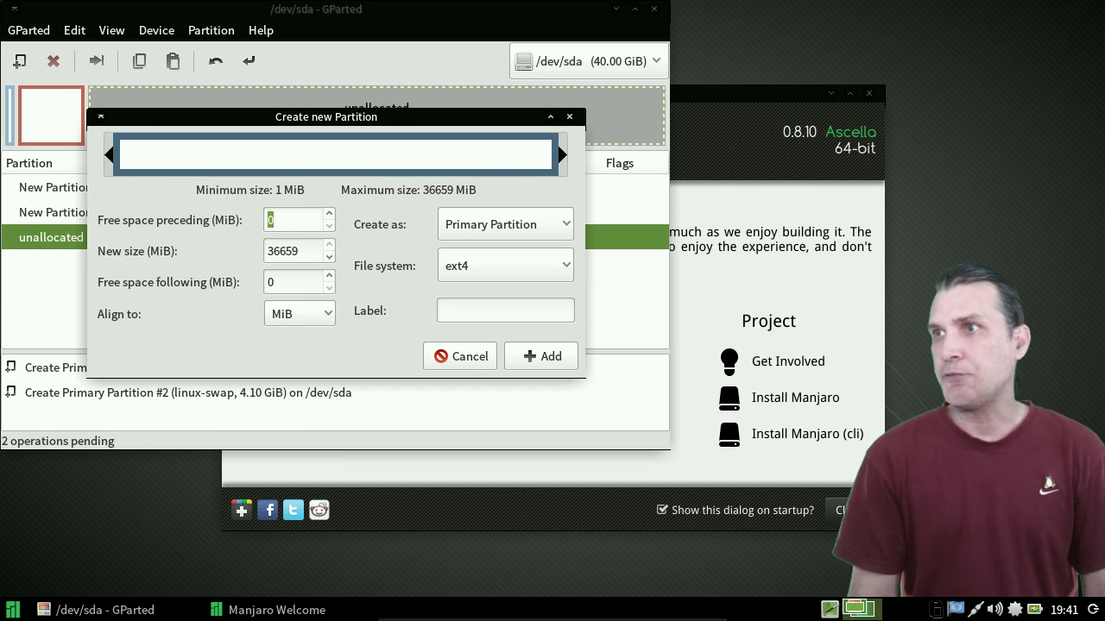
click(505, 311)
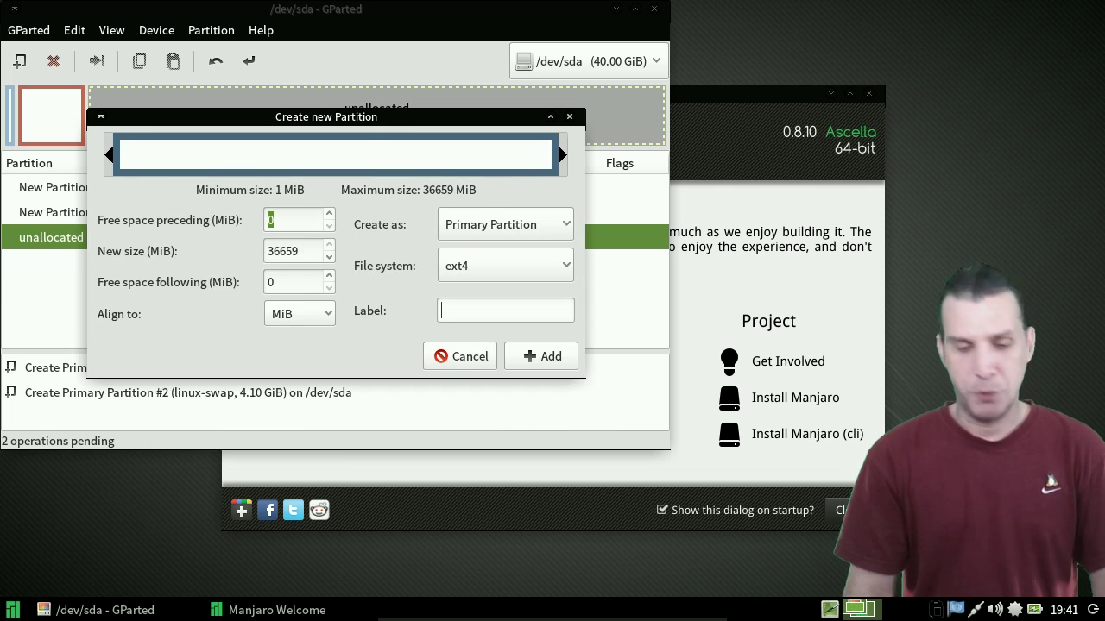
text(root)
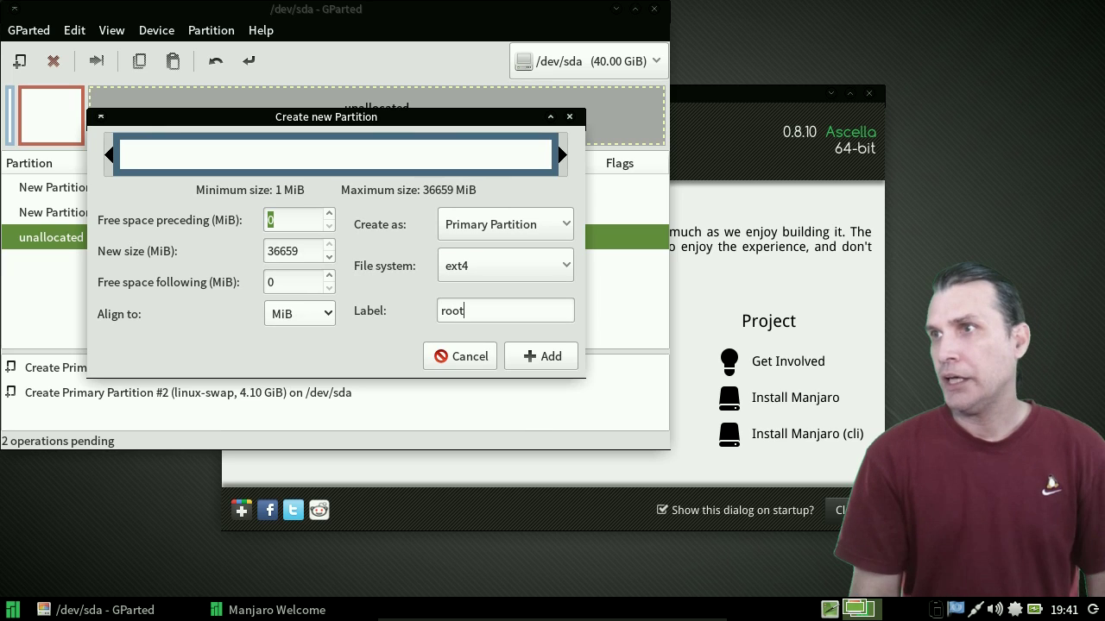
key(Tab)
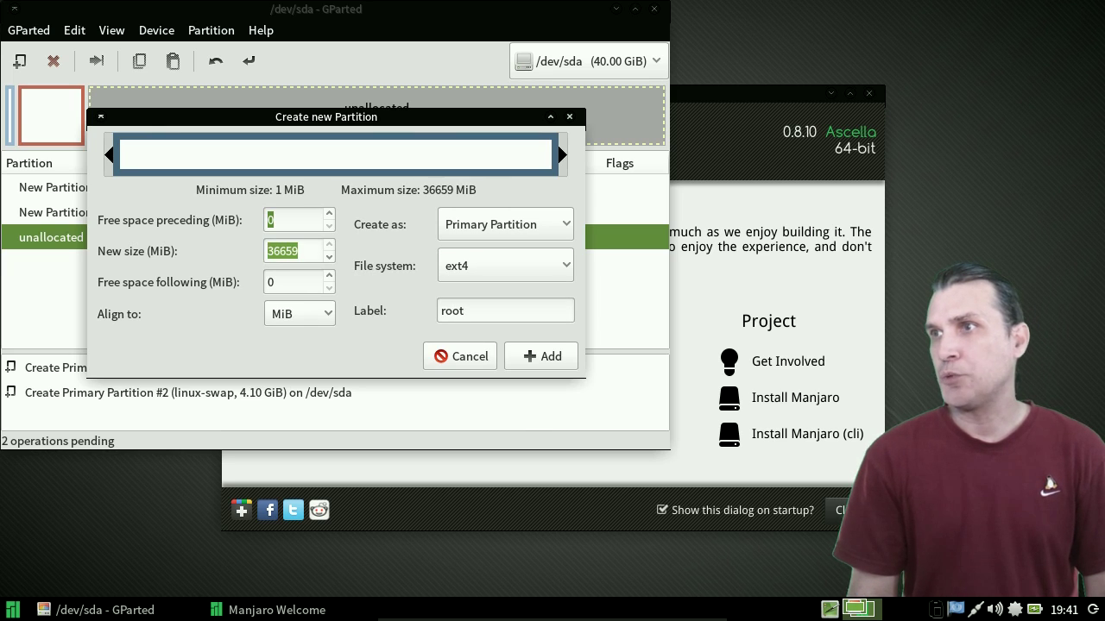
text(15000)
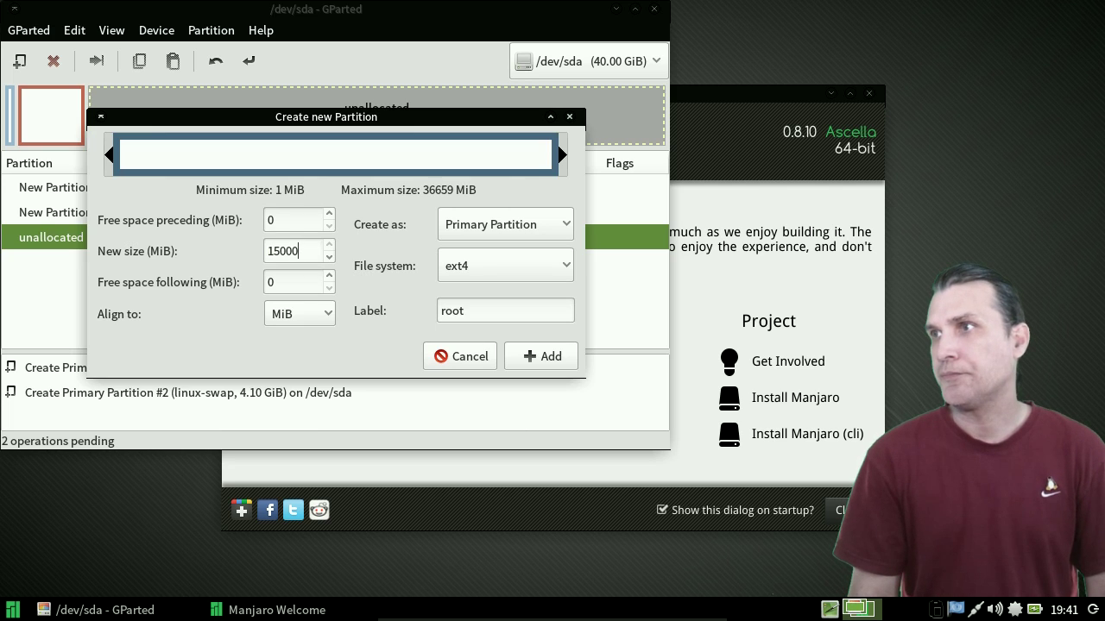
key(Return)
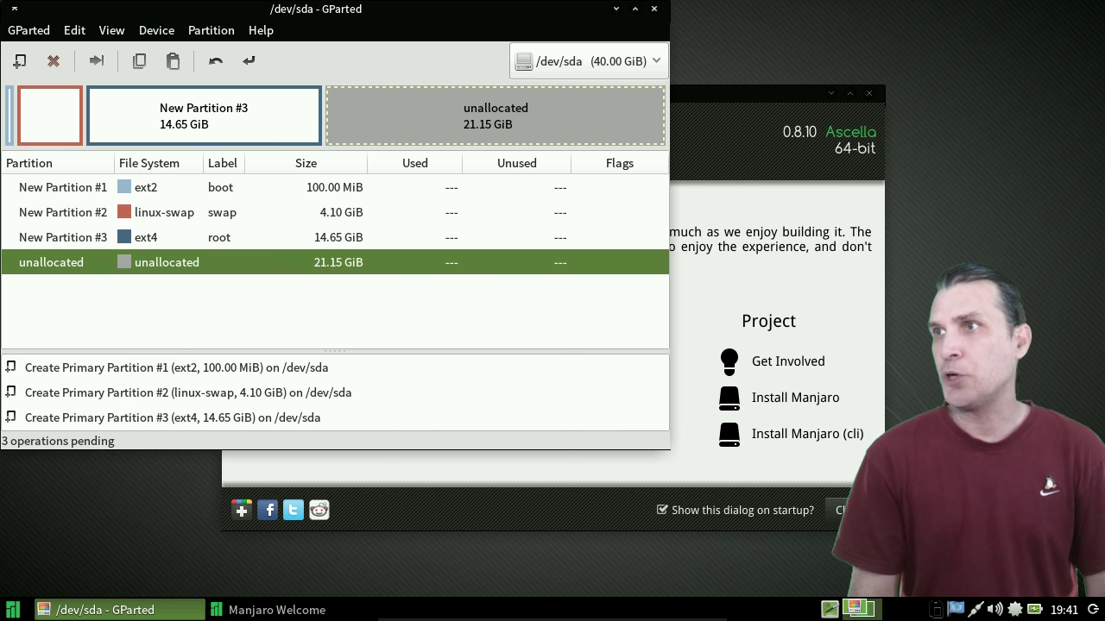
right_click(402, 114)
- Queue a 21.15 GiB ext4 partition labelled home and apply all four operations
click(427, 129)
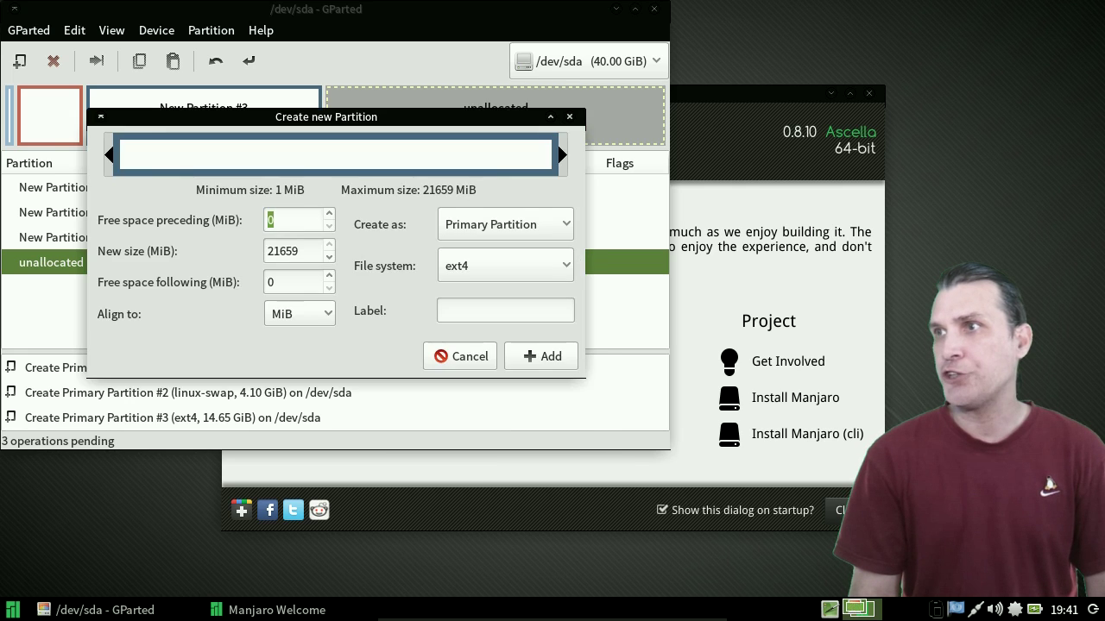
click(505, 310)
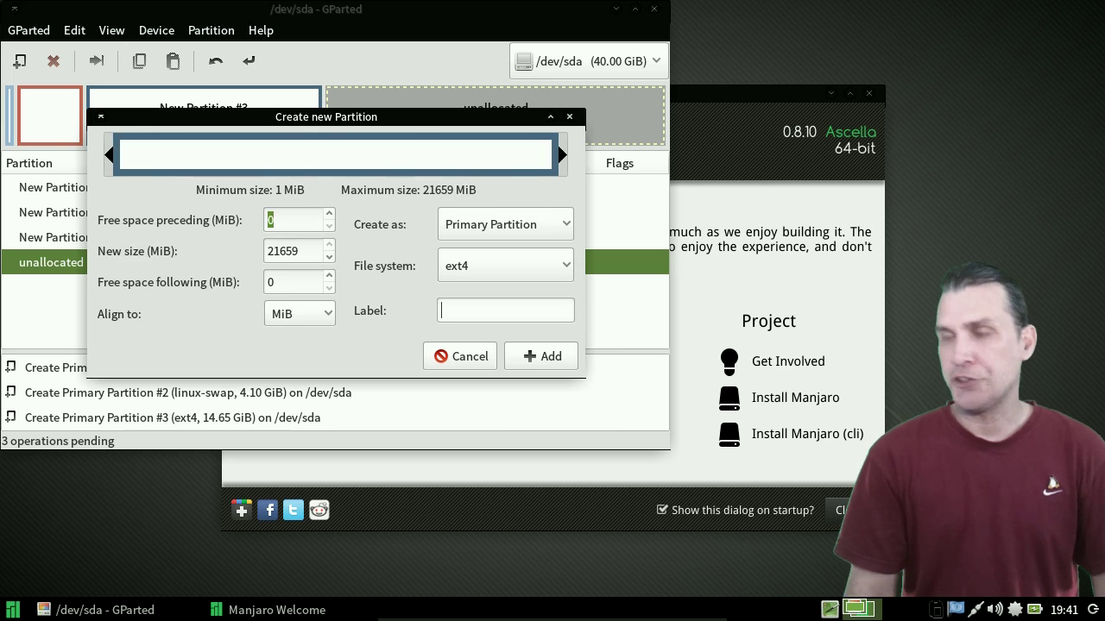
text(home)
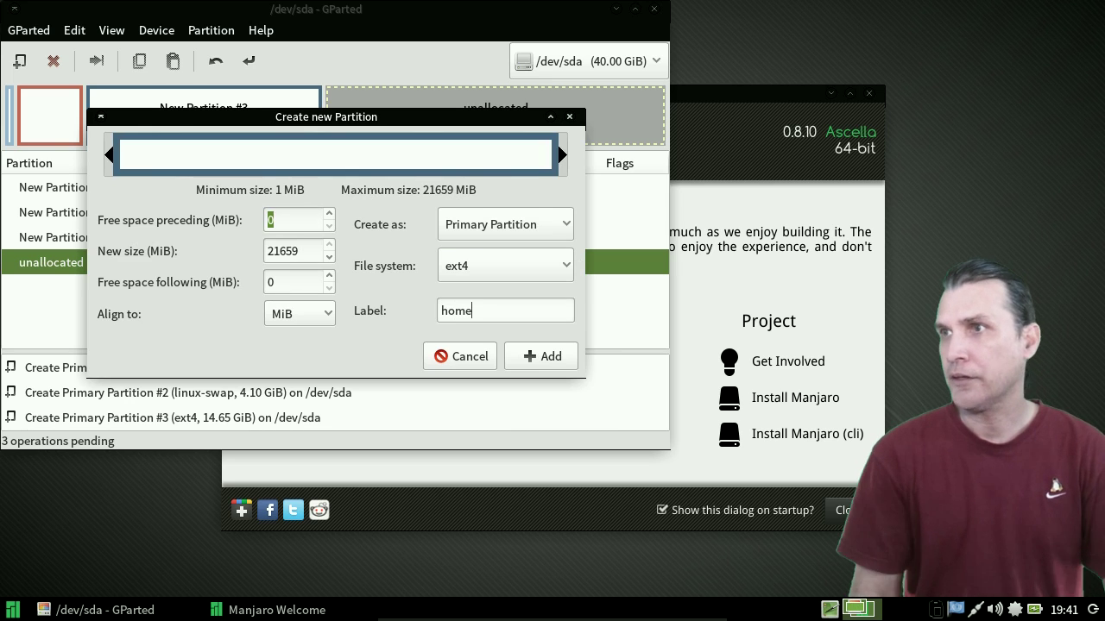
click(298, 251)
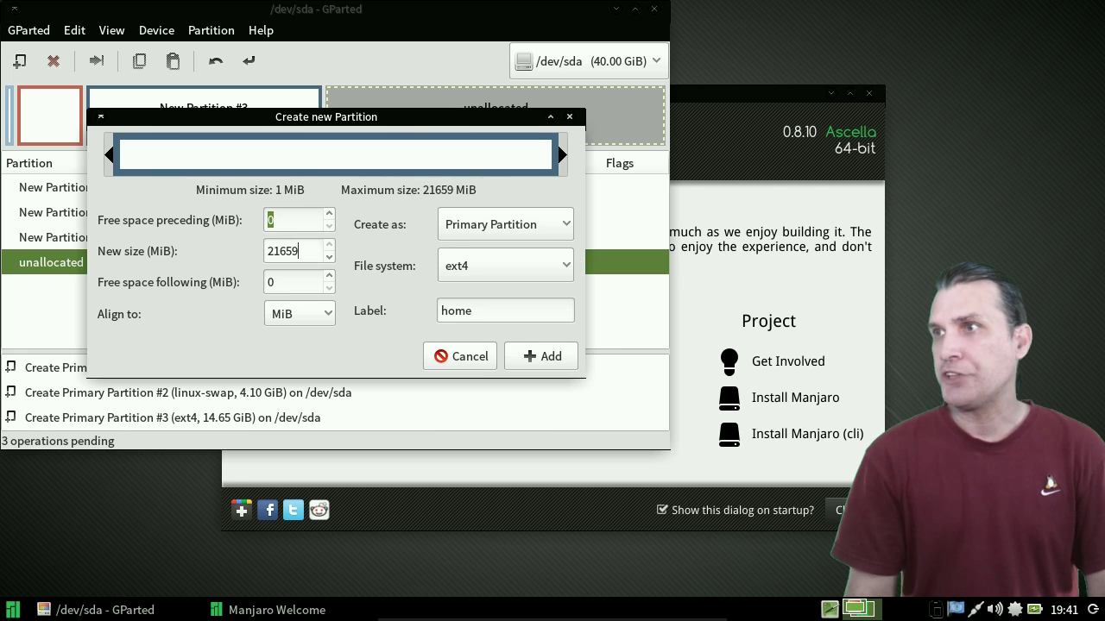
key(Return)
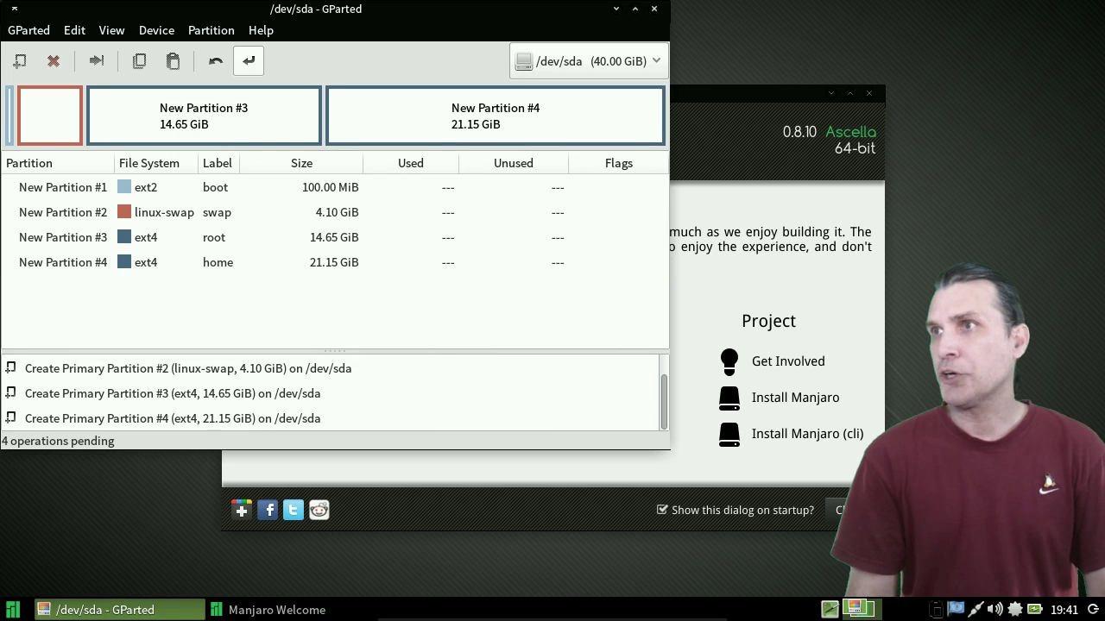
click(249, 60)
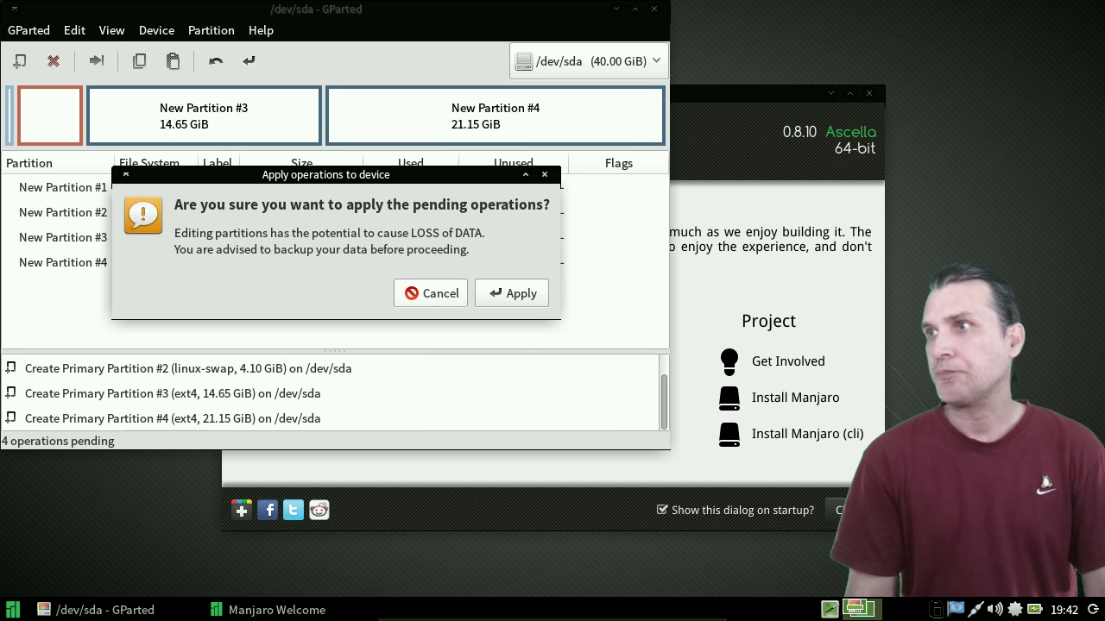
click(511, 293)
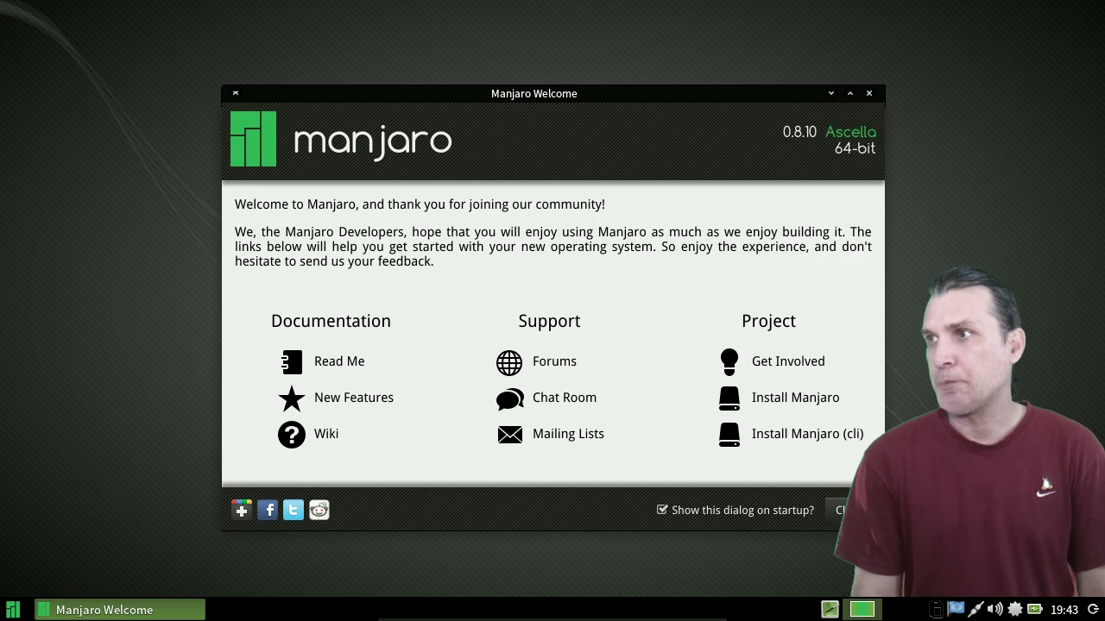
- Choose United States as the location and accept the New_York timezone
key(Return)
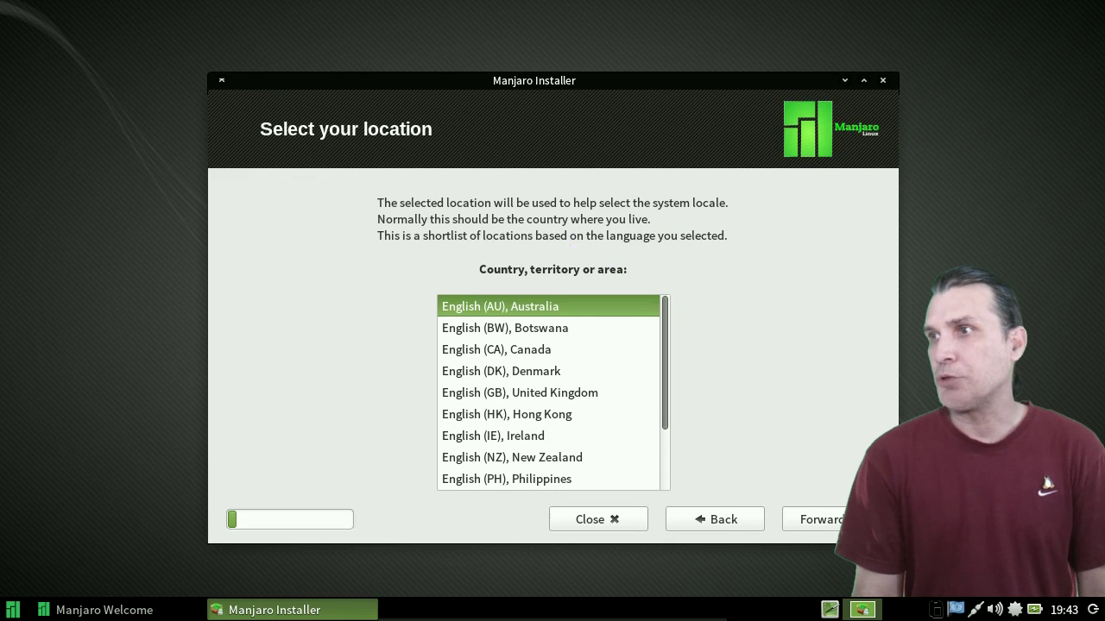
scroll(552, 393, down, 3)
click(512, 436)
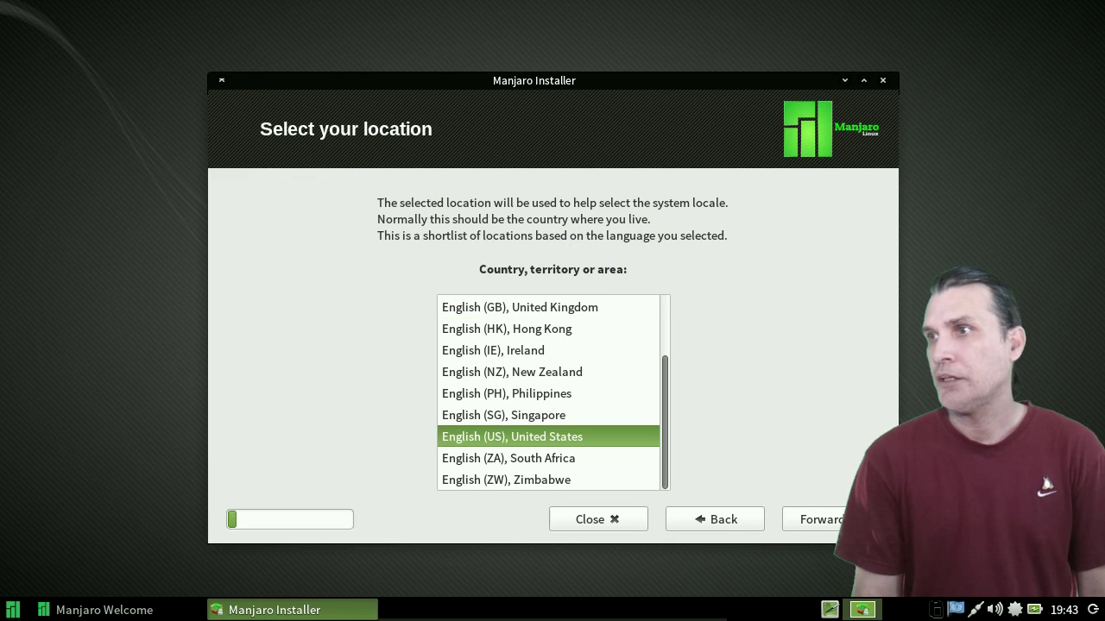
click(820, 520)
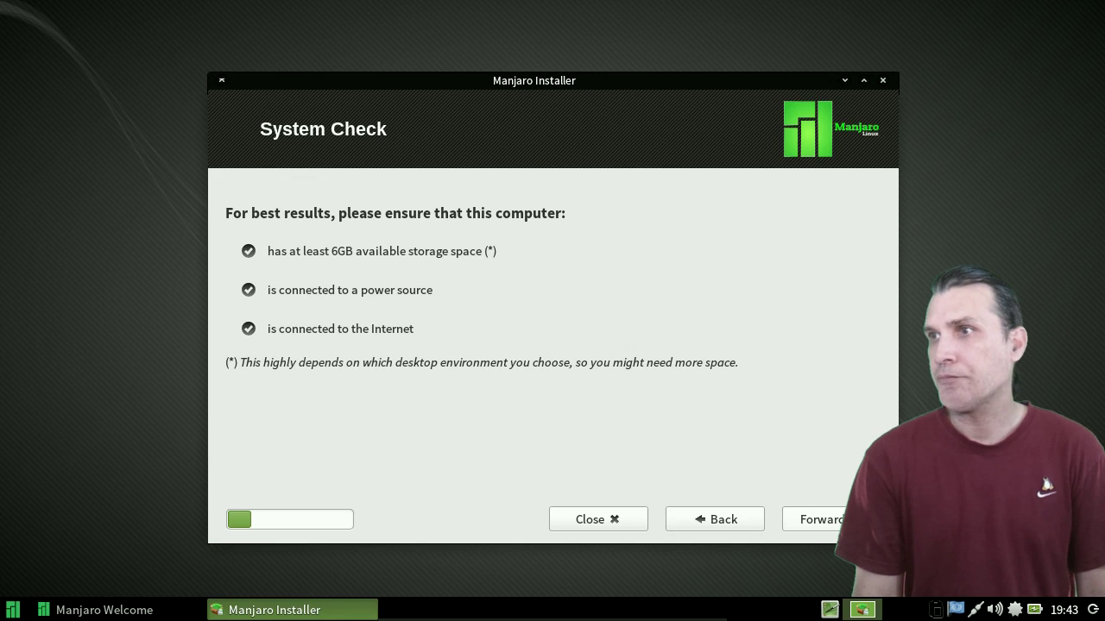
click(790, 518)
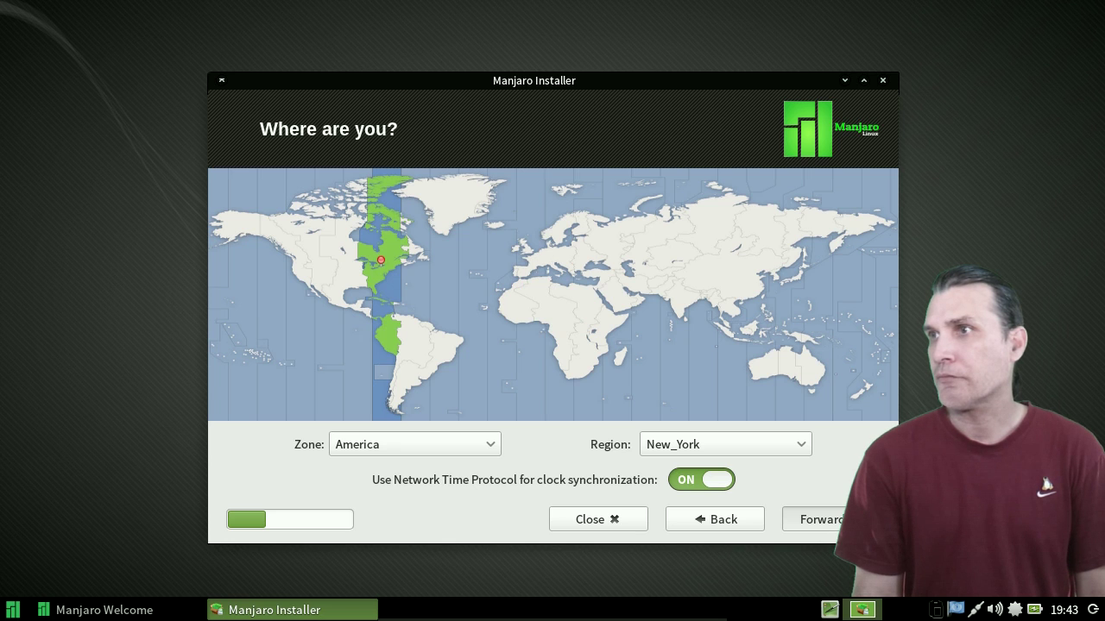
click(820, 519)
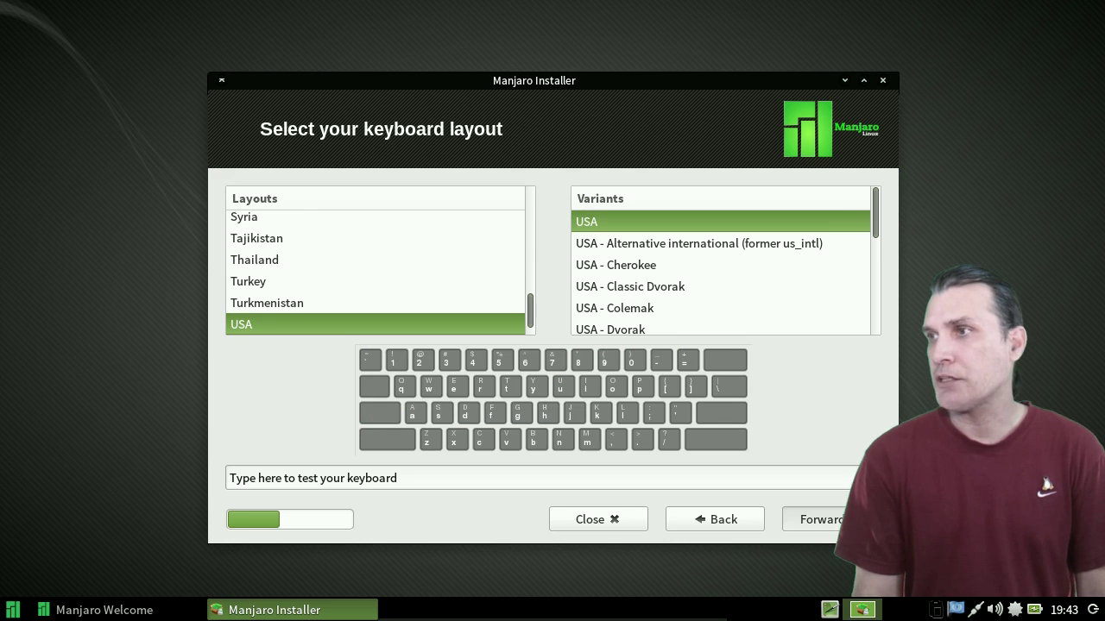
- Keep the USA keyboard layout and choose to manage partitions manually
click(820, 519)
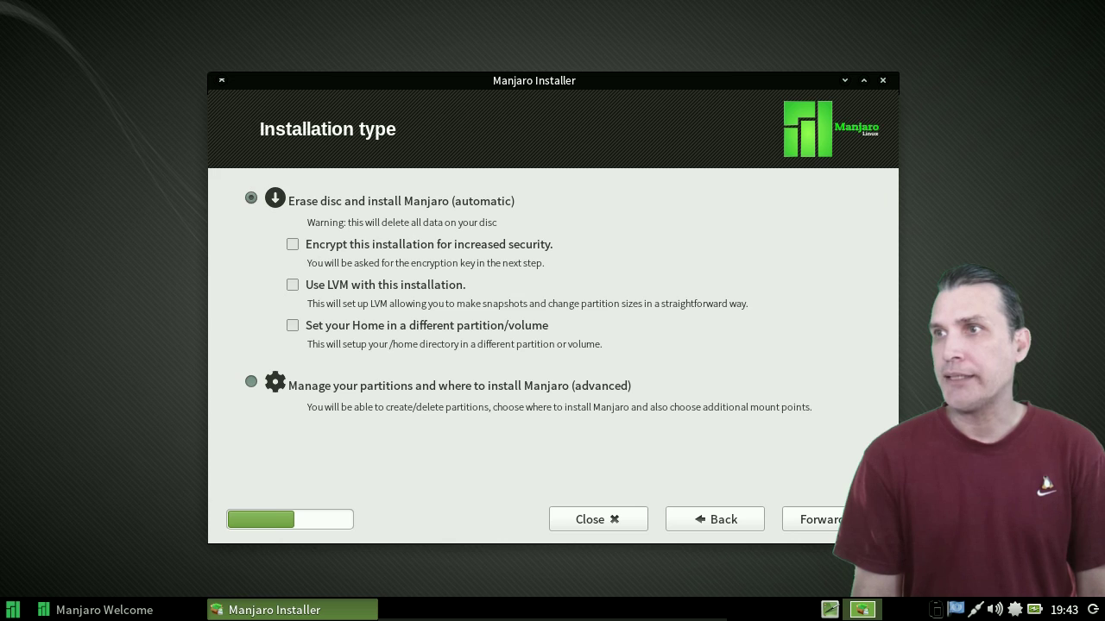
click(251, 381)
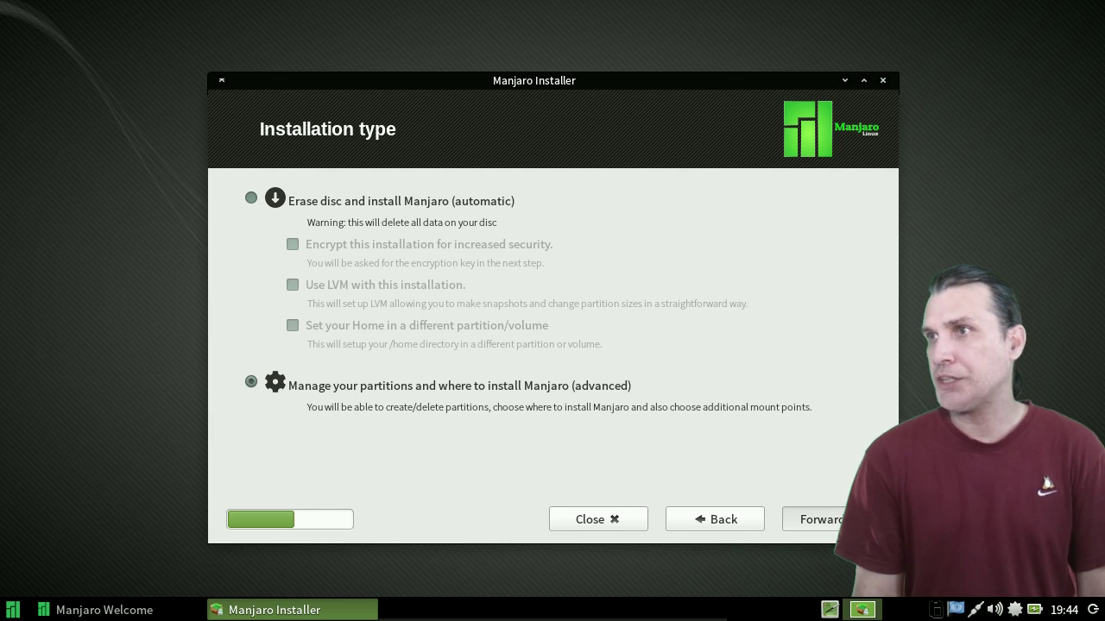
click(811, 519)
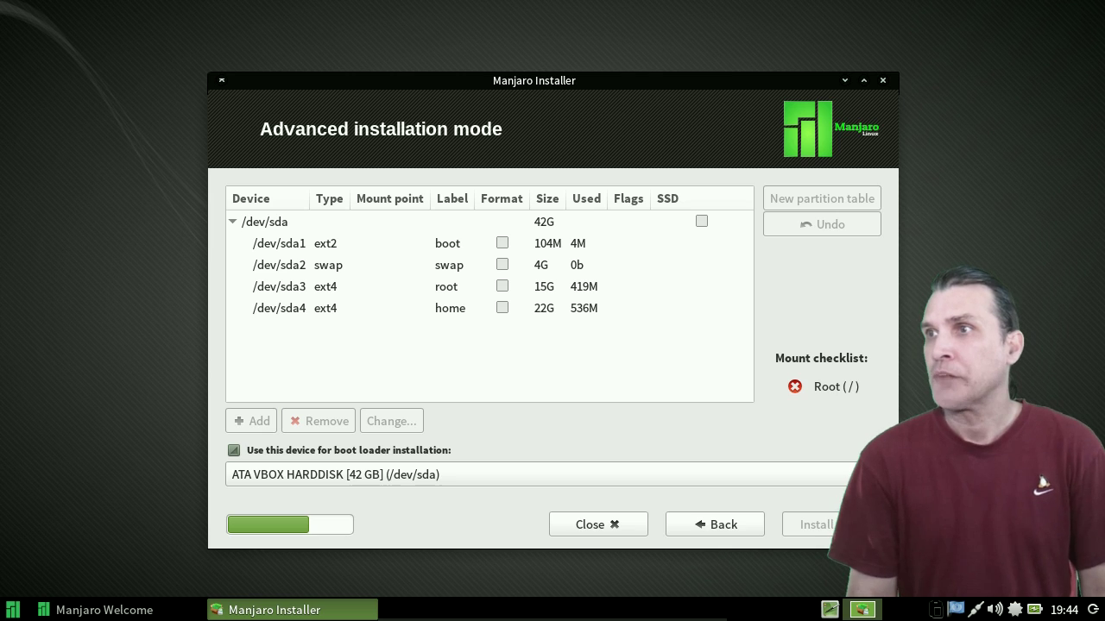
- Set /dev/sda1 to mount at /boot and mark it for formatting
click(279, 243)
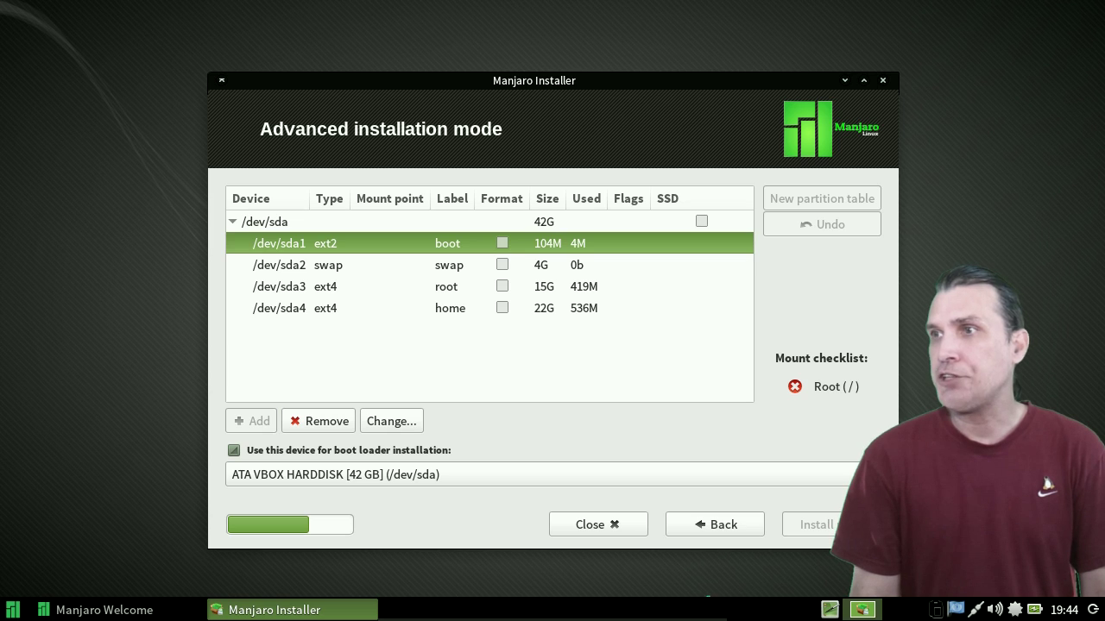
click(391, 421)
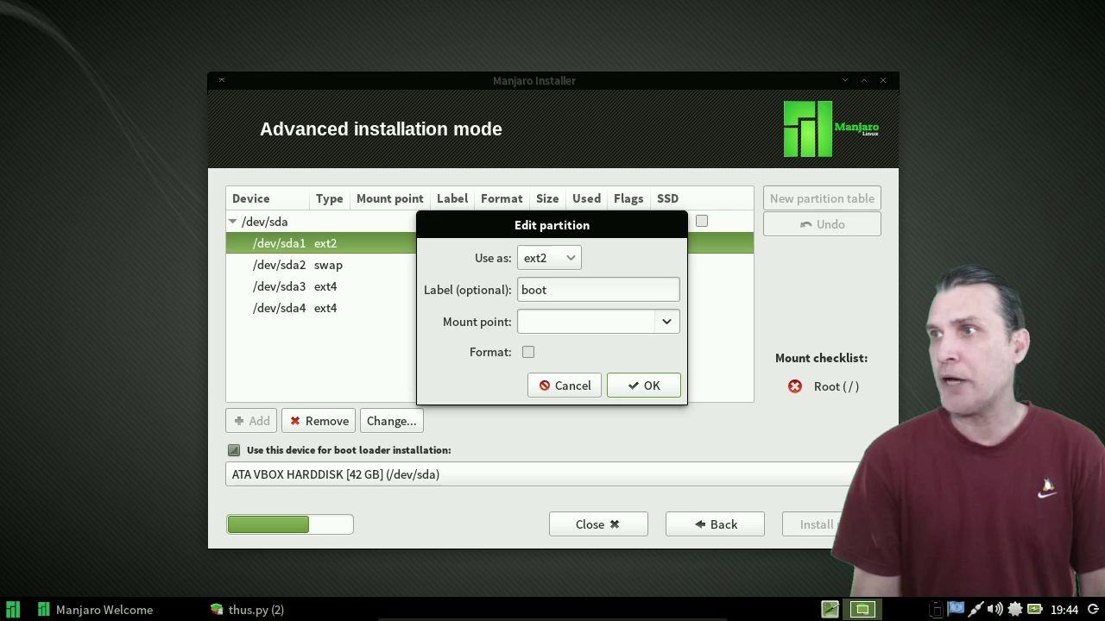
click(667, 321)
click(598, 377)
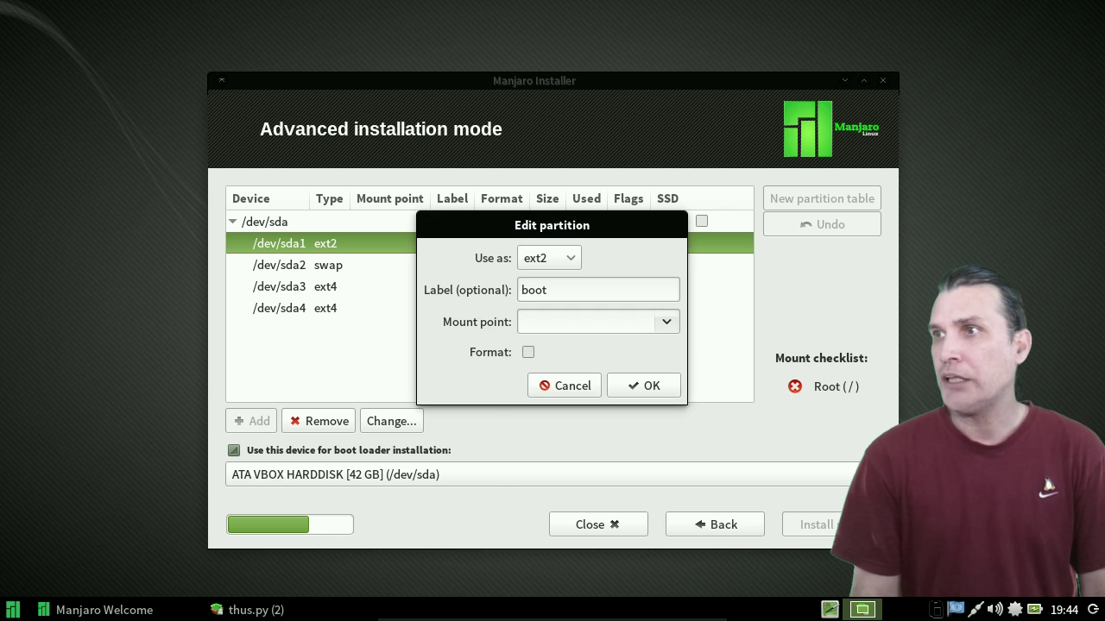
click(527, 352)
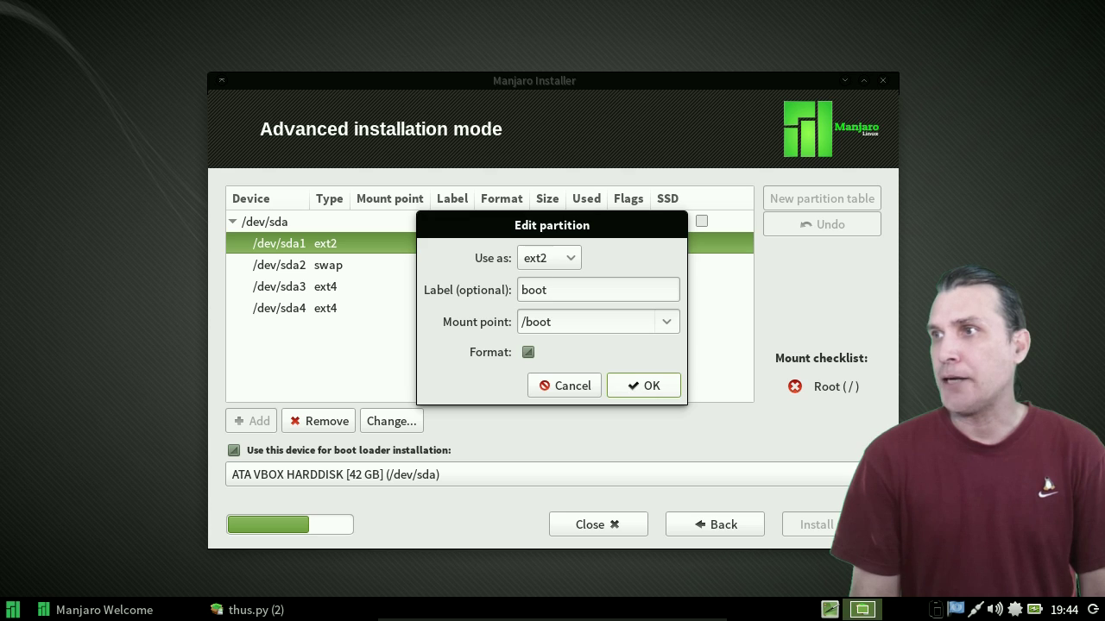
key(Return)
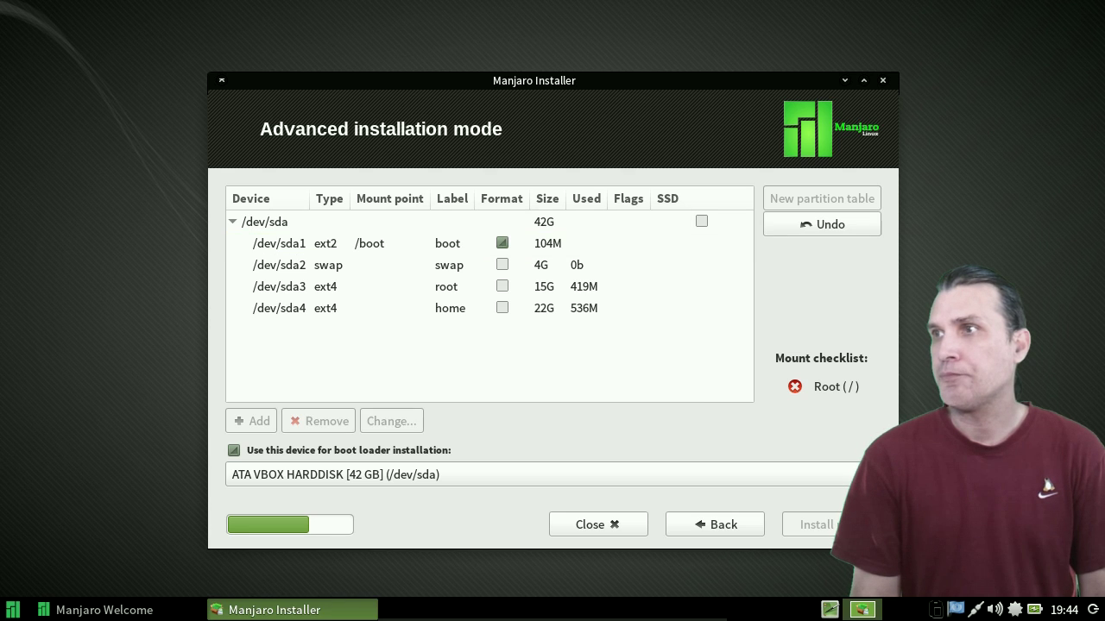
- Mark the /dev/sda2 swap partition for formatting
click(279, 265)
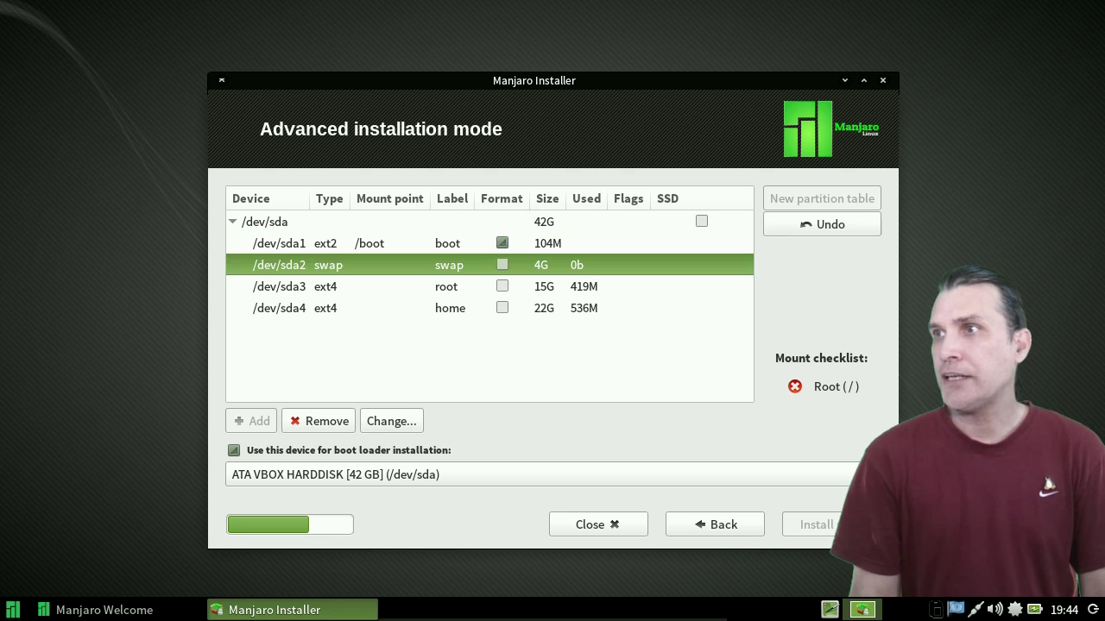
click(502, 264)
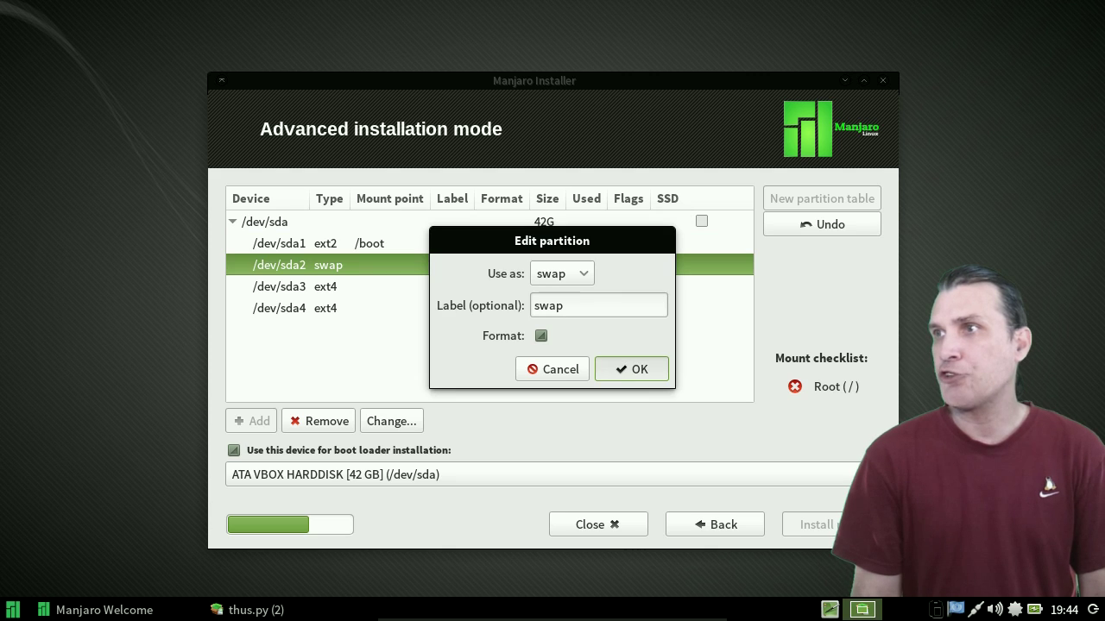
click(630, 370)
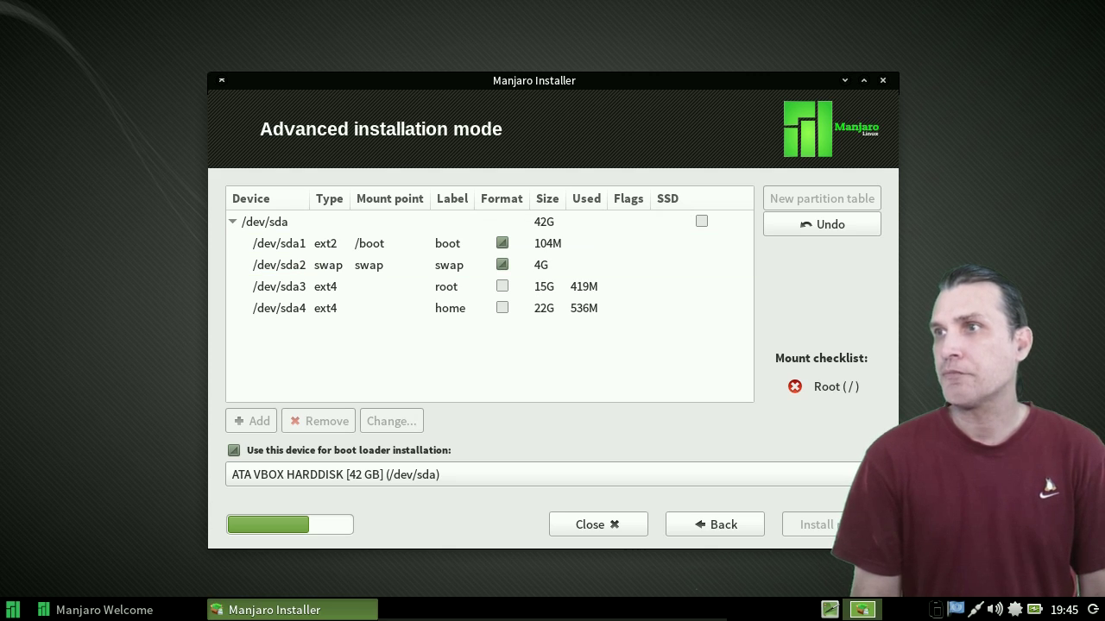
click(388, 286)
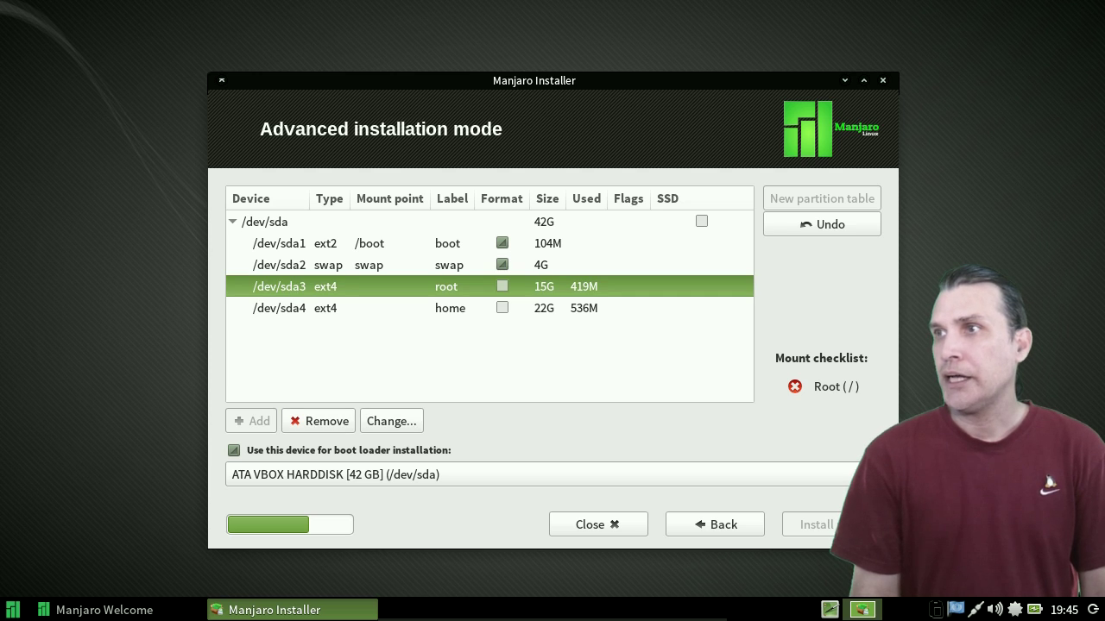
- Set /dev/sda3 to mount at / with formatting
click(501, 286)
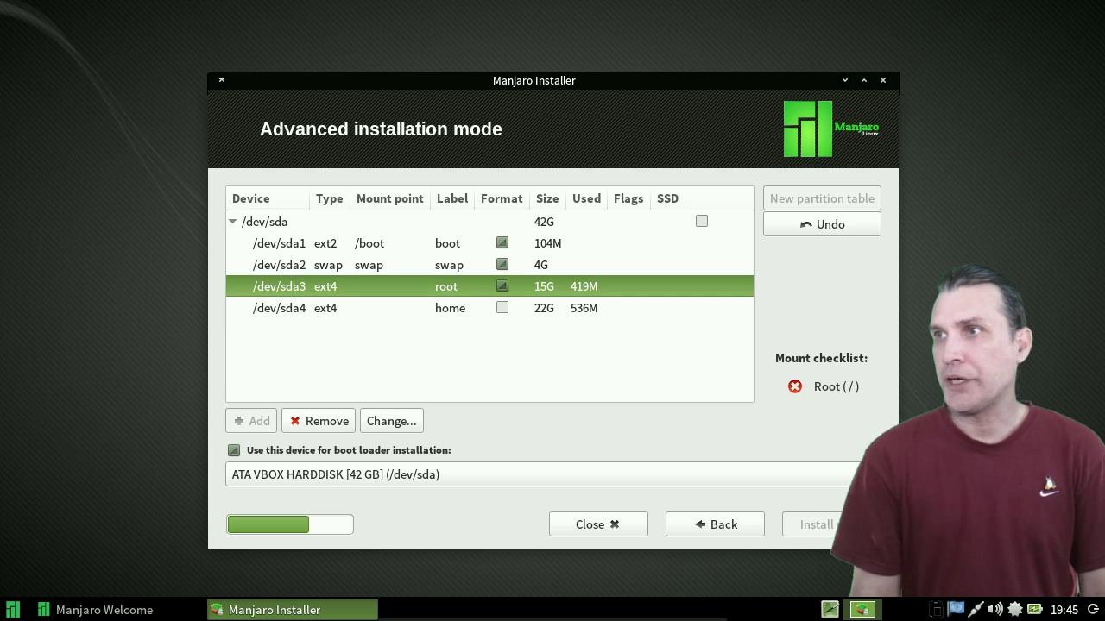
click(392, 423)
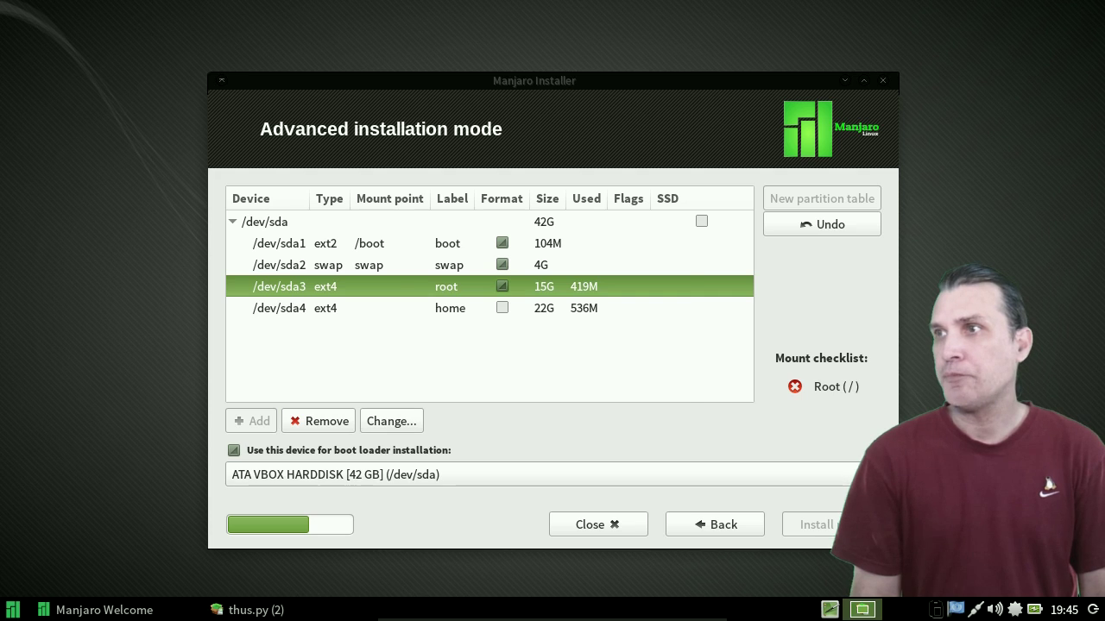
click(587, 322)
click(666, 322)
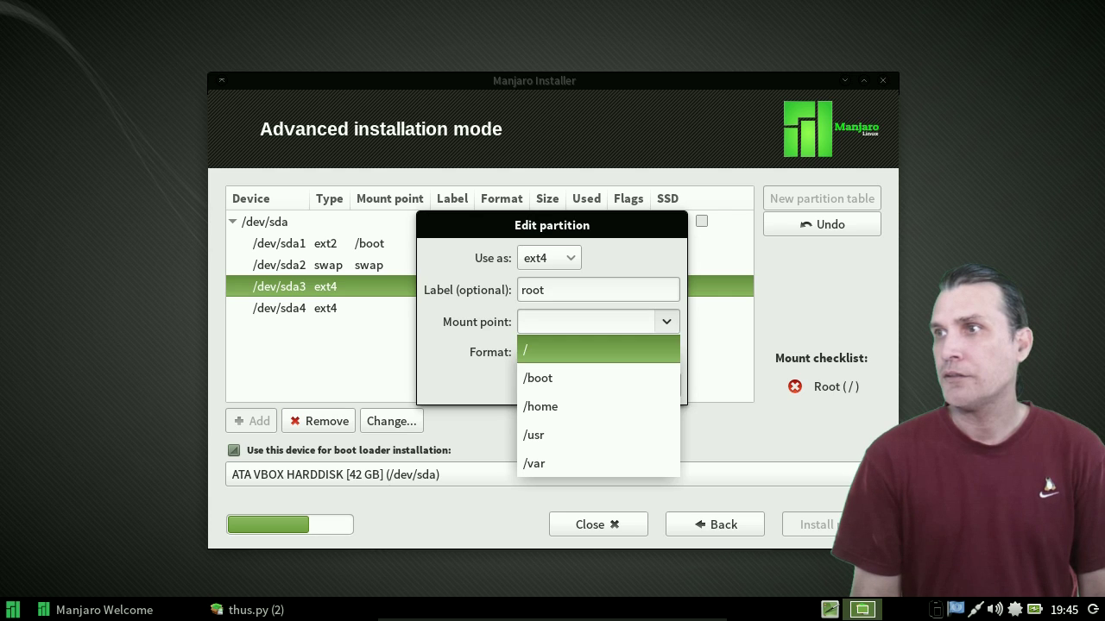
key(Up)
key(Up)
key(Up)
key(Return)
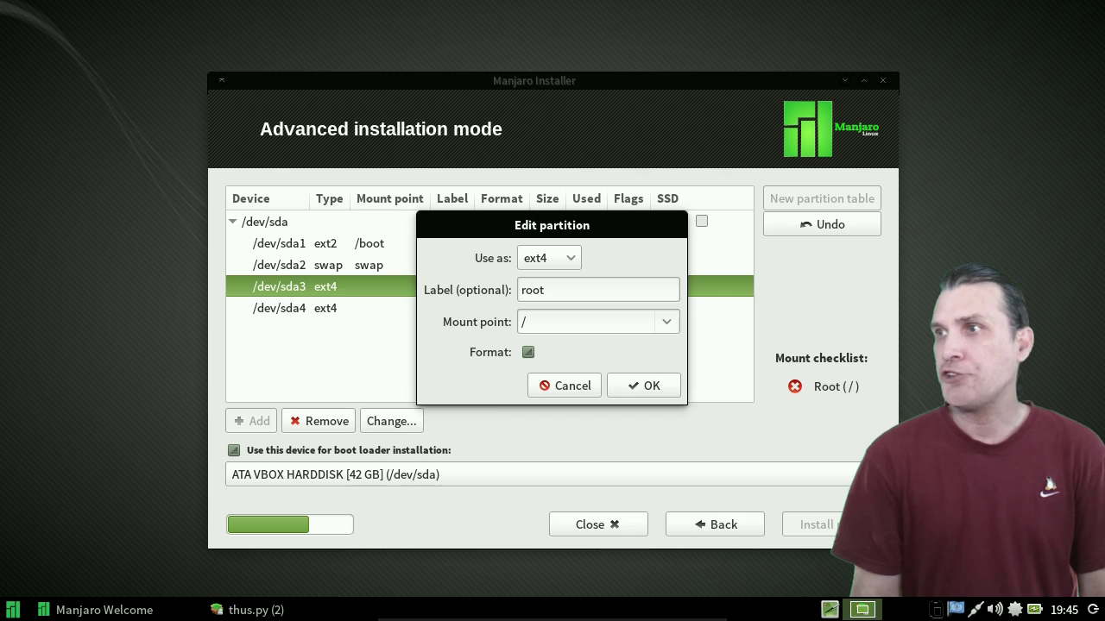
key(Return)
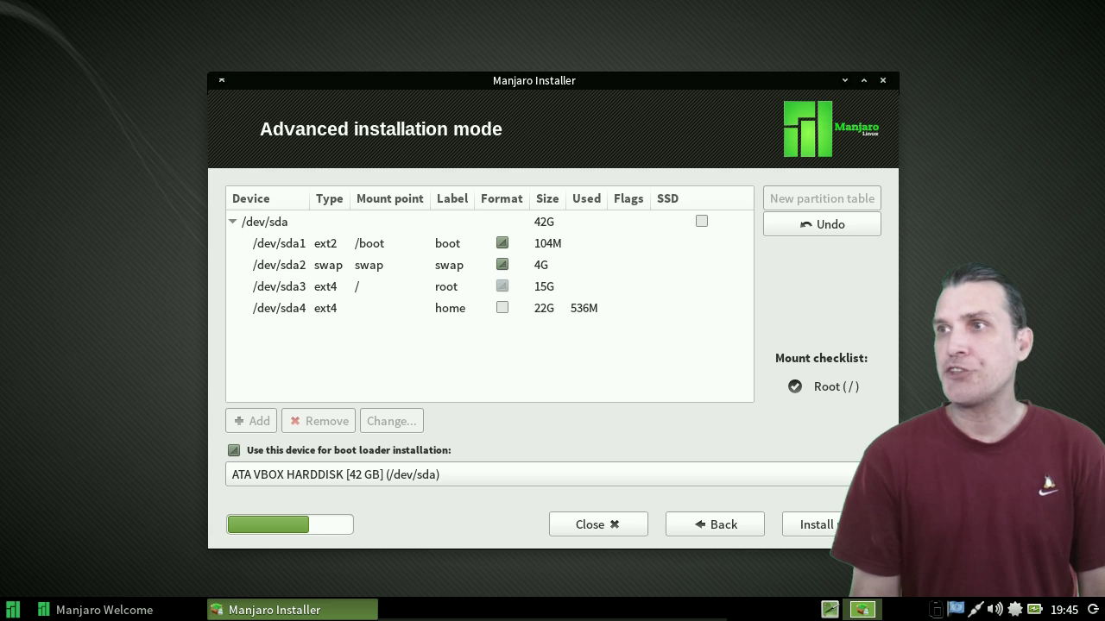
- Set /dev/sda4 to mount at /home with formatting
click(279, 308)
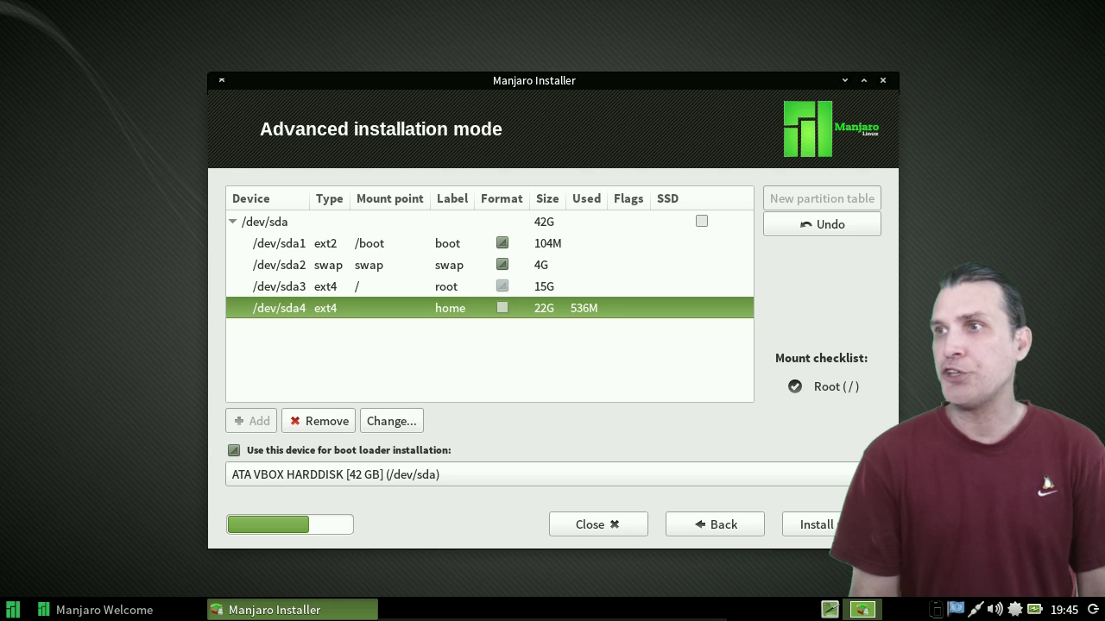
click(391, 421)
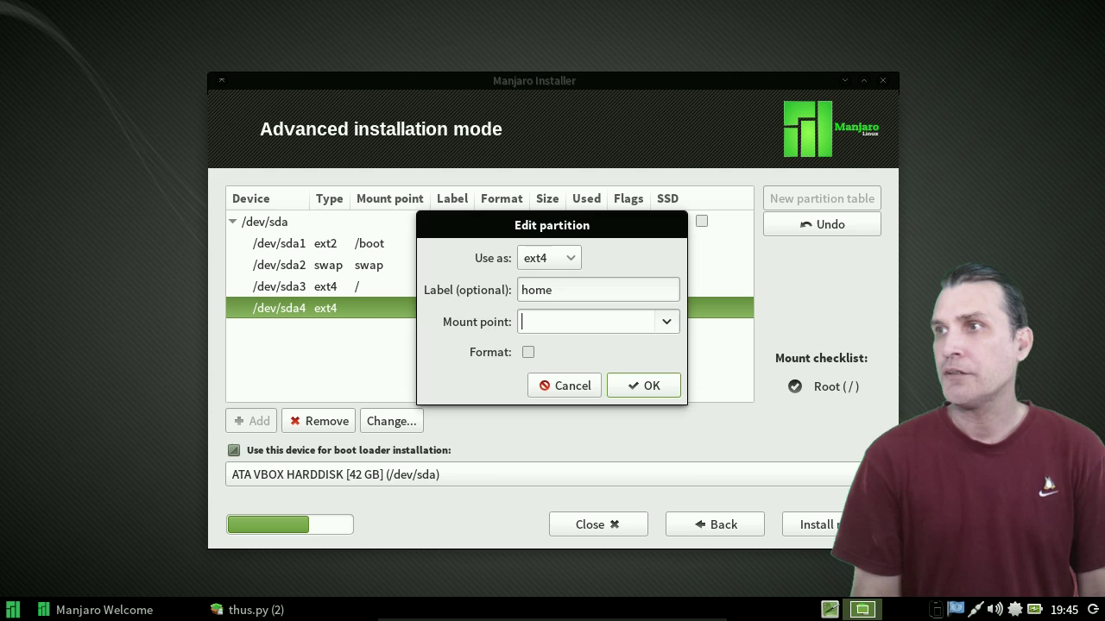
key(alt+Down)
key(Return)
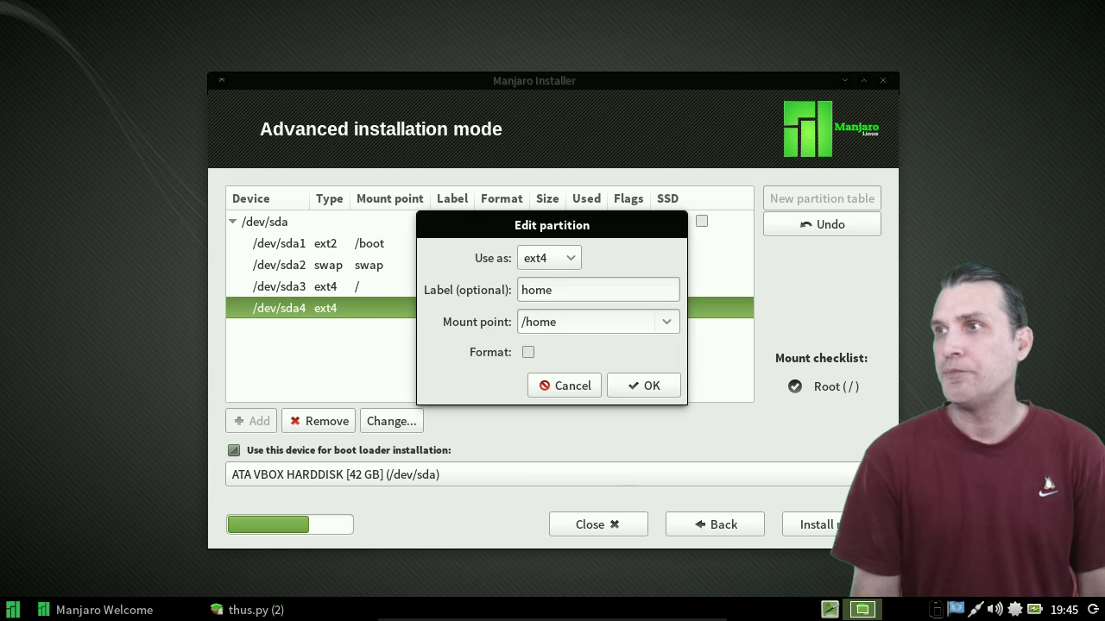
key(Tab)
key(space)
key(Return)
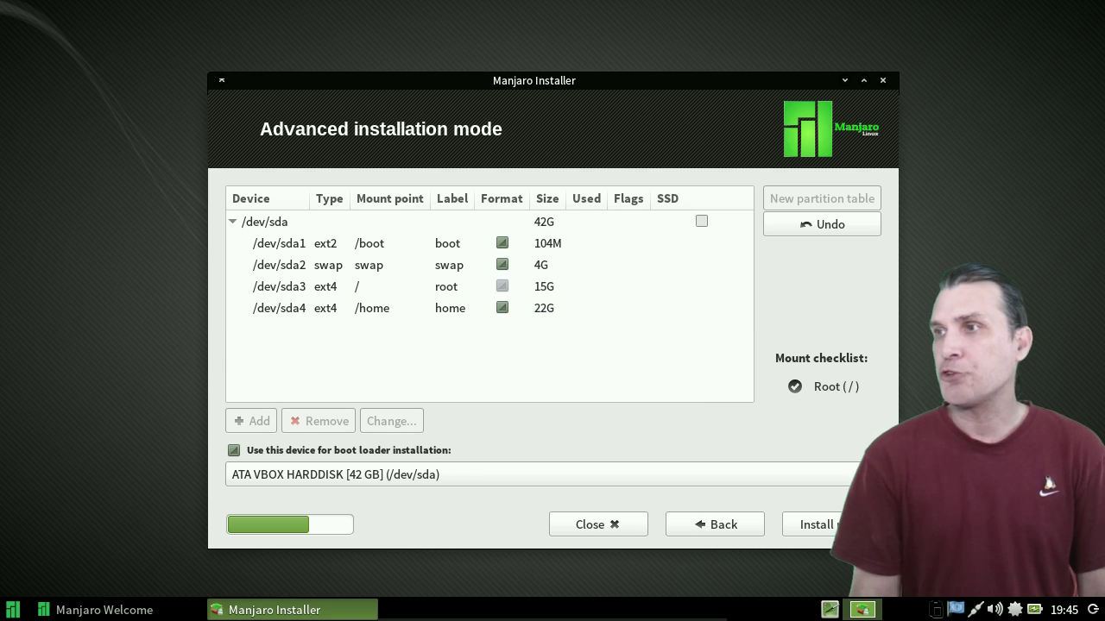
- Confirm the partition plan and accept the summary of partition actions
key(Return)
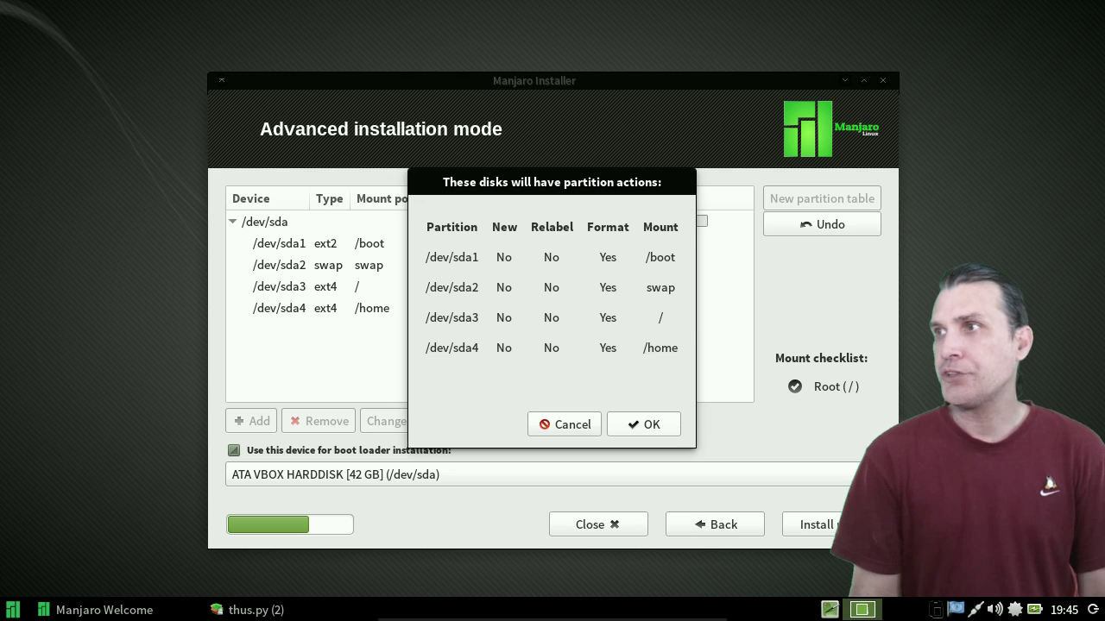
key(Return)
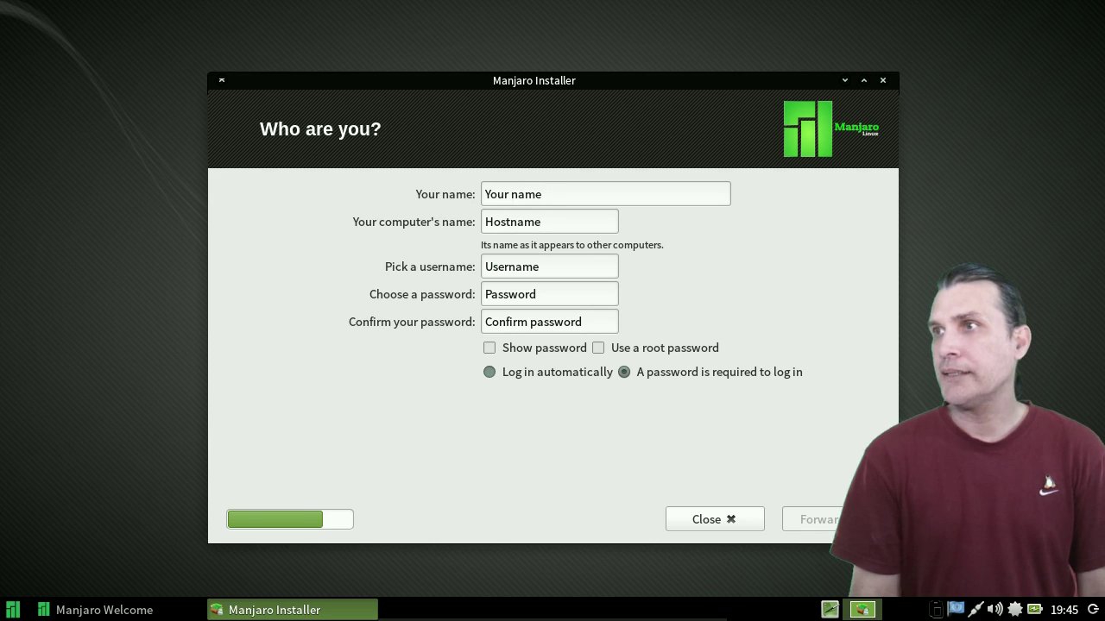
click(486, 194)
- Enter the user's name, keep the password hidden, and leave root password off
text(spax)
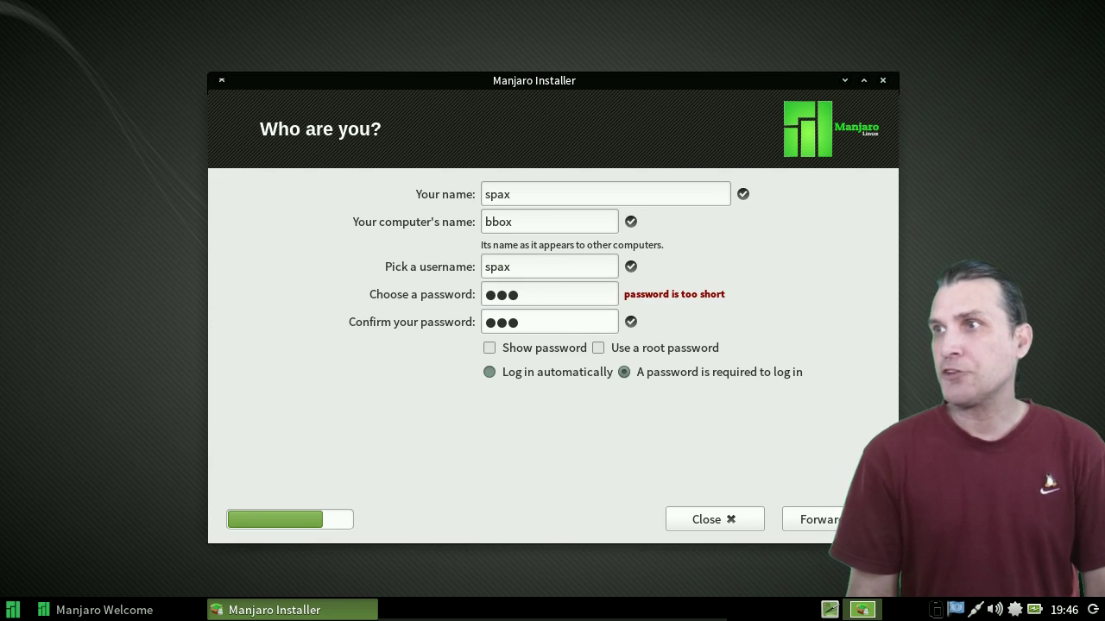
key(Tab)
key(space)
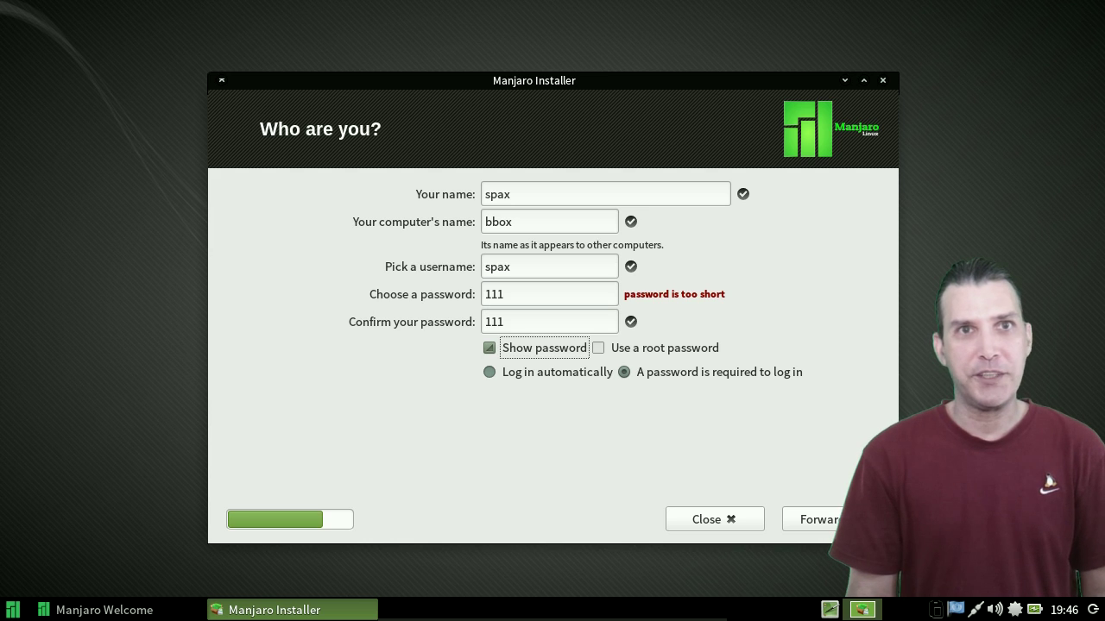
key(space)
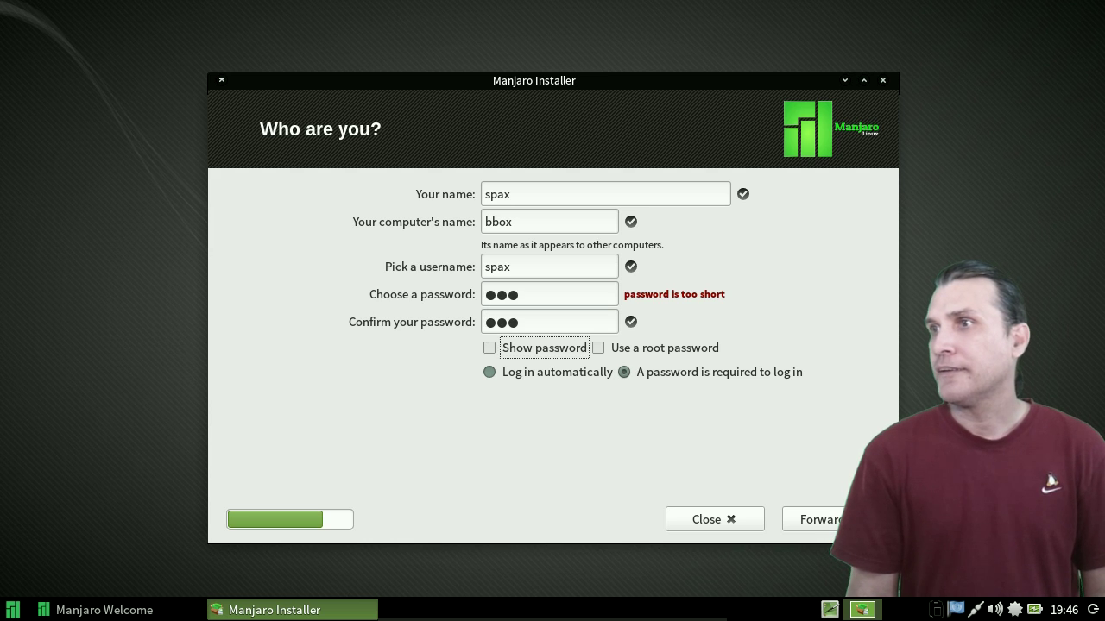
key(Tab)
key(space)
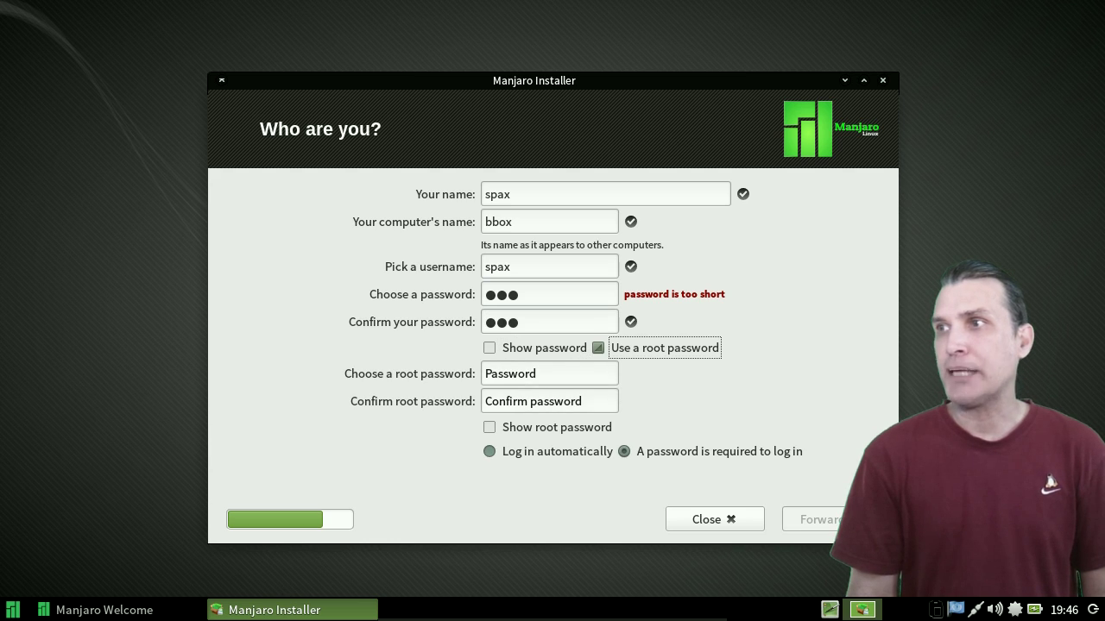
key(space)
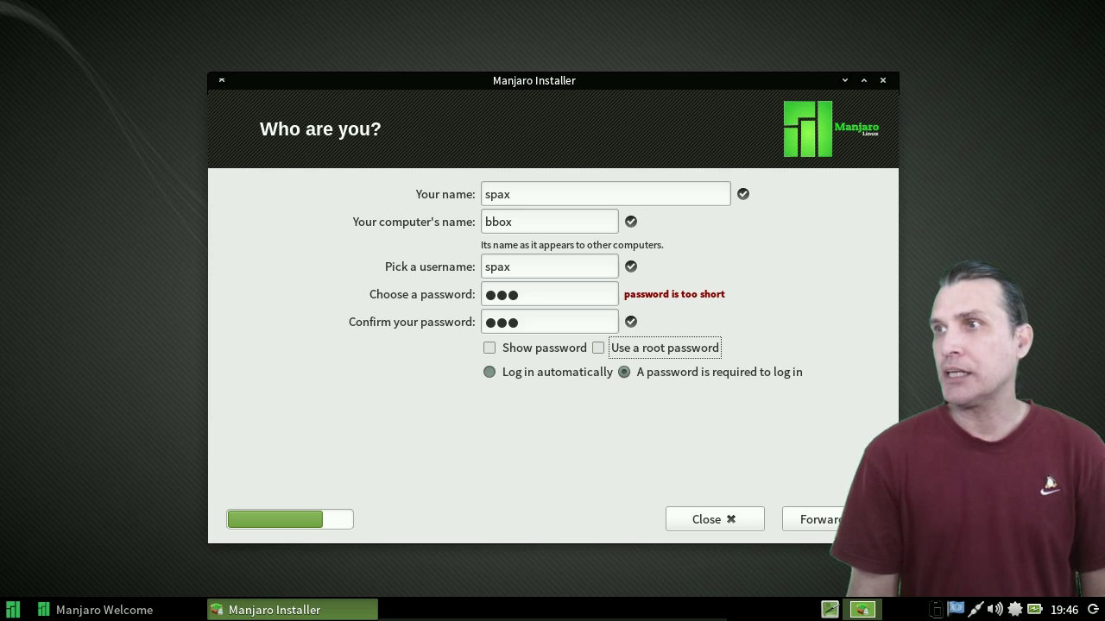
- Enable automatic login and begin the Manjaro installation
key(Tab)
key(Left)
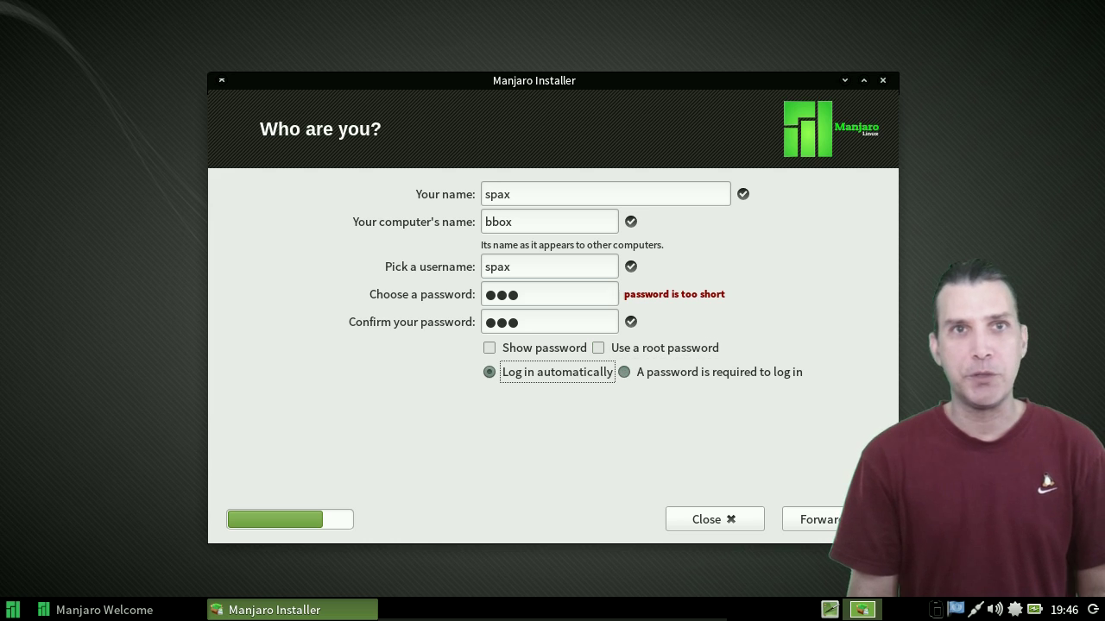
key(Tab)
key(Return)
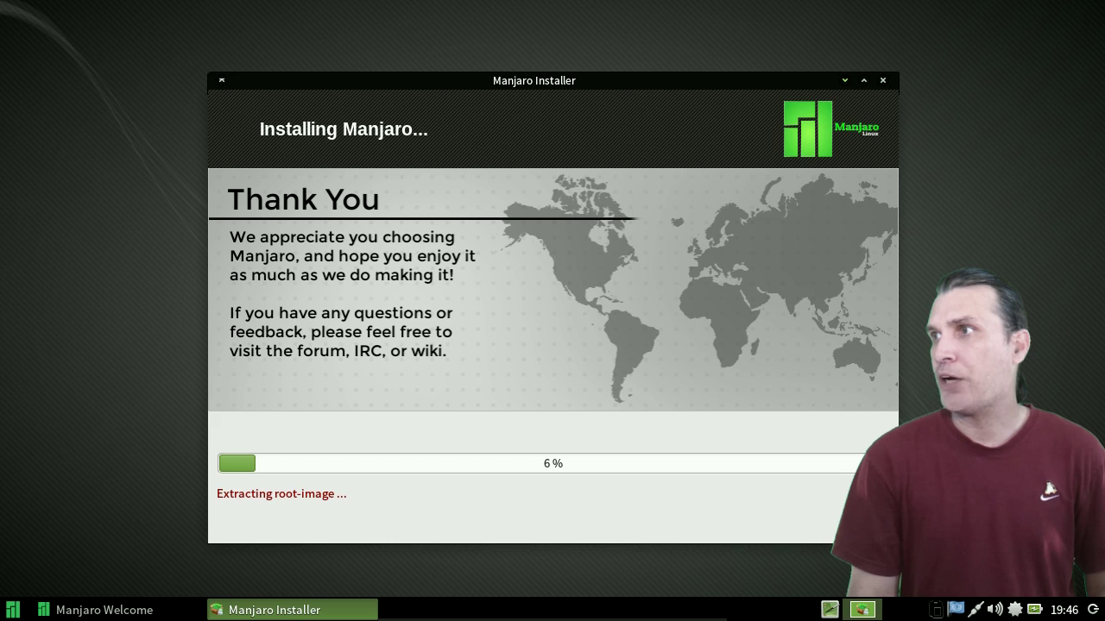
key(alt+Tab)
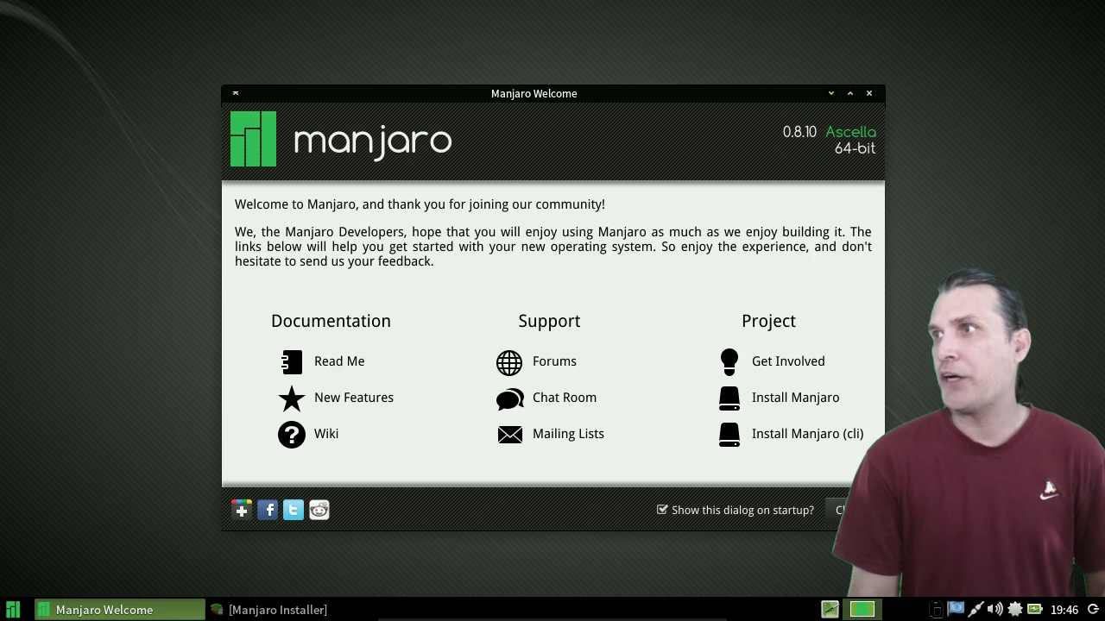
- Minimise the Manjaro Welcome window with Ctrl+Alt+D
key(ctrl+alt+d)
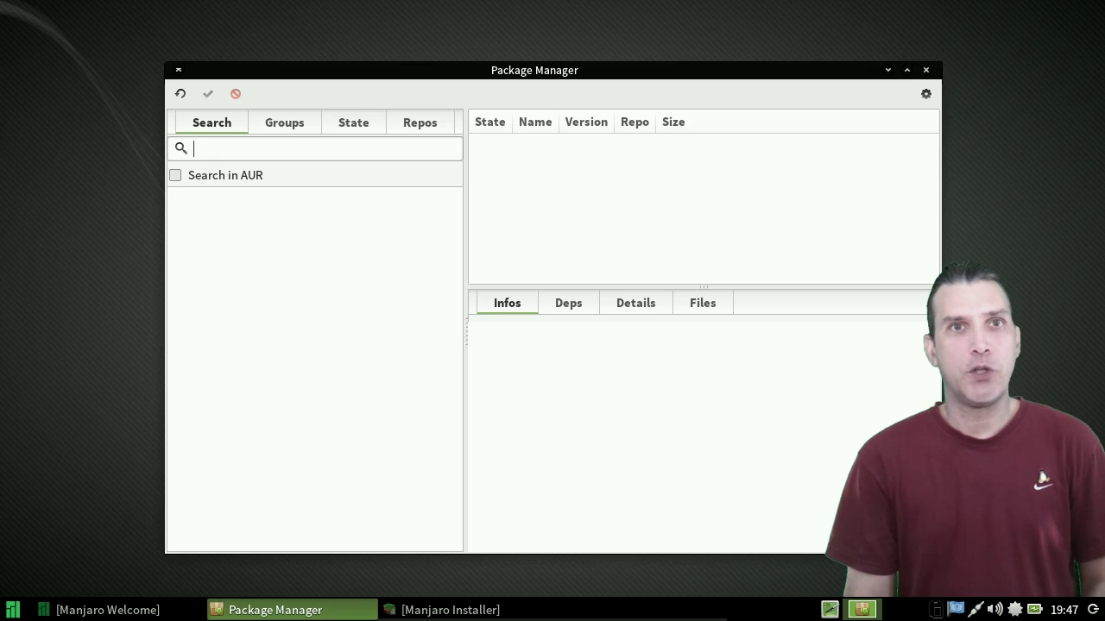
- Search for 'compiz' and include AUR packages in the results
text(compiz)
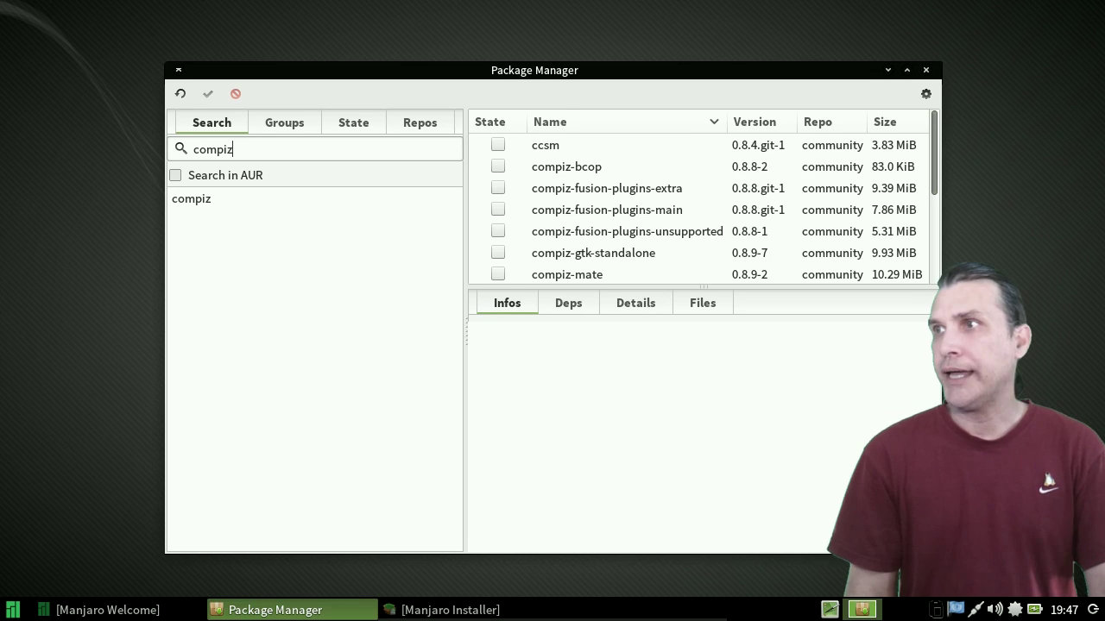
scroll(699, 207, down, 3)
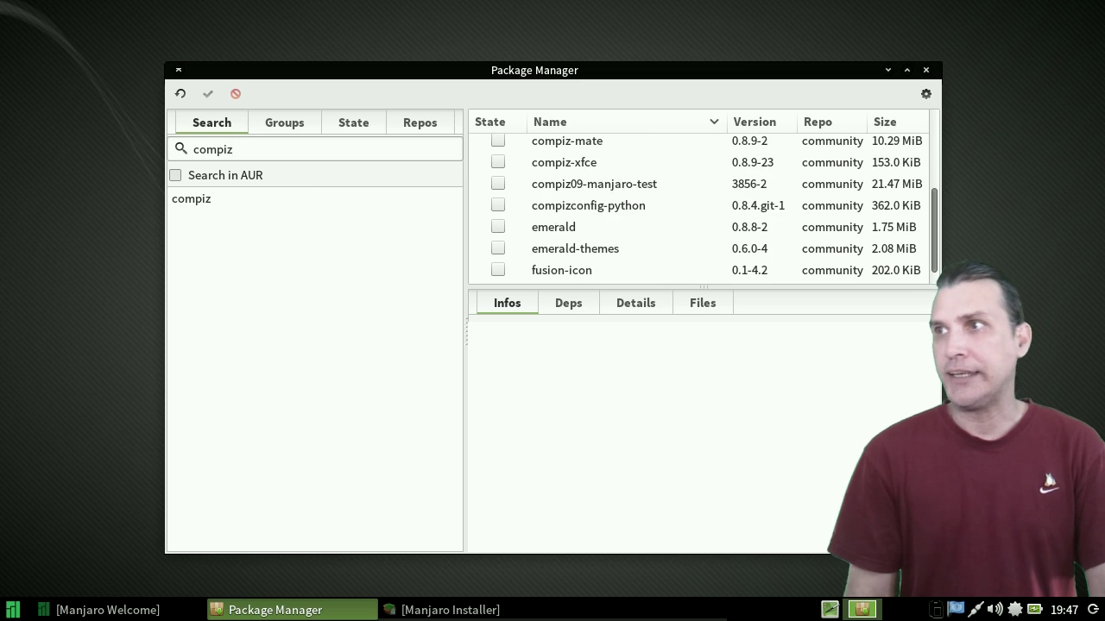
scroll(700, 207, up, 3)
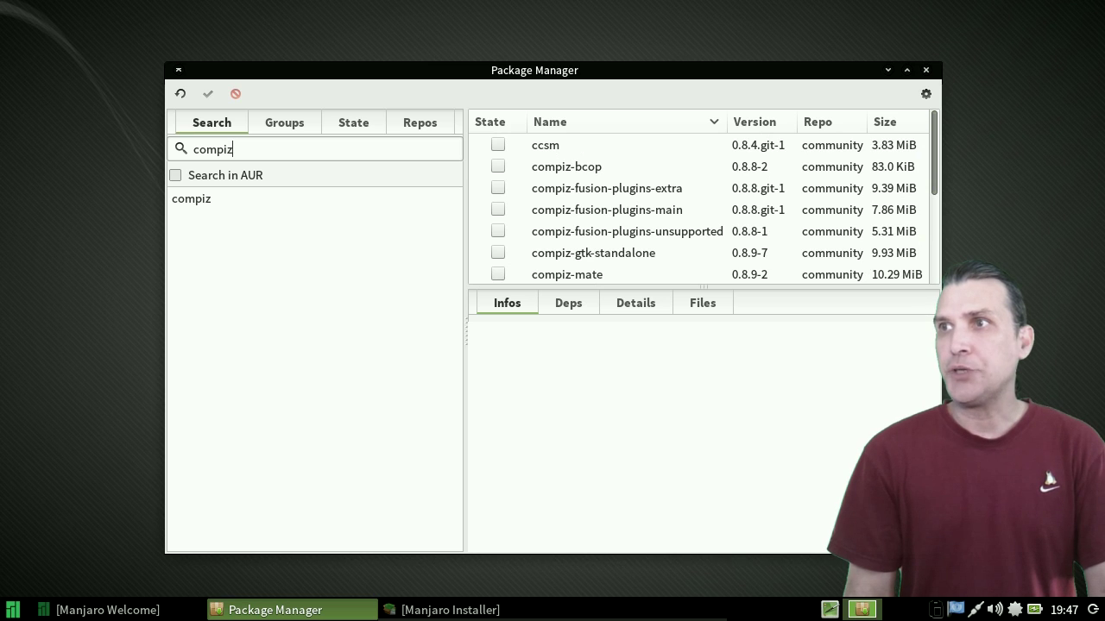
click(175, 175)
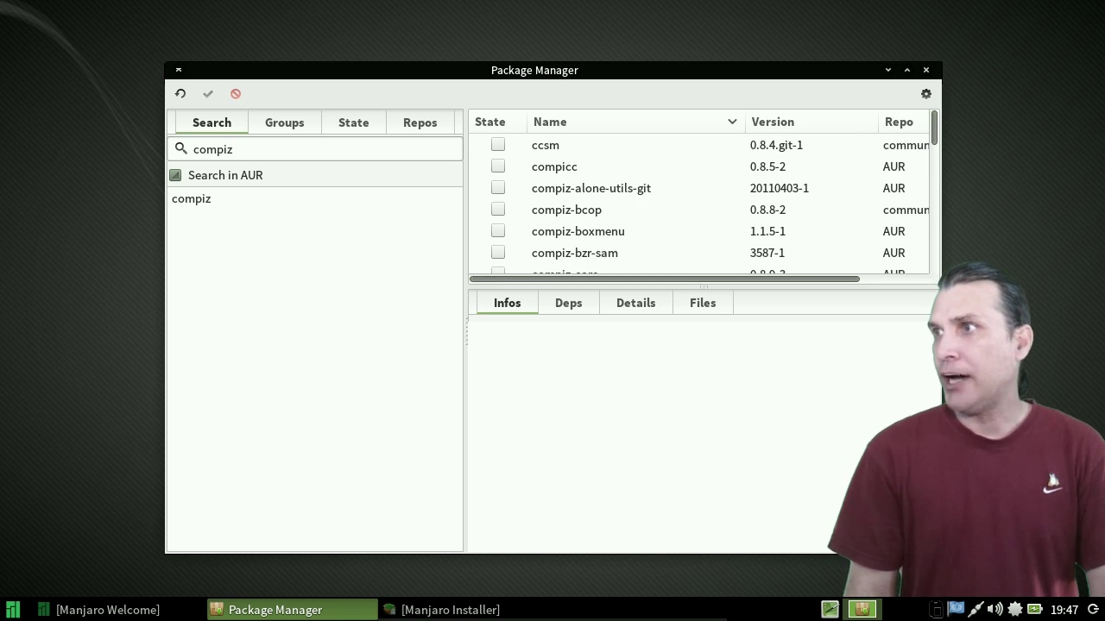
- Look through the compiz results, then show the Orphans list under State, which is empty
scroll(698, 279, right, 2)
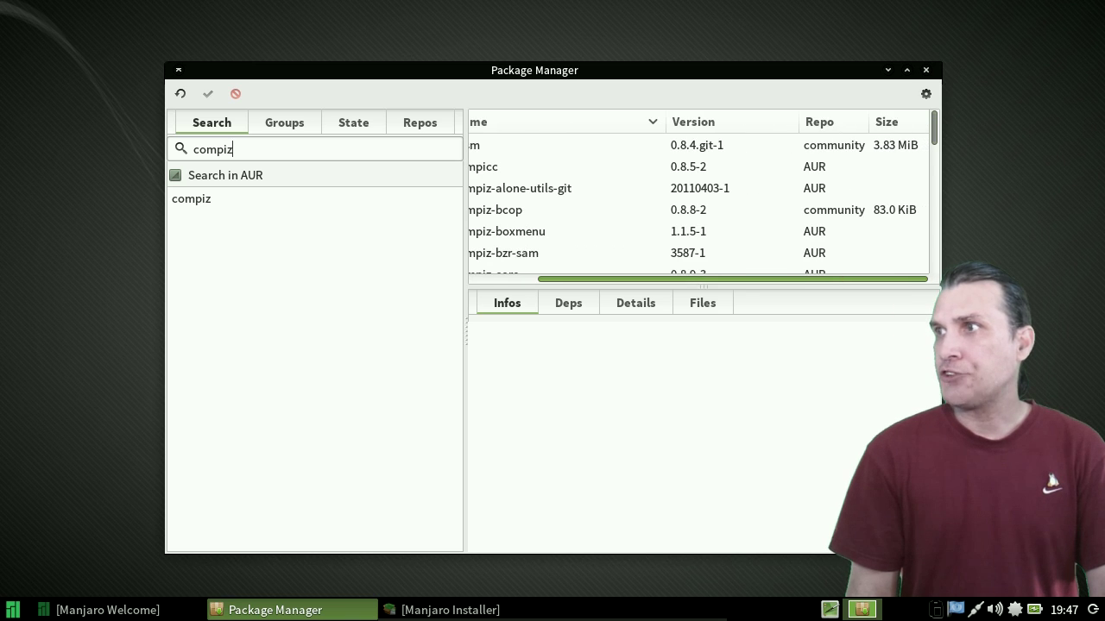
scroll(702, 202, down, 10)
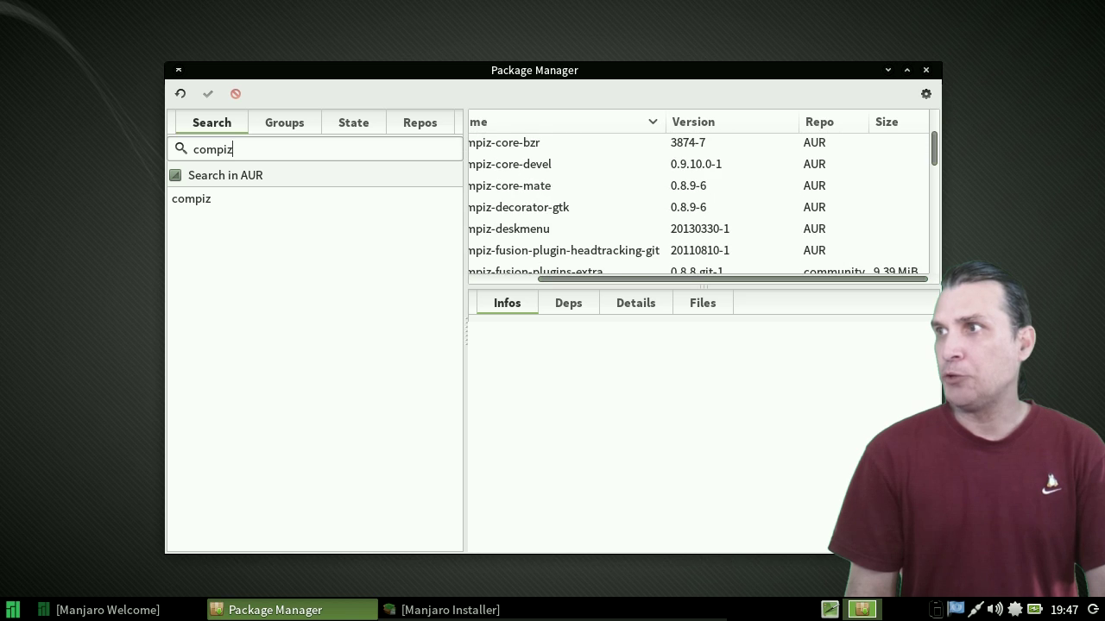
scroll(703, 204, down, 8)
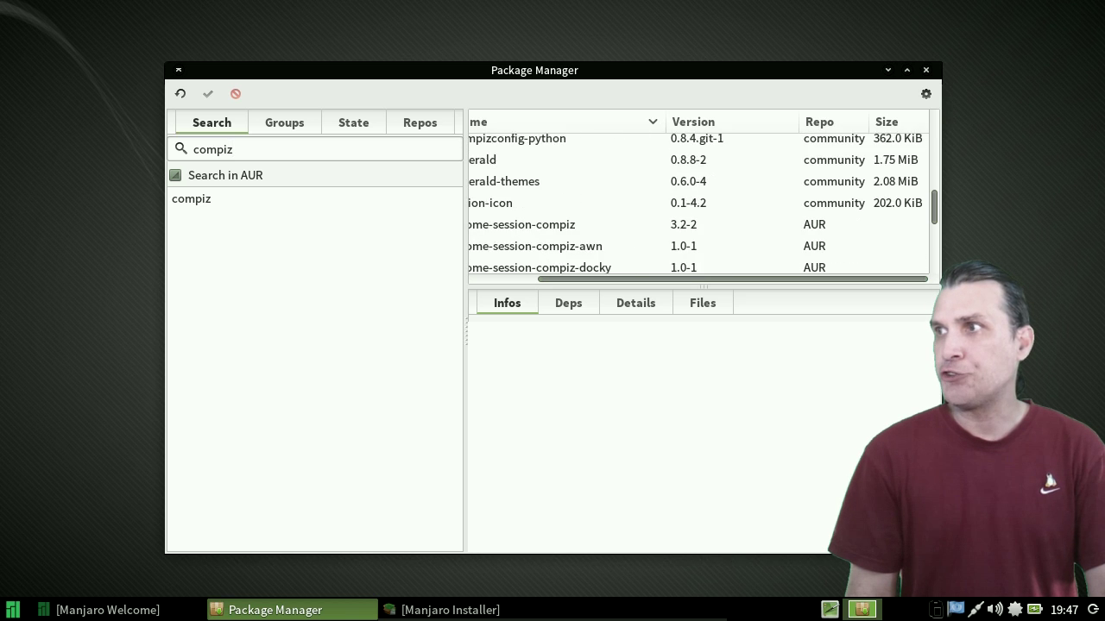
scroll(702, 204, up, 4)
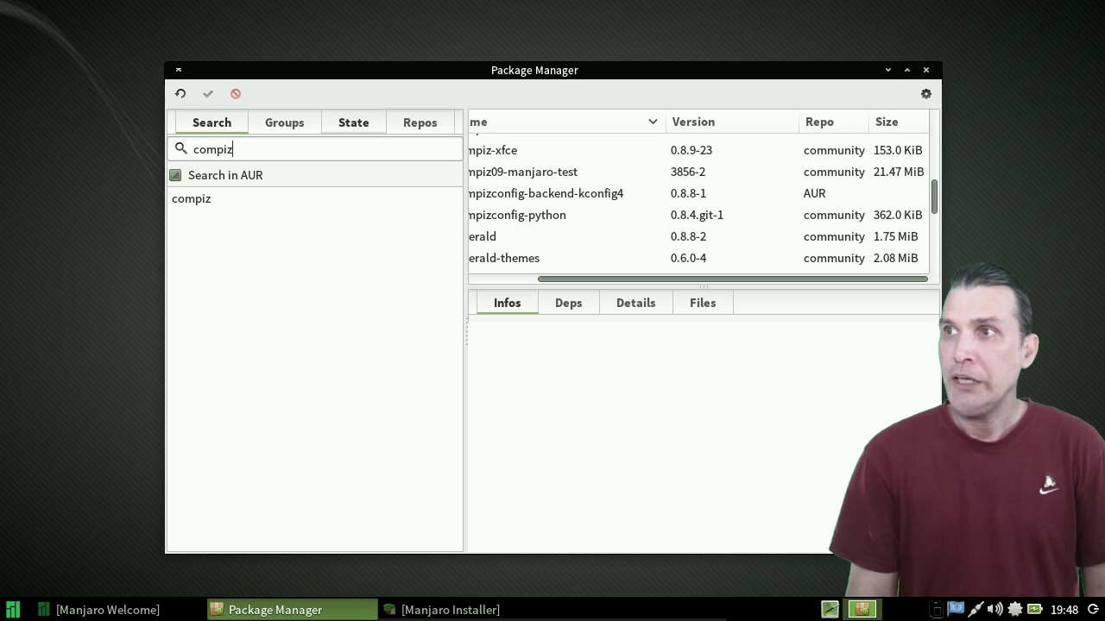
click(353, 122)
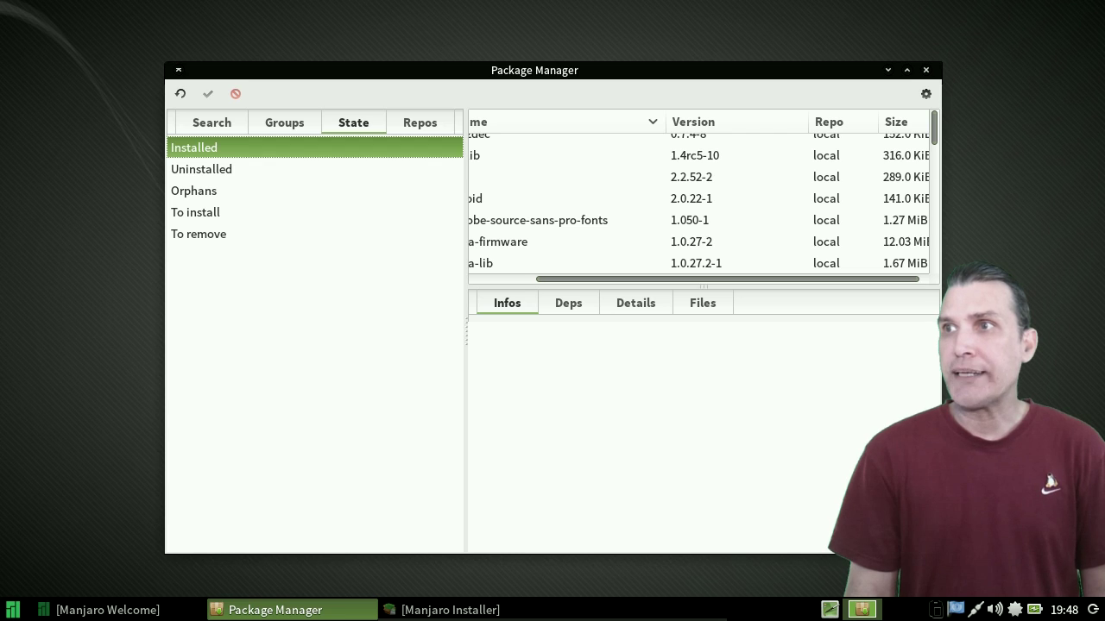
click(193, 191)
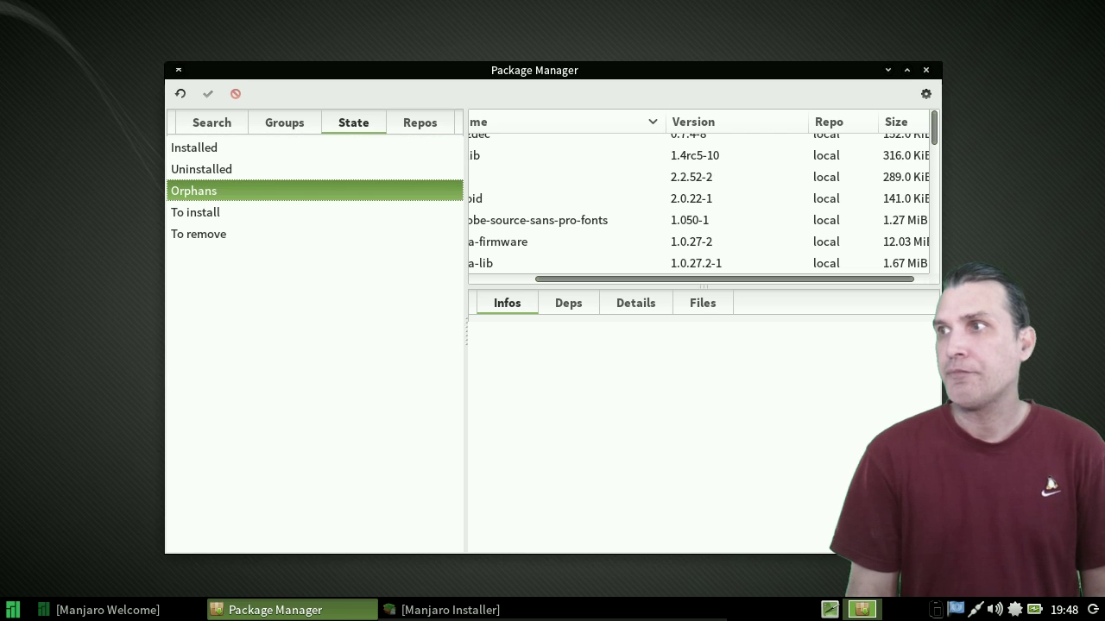
scroll(698, 199, left, 5)
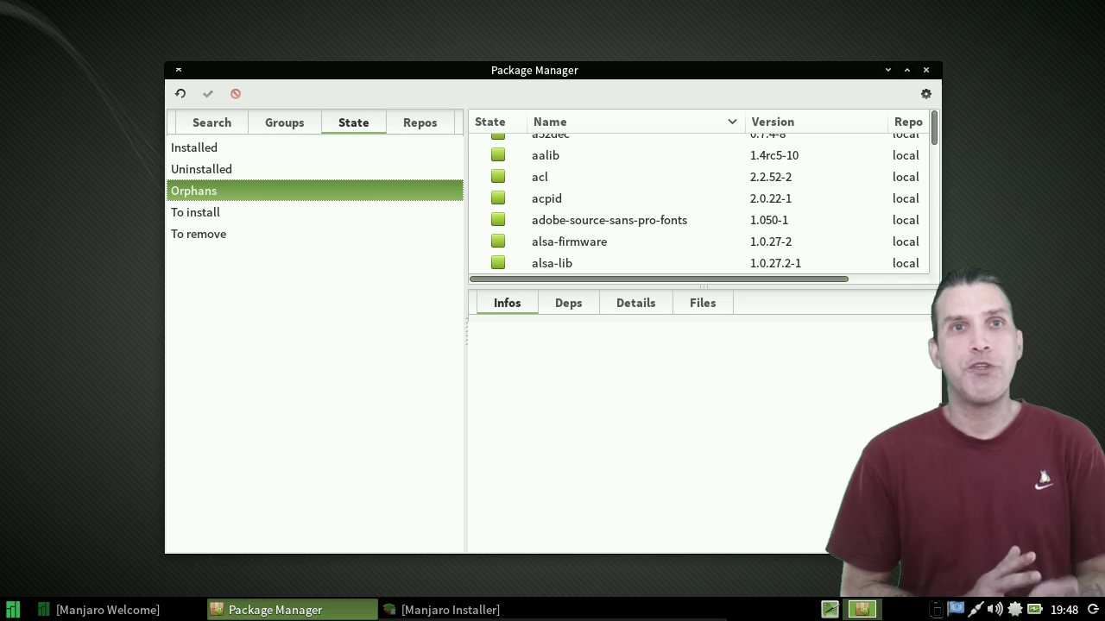
click(193, 191)
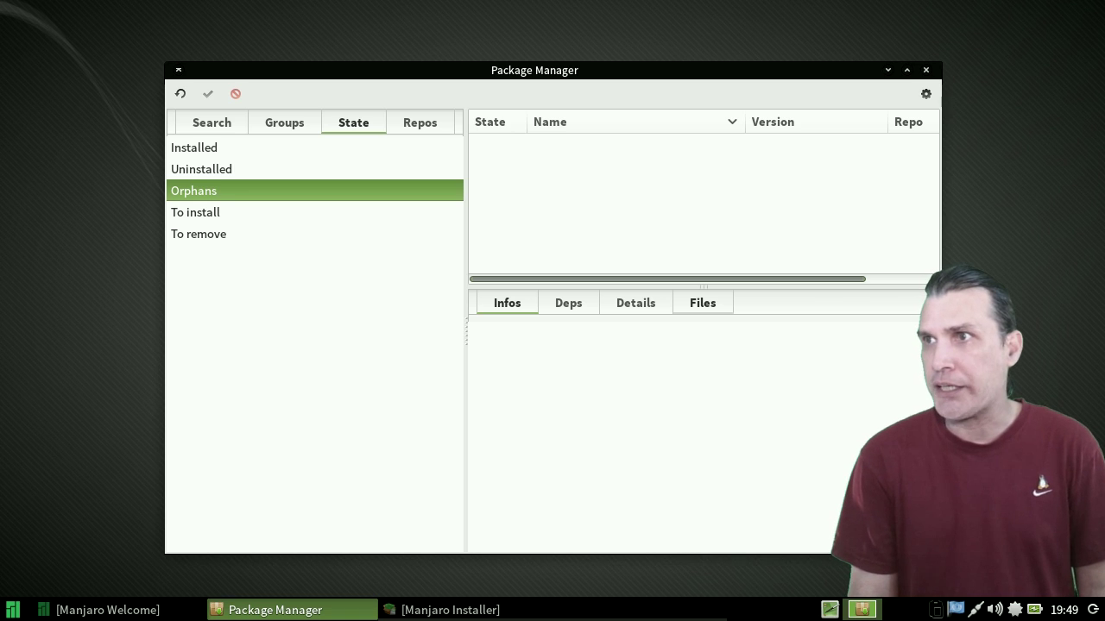
- List packages from the extra and then the local repository, and open the gear menu
click(419, 123)
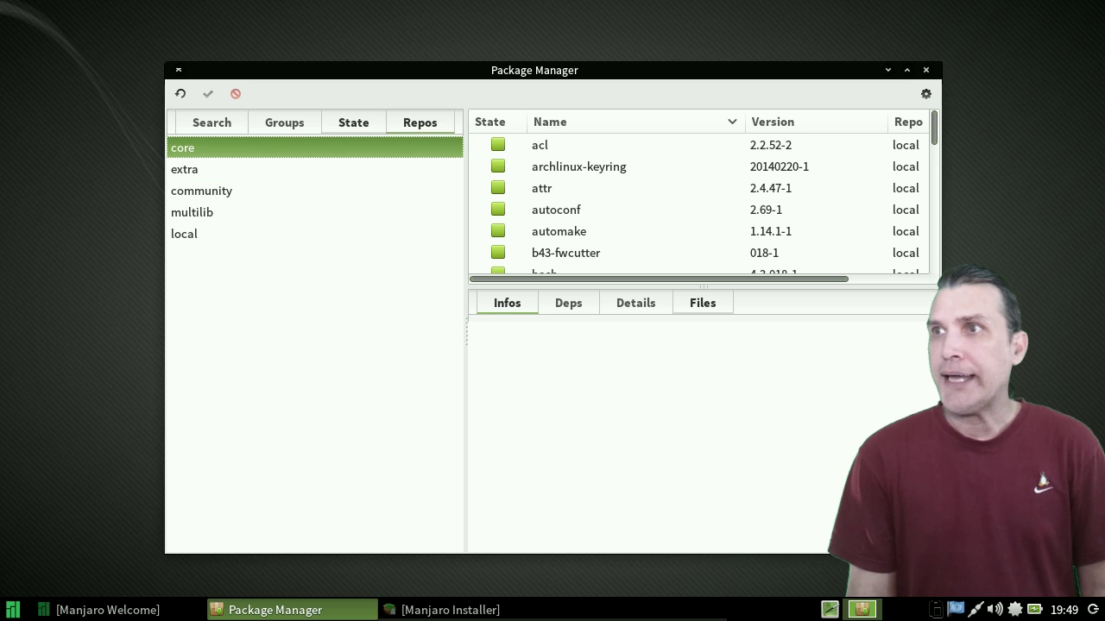
click(183, 169)
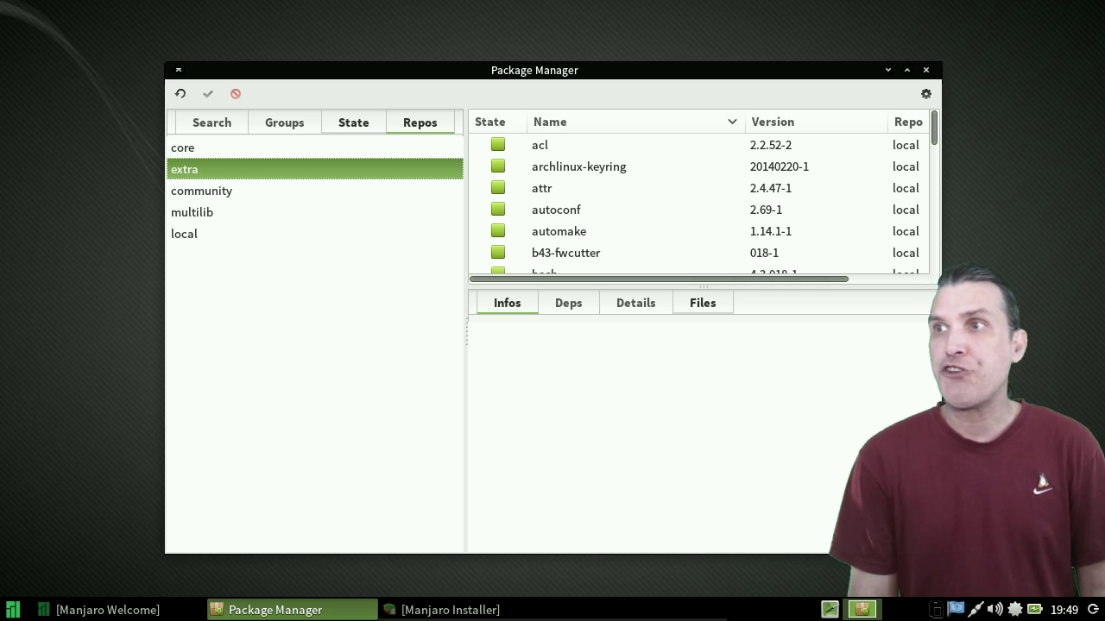
click(183, 233)
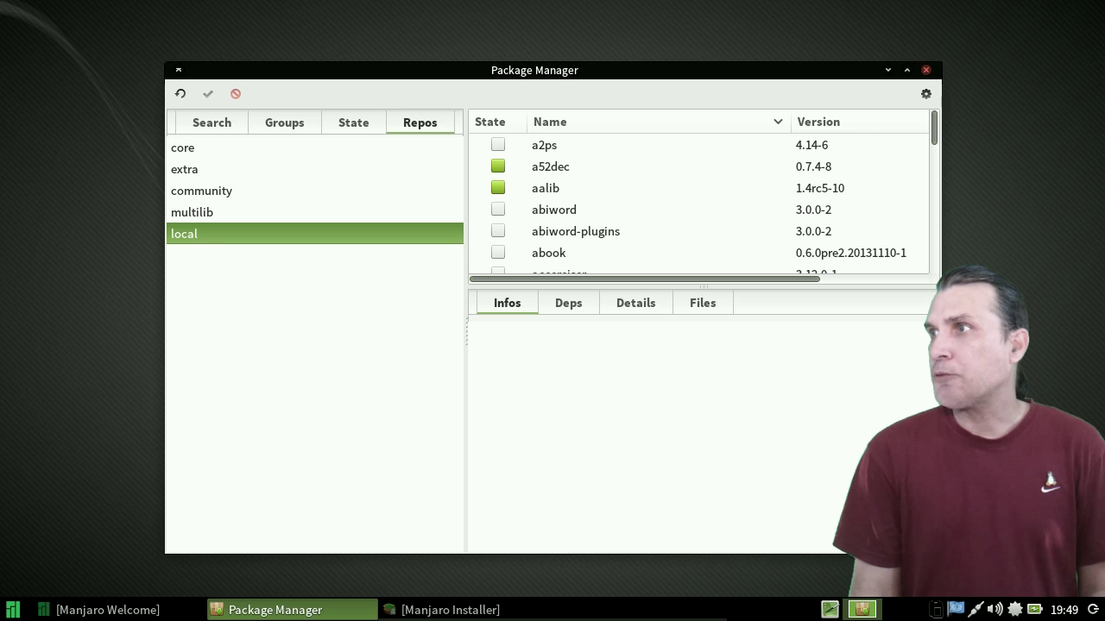
click(926, 93)
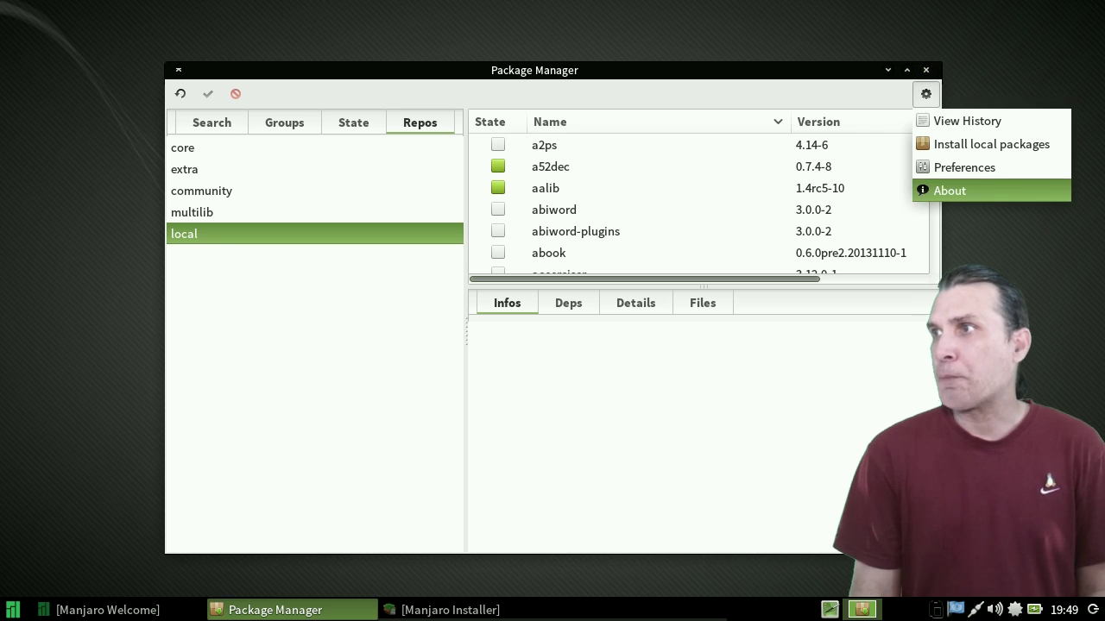
- Enable 'Remove unrequired dependencies' in Pamac preferences, then bring up the Whisker Menu
click(964, 168)
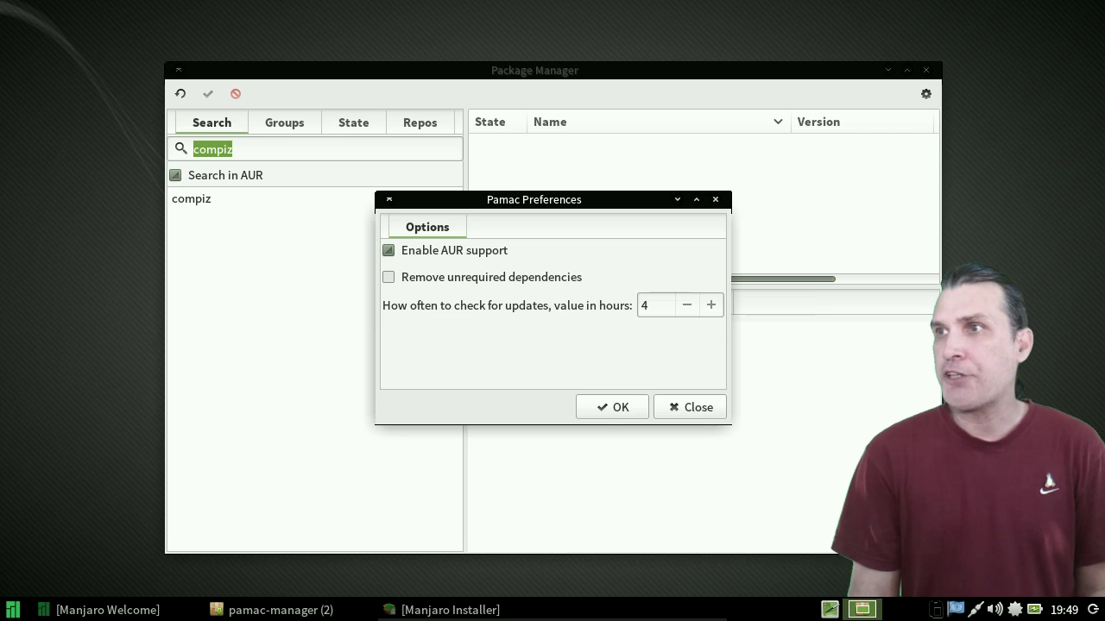
click(388, 278)
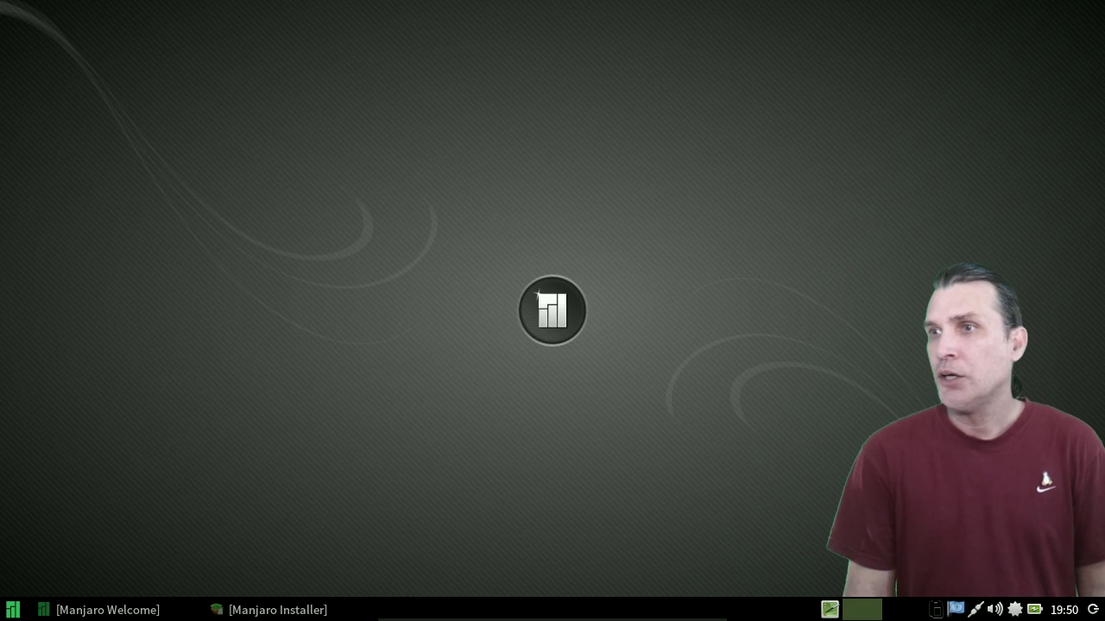
key(super)
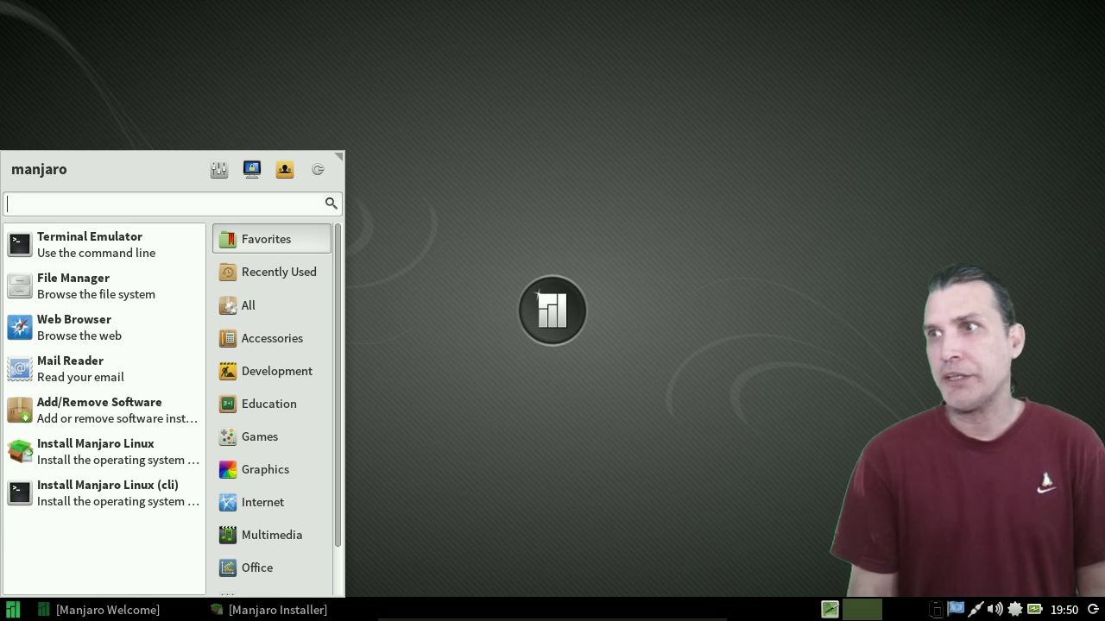
- Step through Accessories to Notes, then view the Education, Games, Graphics and Internet categories
click(272, 339)
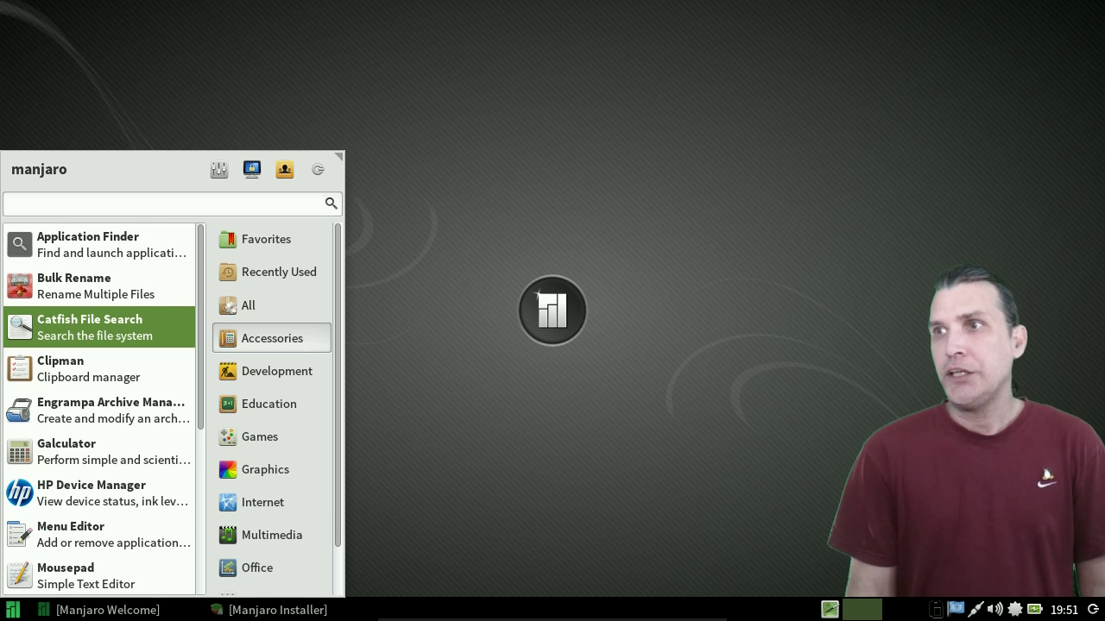
key(Down)
key(Down)
key(Down)
key(Up)
key(Up)
key(Down)
key(Down)
key(Up)
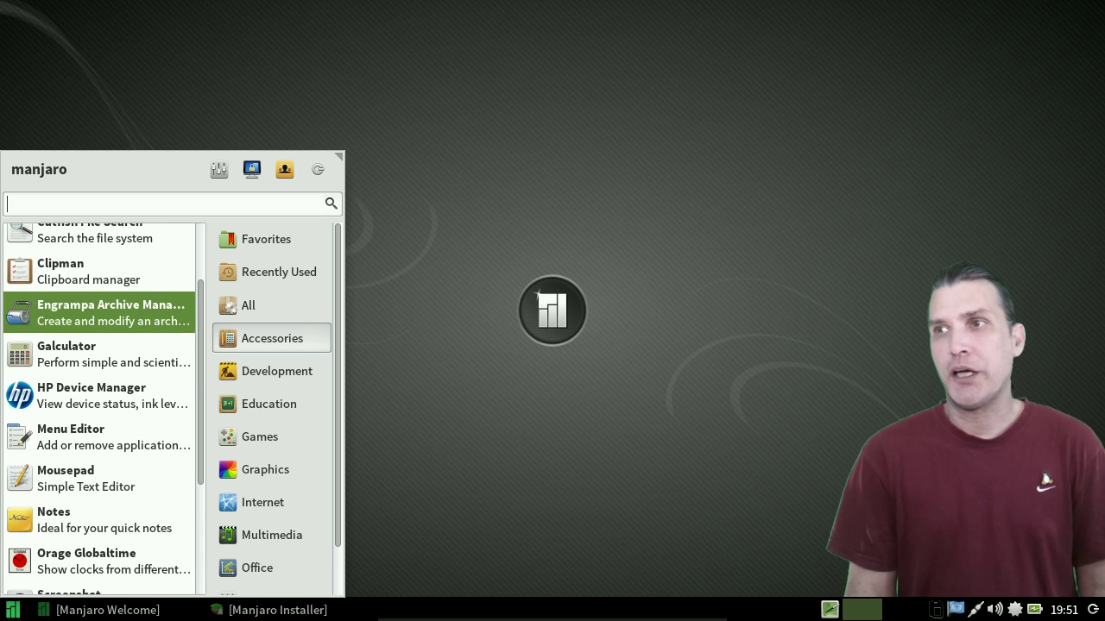
key(Down)
key(Down)
key(Down)
key(Down)
key(Down)
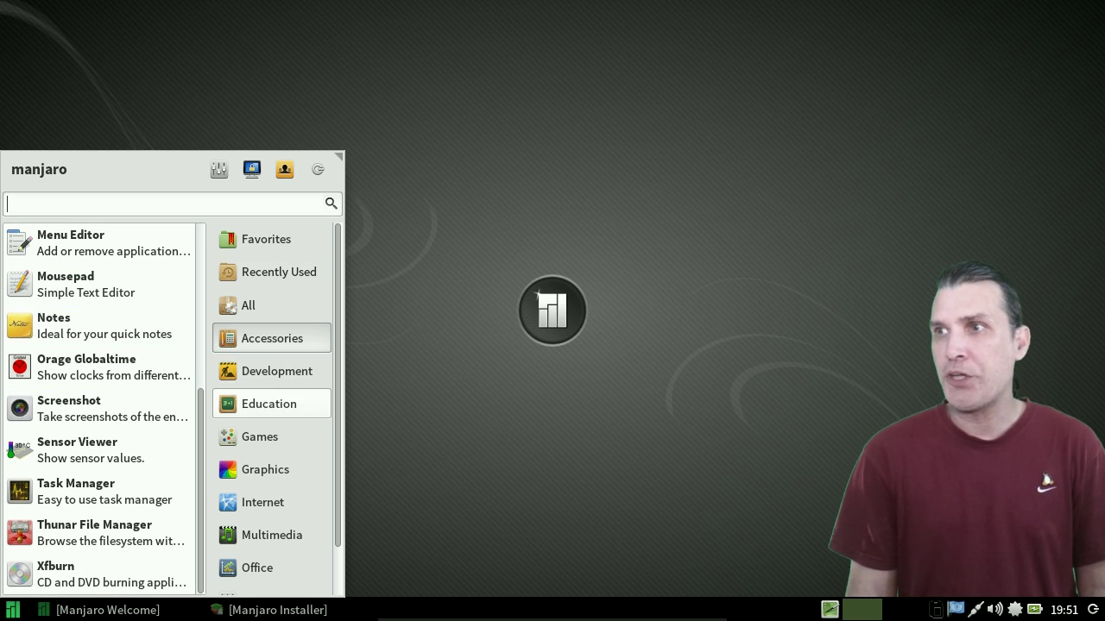
mouse_move(259, 436)
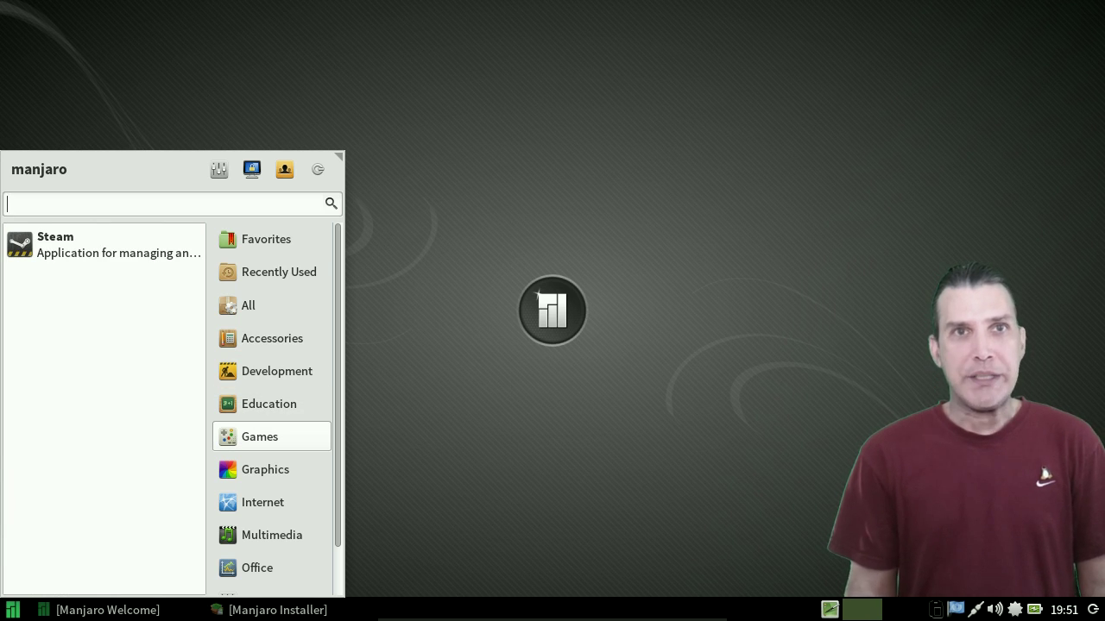
mouse_move(259, 469)
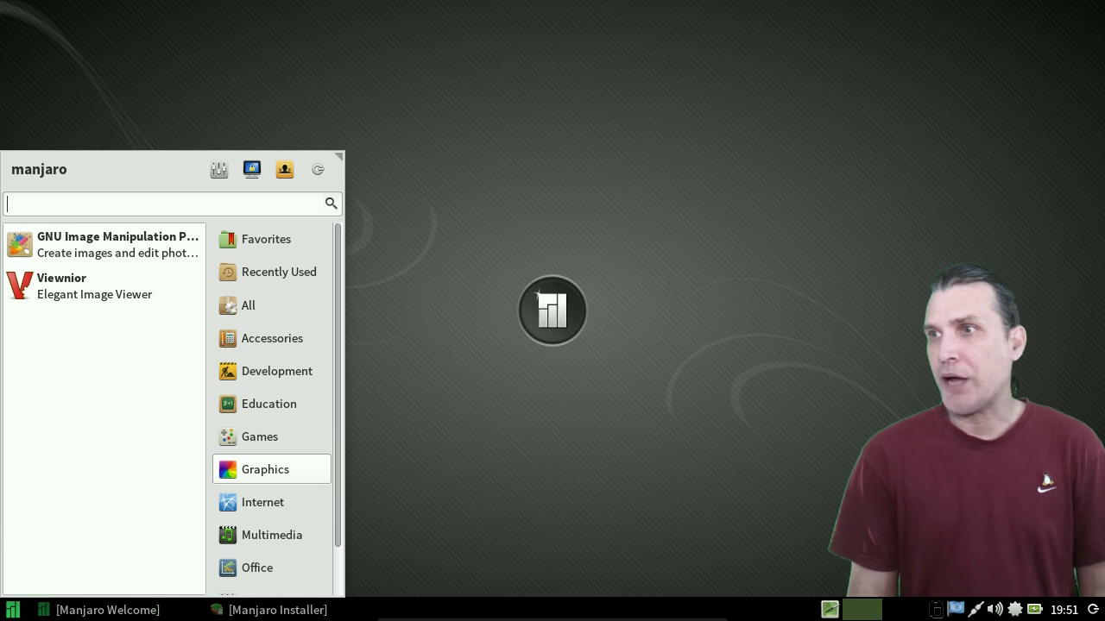
mouse_move(259, 503)
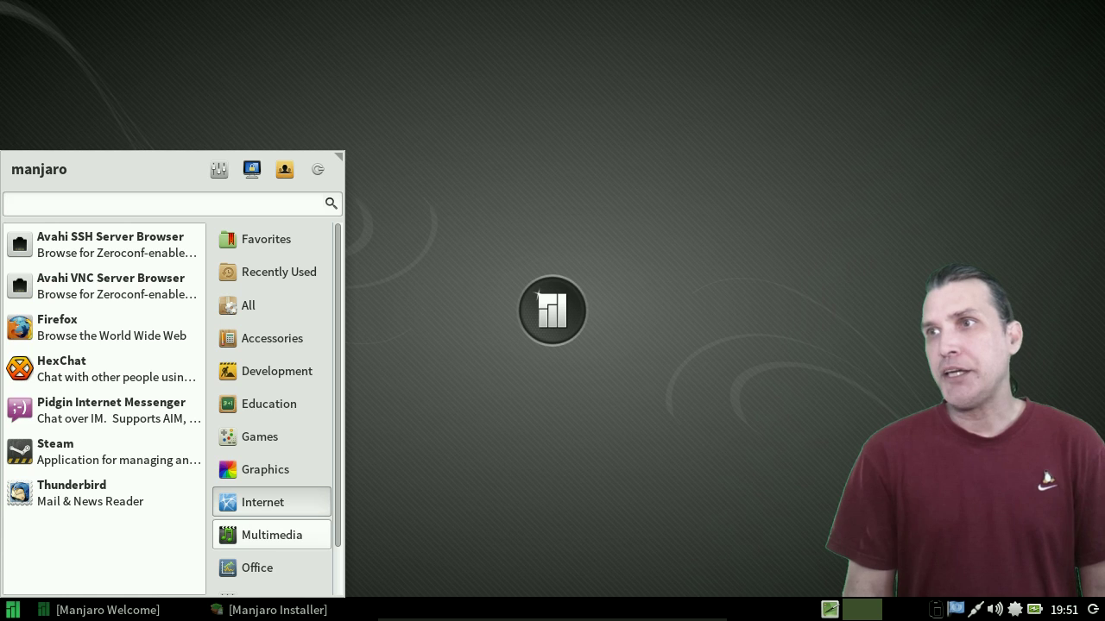
- Move from the Multimedia and Office categories to the Settings category's app list
click(271, 535)
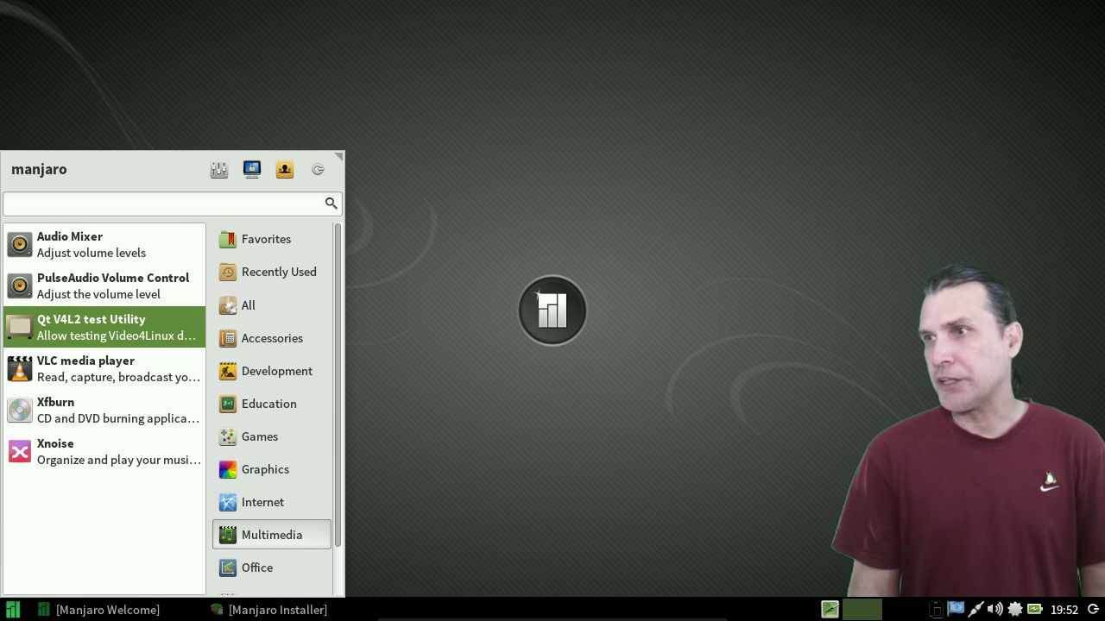
scroll(259, 567, down, 2)
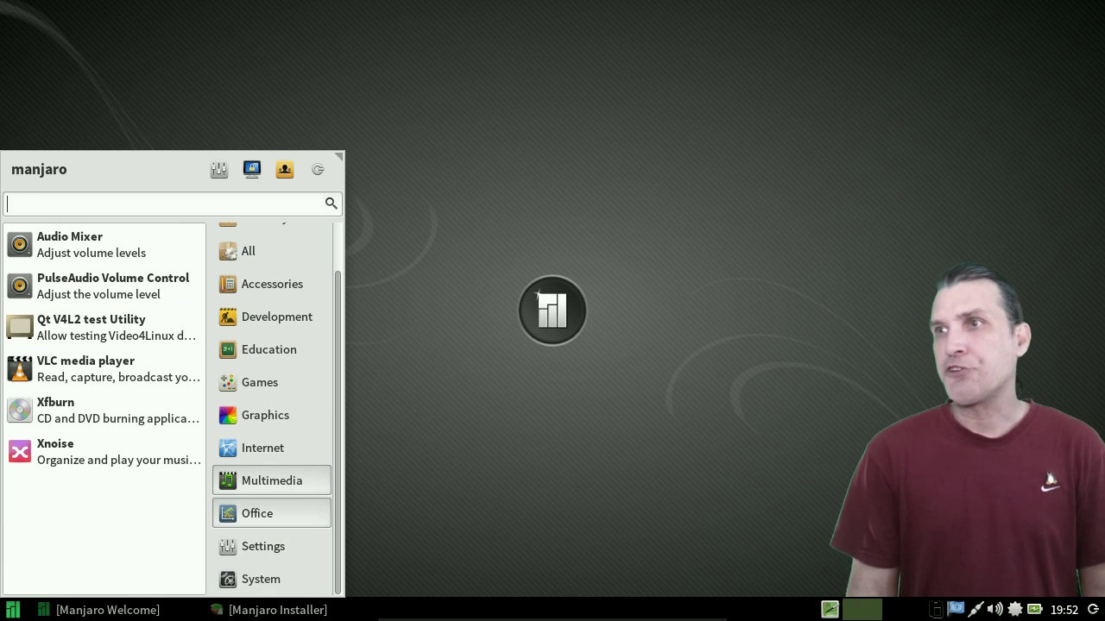
click(258, 514)
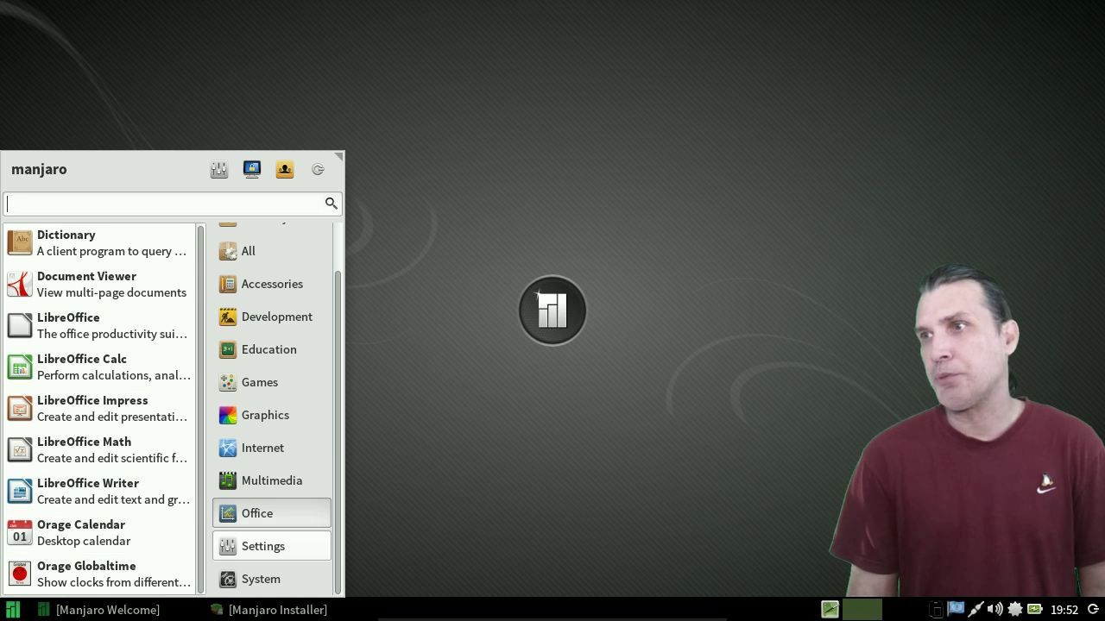
click(262, 547)
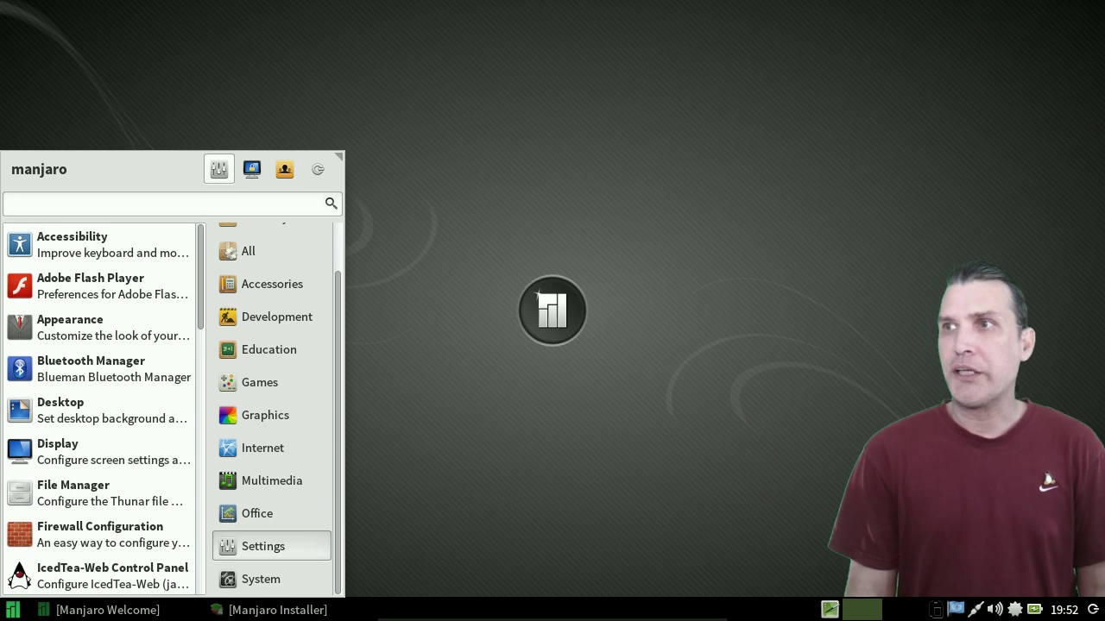
- Launch the Settings Manager from the Whisker Menu and scroll through its categories
click(218, 169)
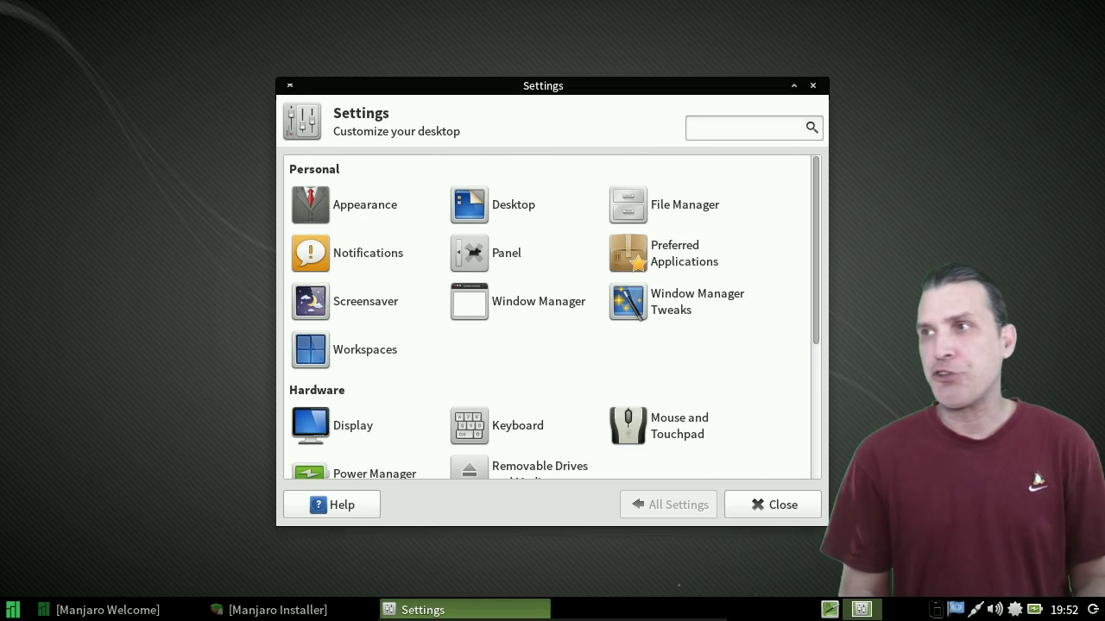
scroll(551, 317, down, 5)
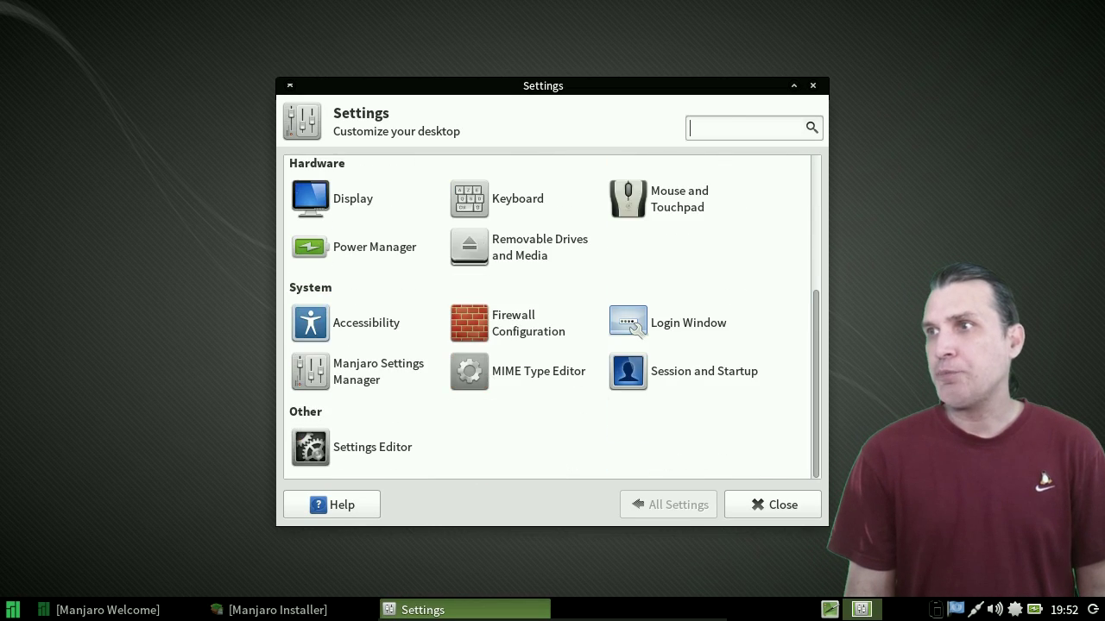
scroll(552, 317, up, 5)
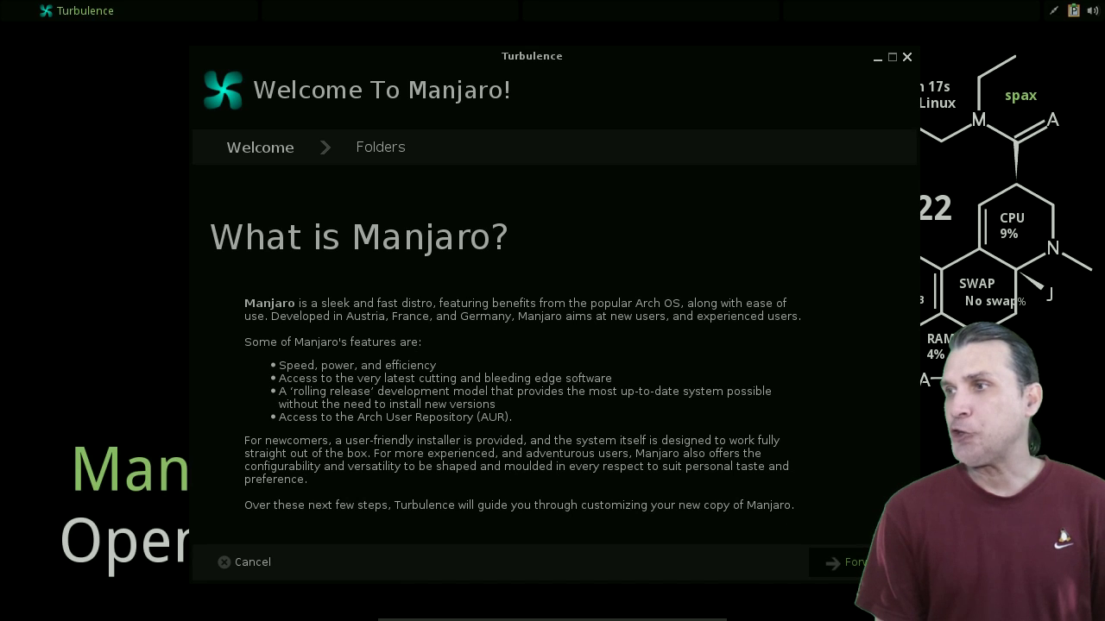
- Leave every home folder, including Music, active and advance to the Tint 2 panel step
click(842, 562)
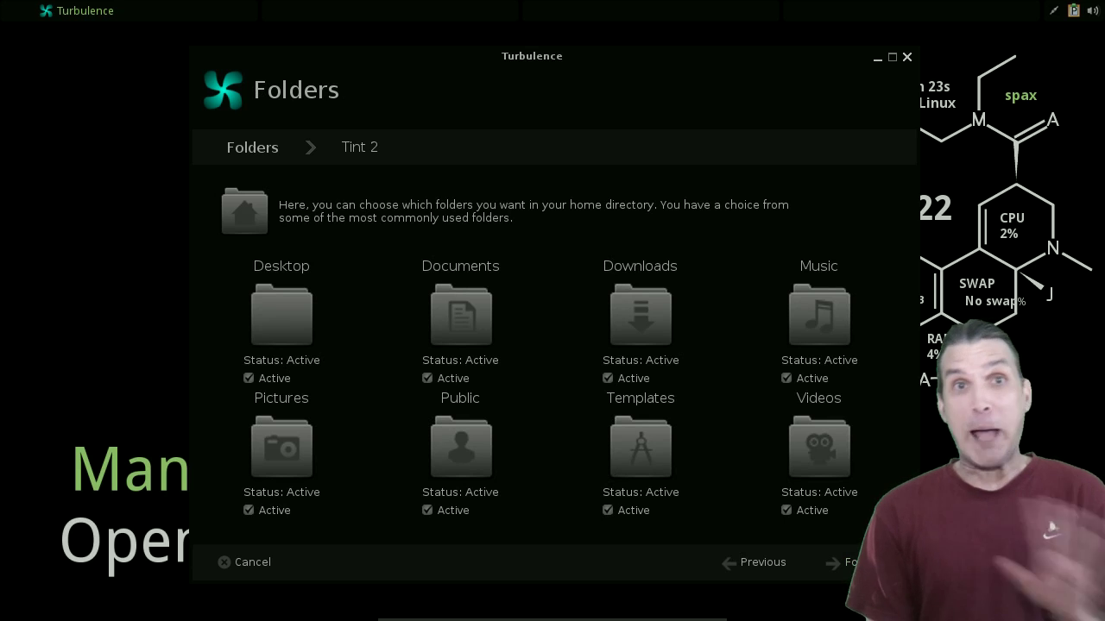
click(787, 378)
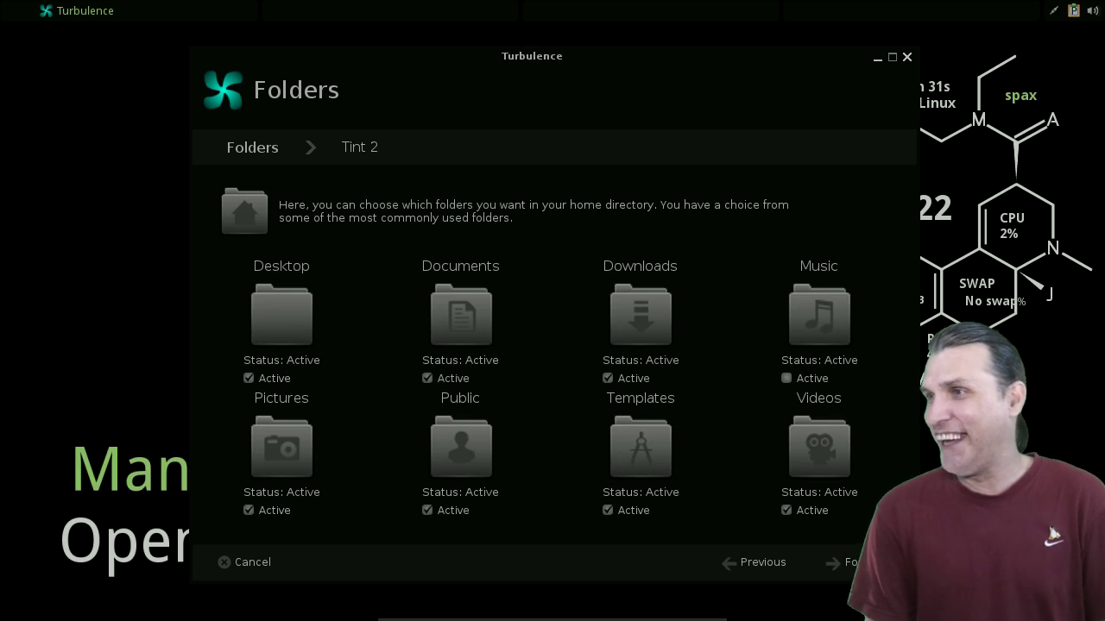
click(786, 378)
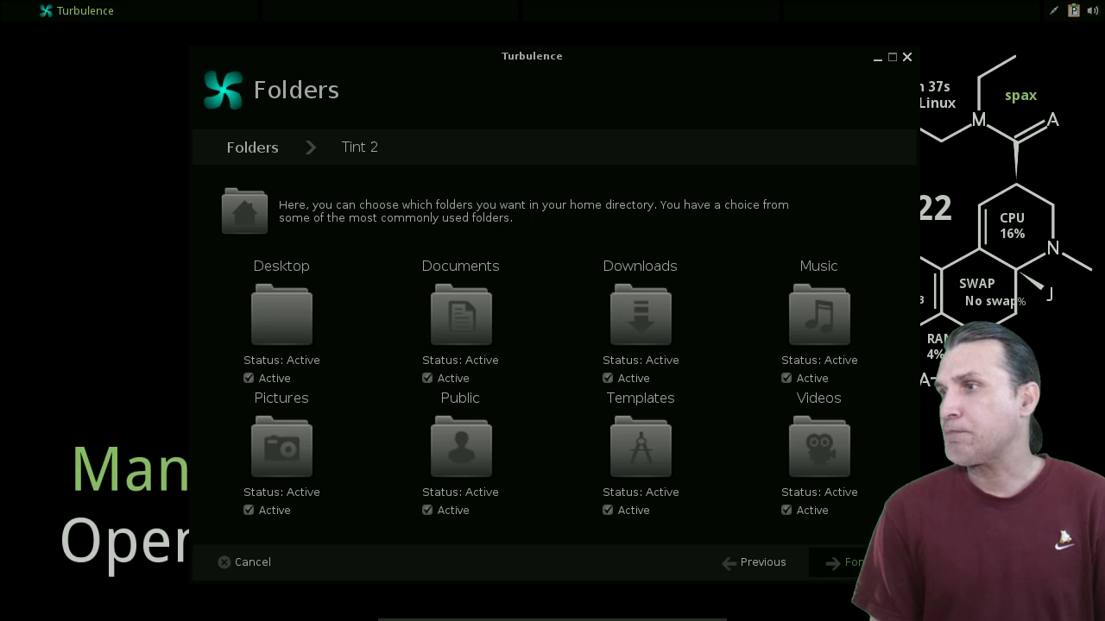
click(842, 562)
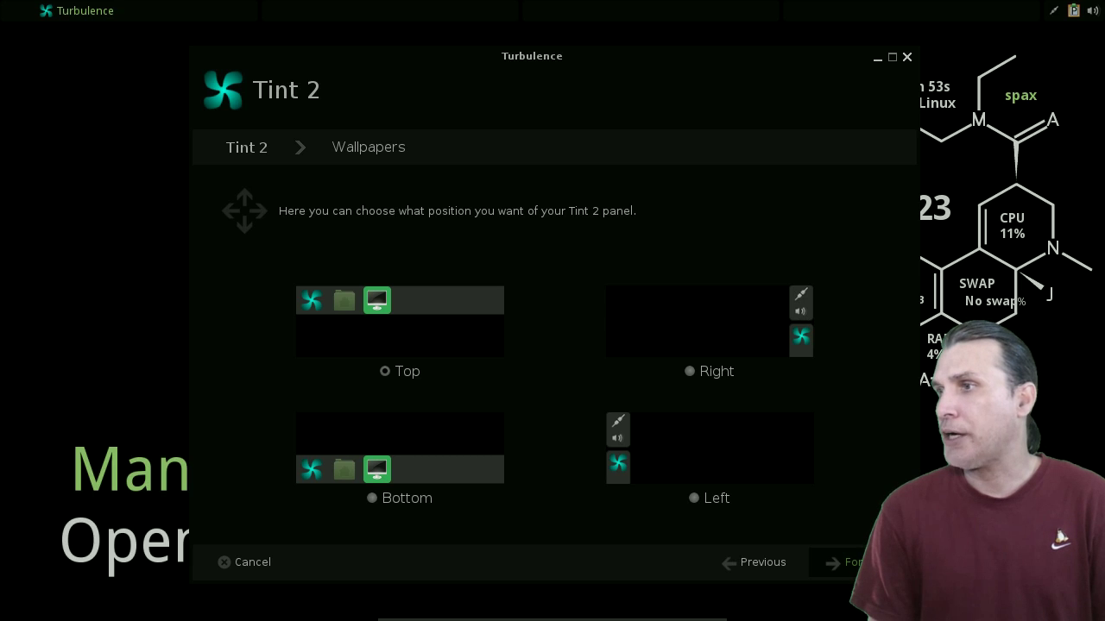
- Accept the default Tint 2 position and wallpaper, reaching the Packages step
click(837, 562)
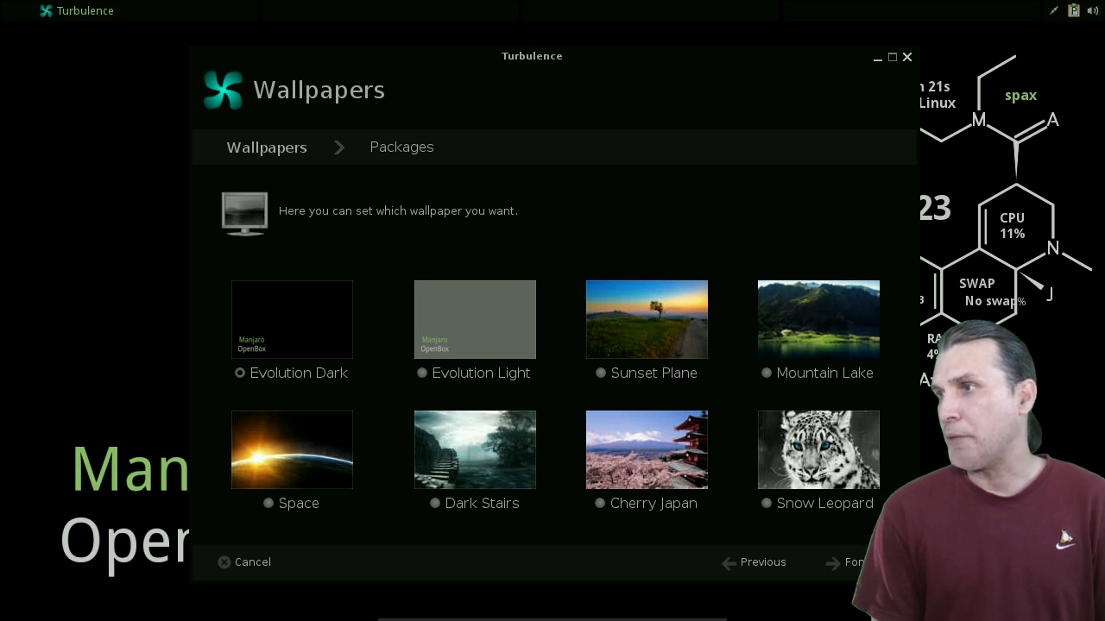
click(837, 562)
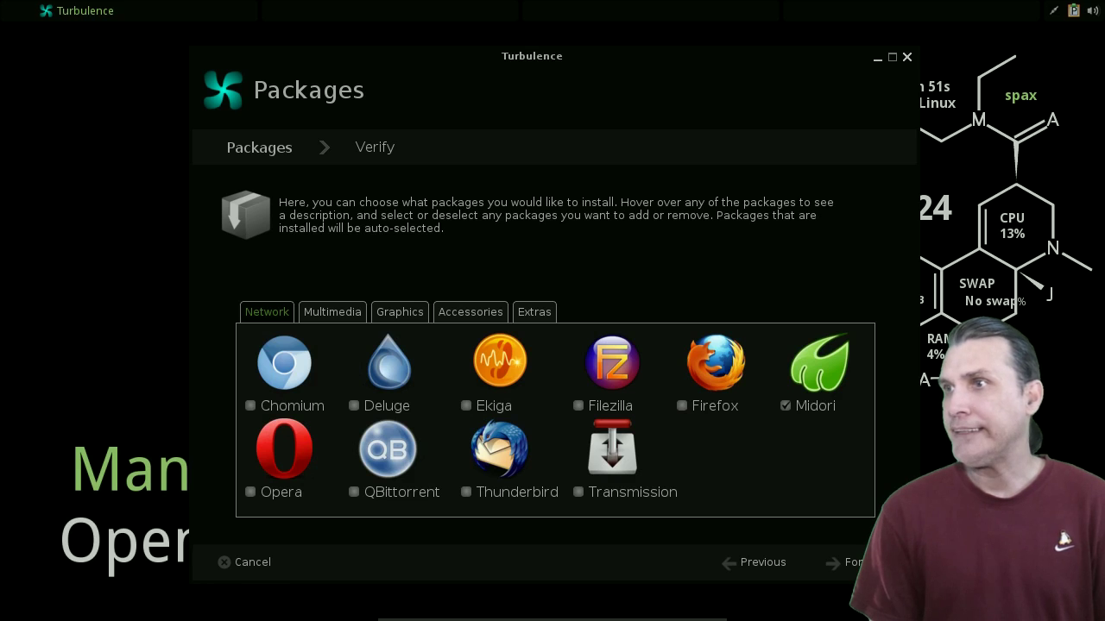
- Tick Octopi under Accessories and Aur Support under Extras for installation
click(333, 312)
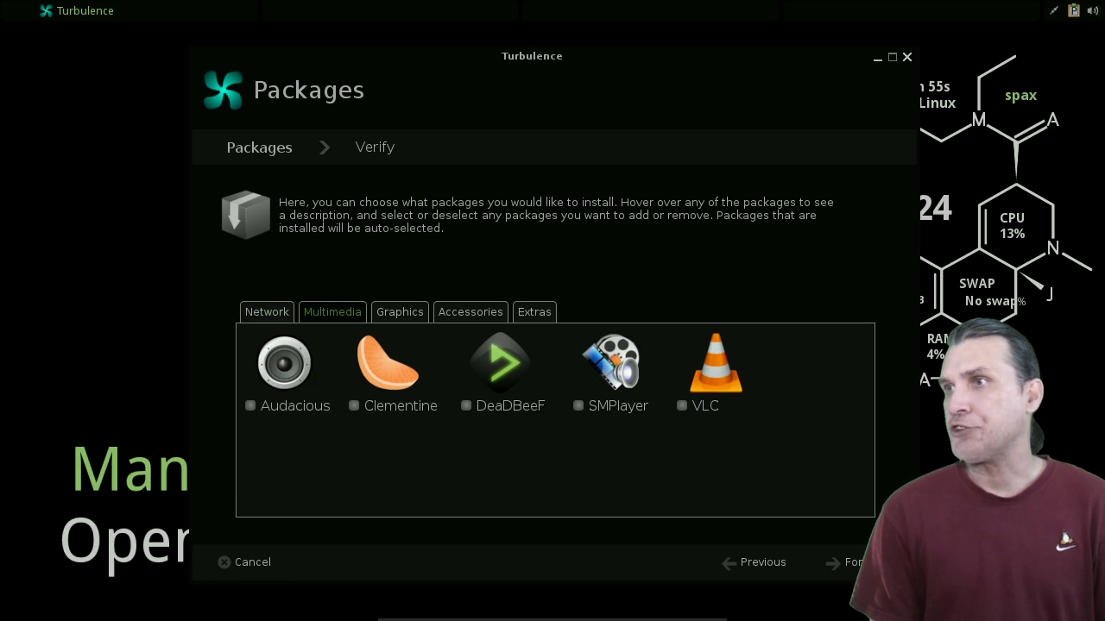
click(400, 312)
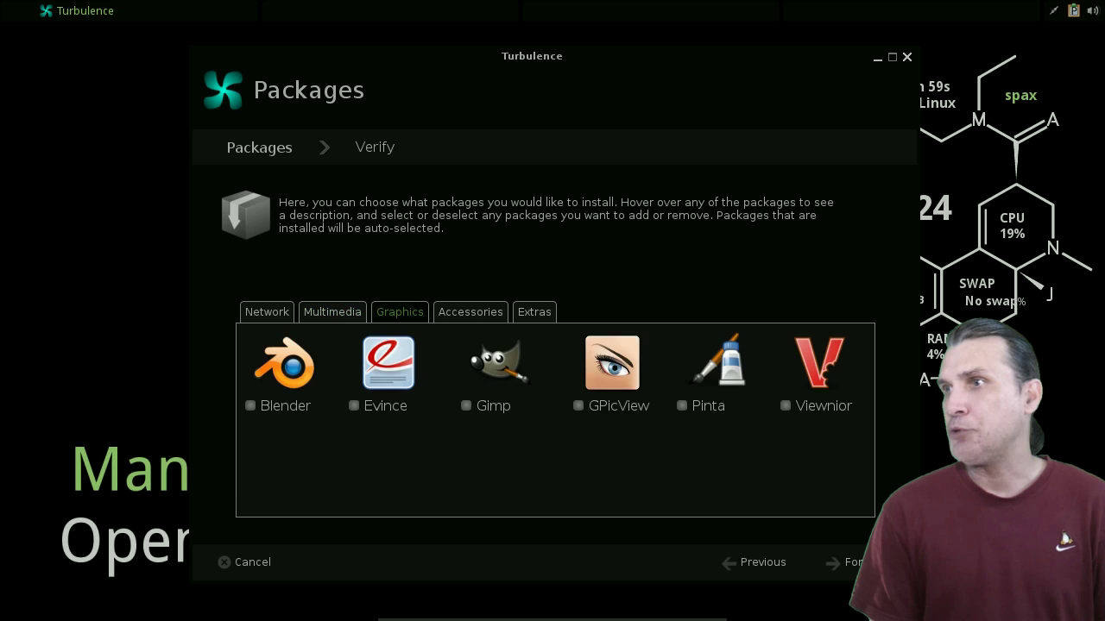
click(471, 311)
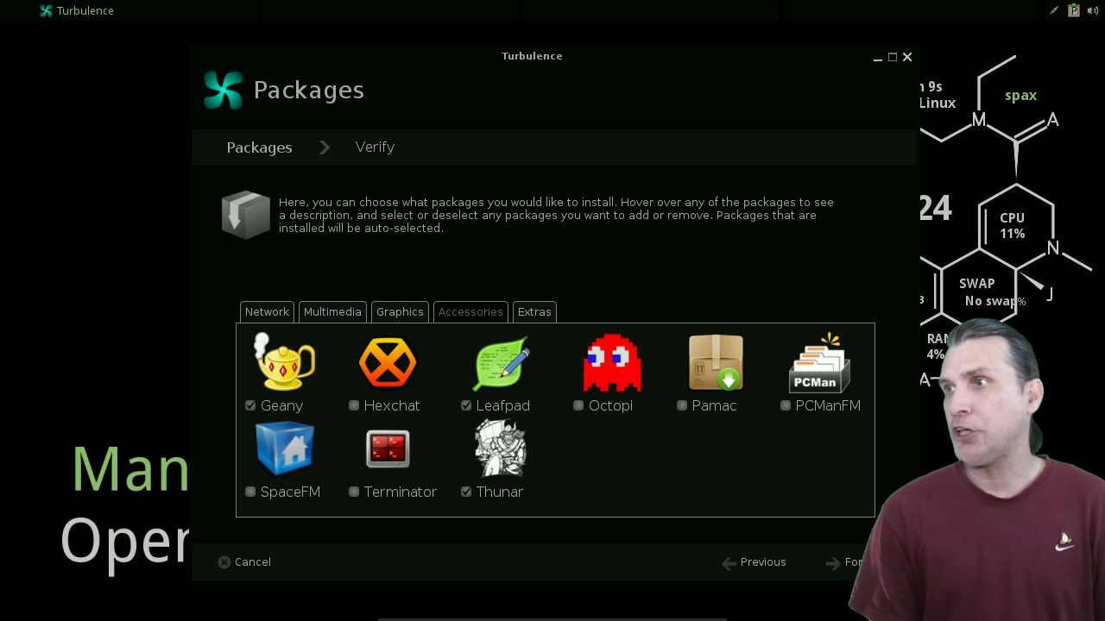
click(578, 406)
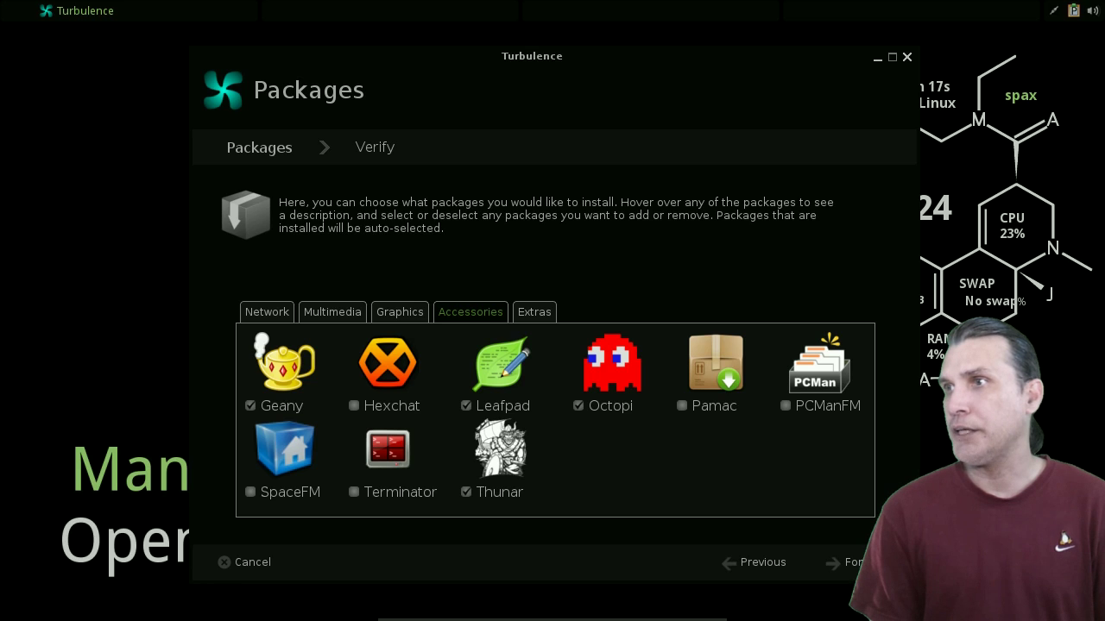
click(535, 312)
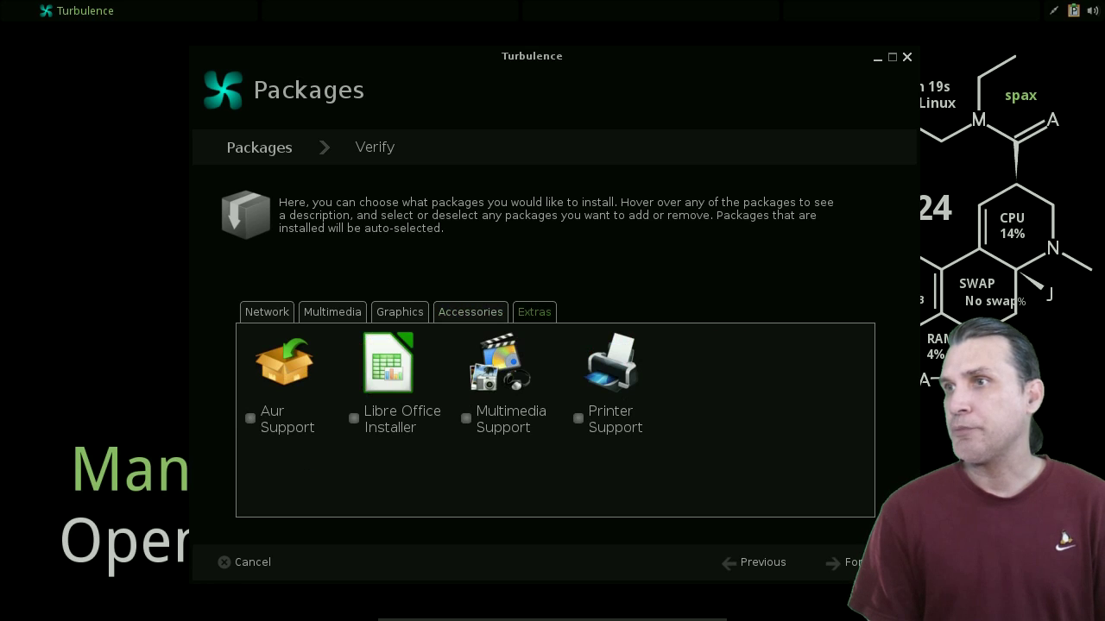
click(251, 417)
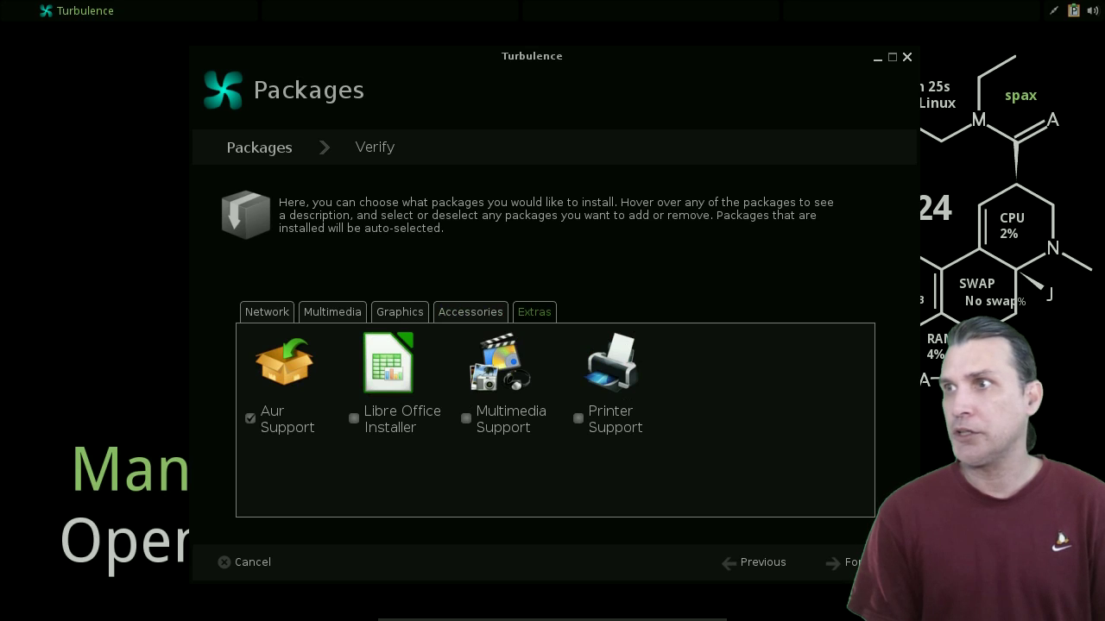
- Recheck the Accessories, Graphics, Multimedia and Network selections, then go forward to Verify
click(471, 311)
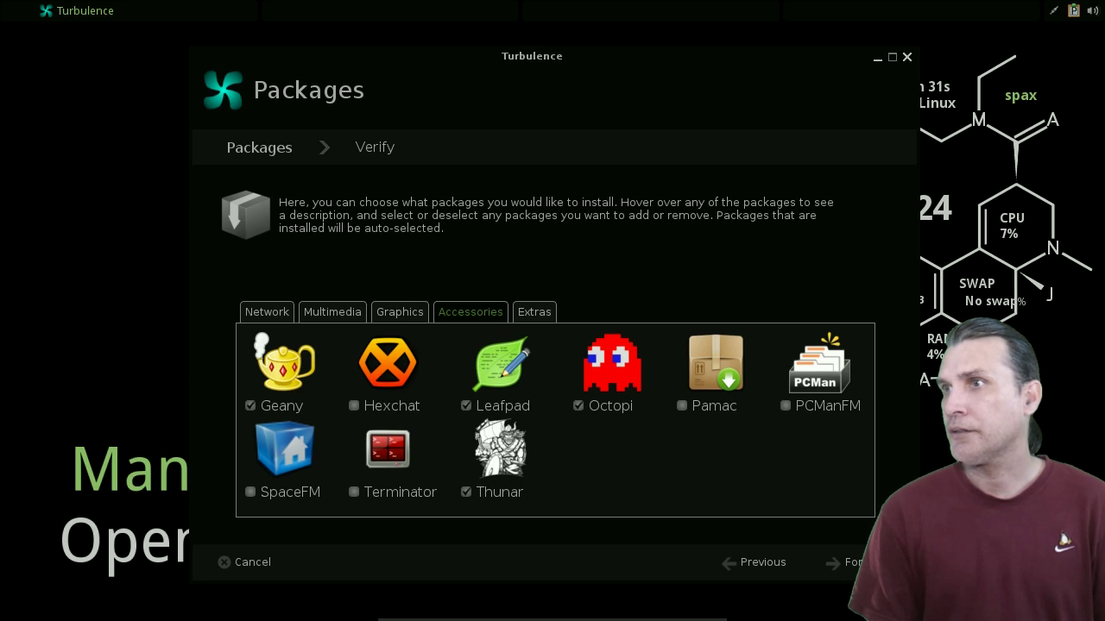
click(399, 312)
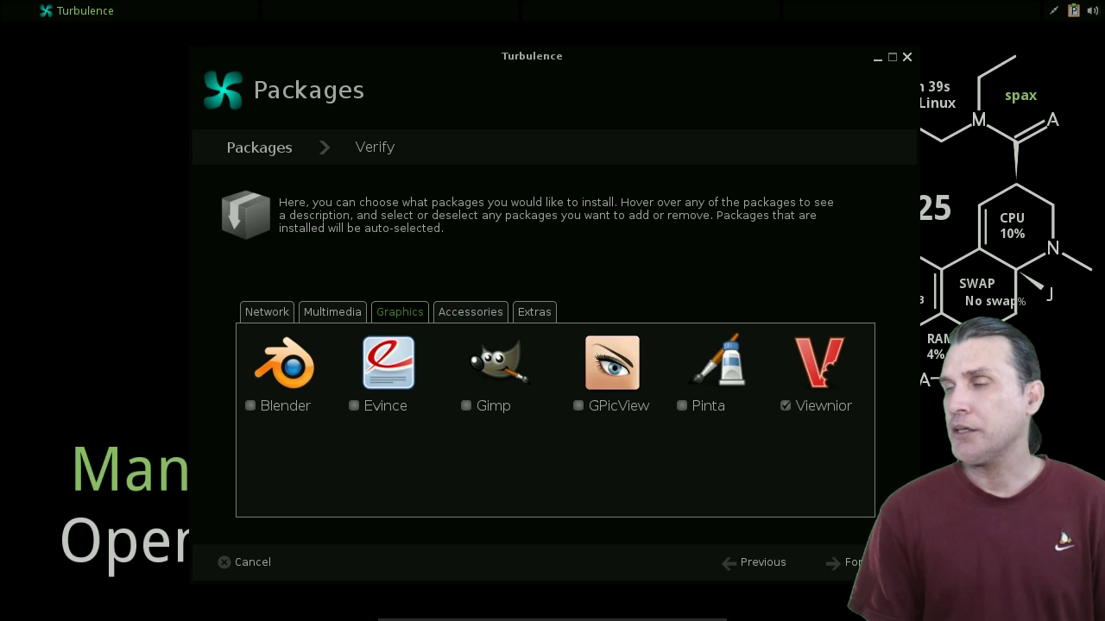
click(332, 312)
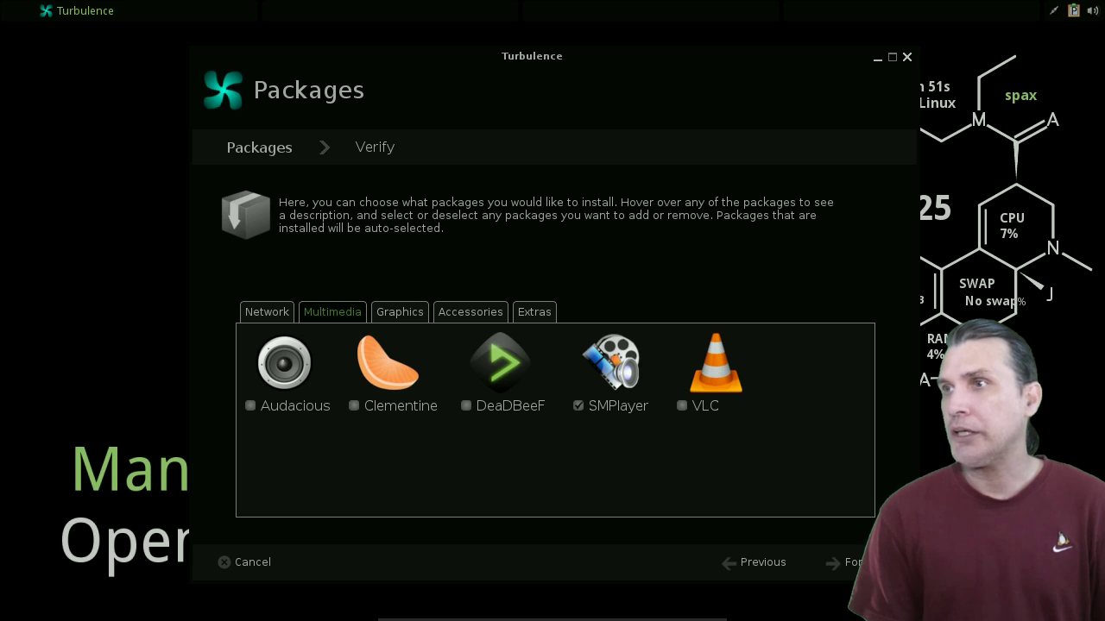
key(ctrl+Page_Up)
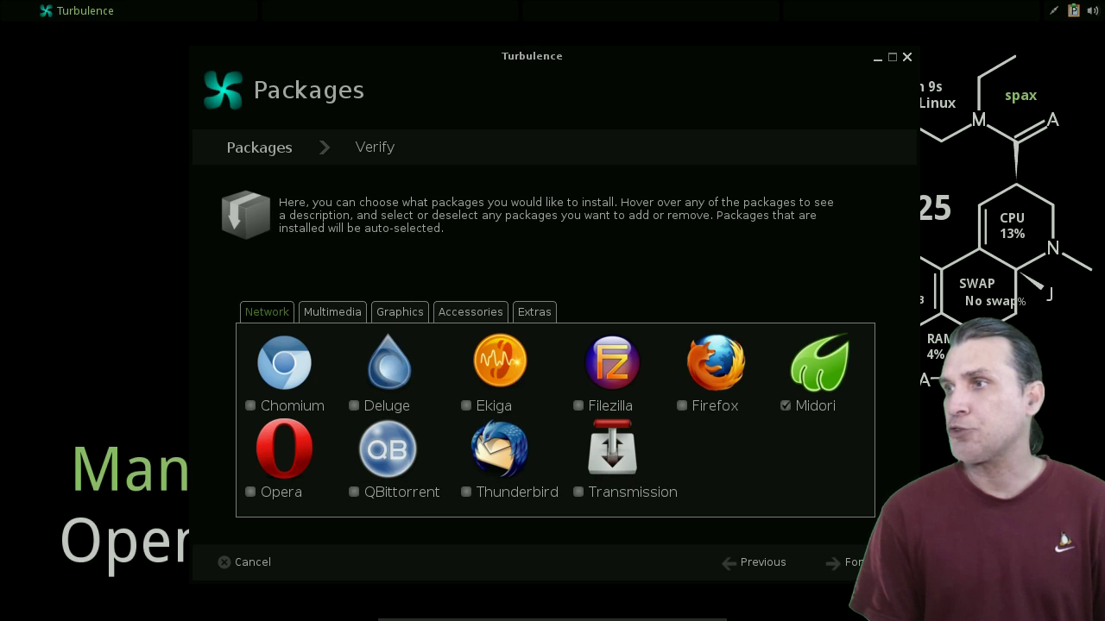
click(842, 562)
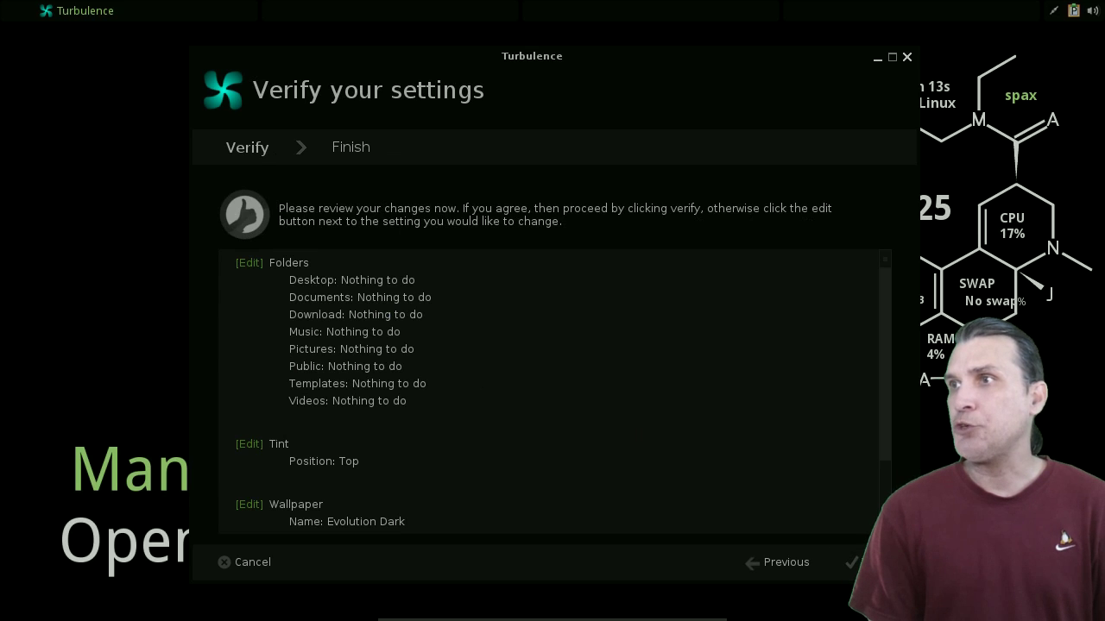
- Scroll through the summary of folders, Tint at Top and Evolution Dark wallpaper, then apply it
scroll(553, 393, down, 2)
scroll(553, 392, up, 2)
scroll(552, 393, down, 2)
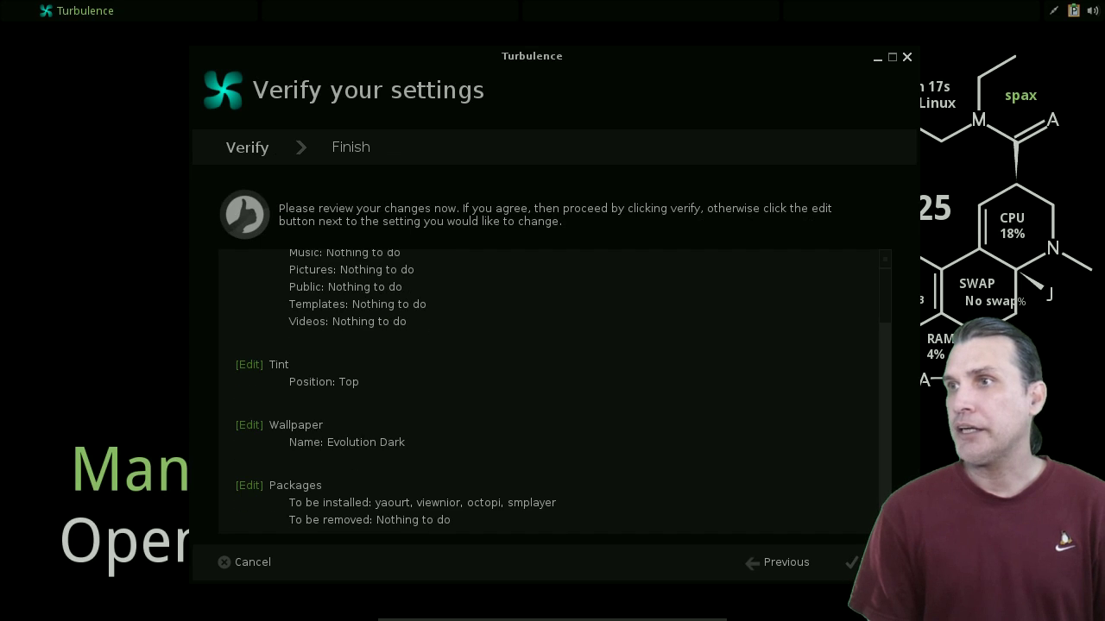
scroll(552, 392, up, 2)
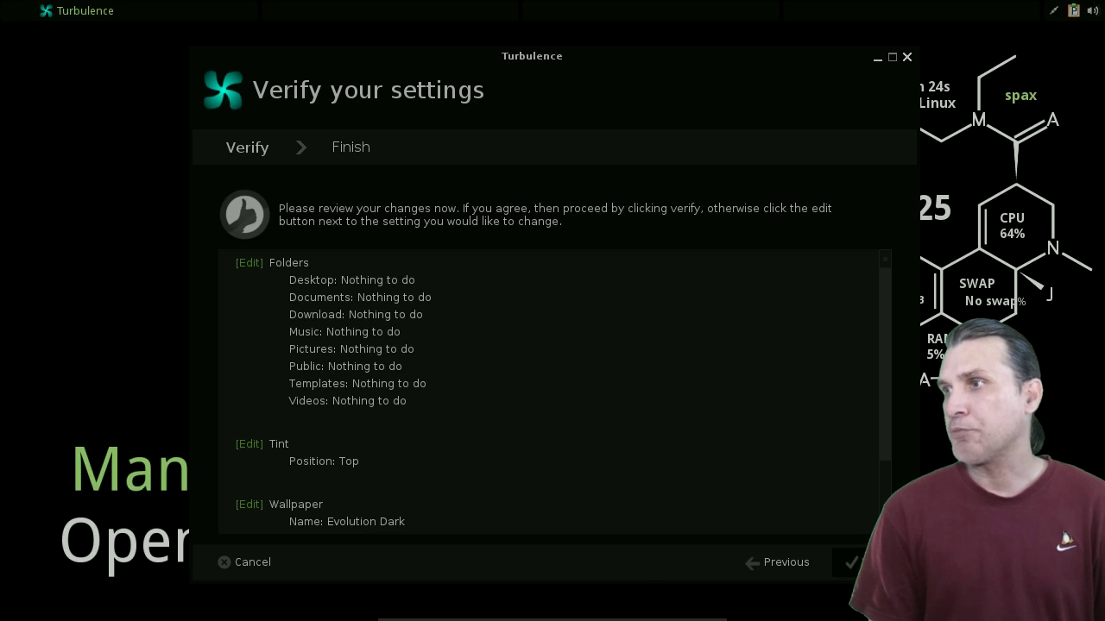
click(858, 562)
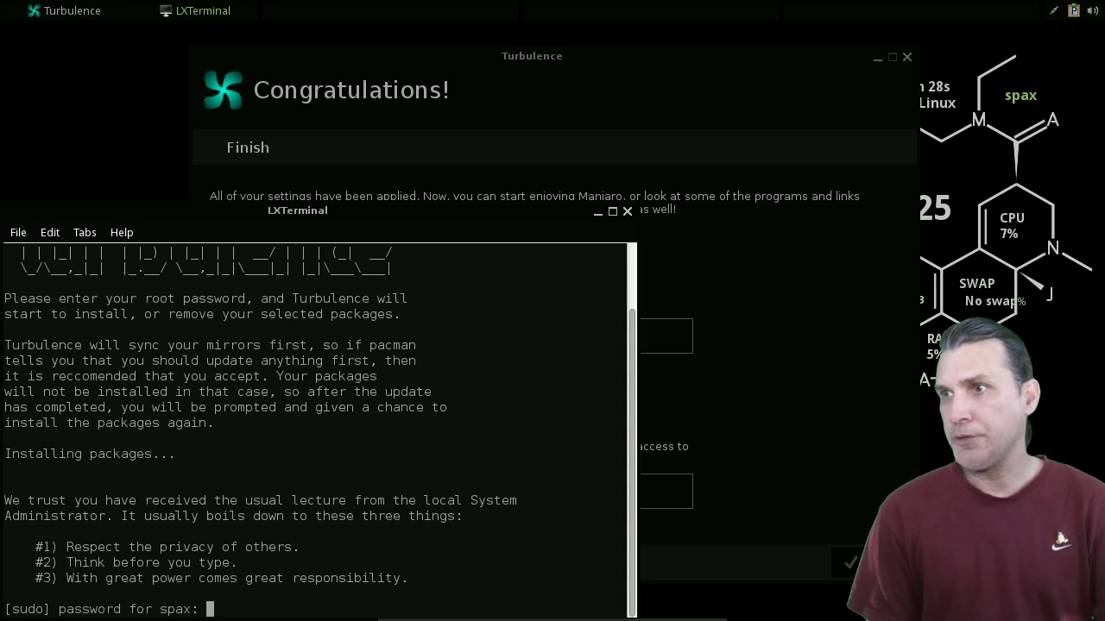
- Enter the sudo password, approve the package install, then close the terminal and Turbulence
key(Return)
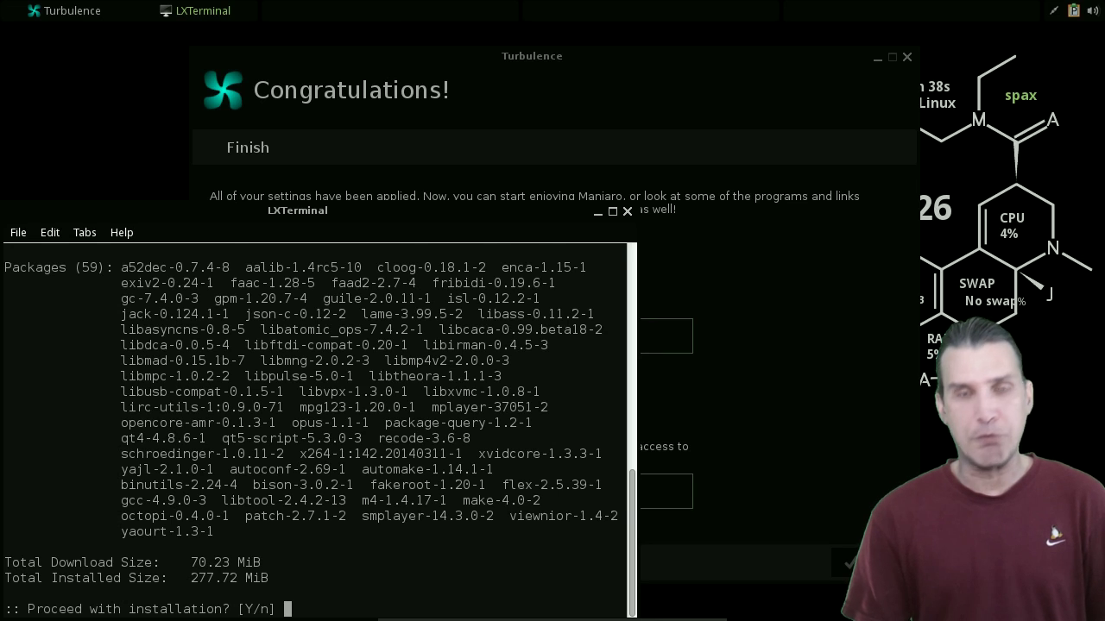
key(Return)
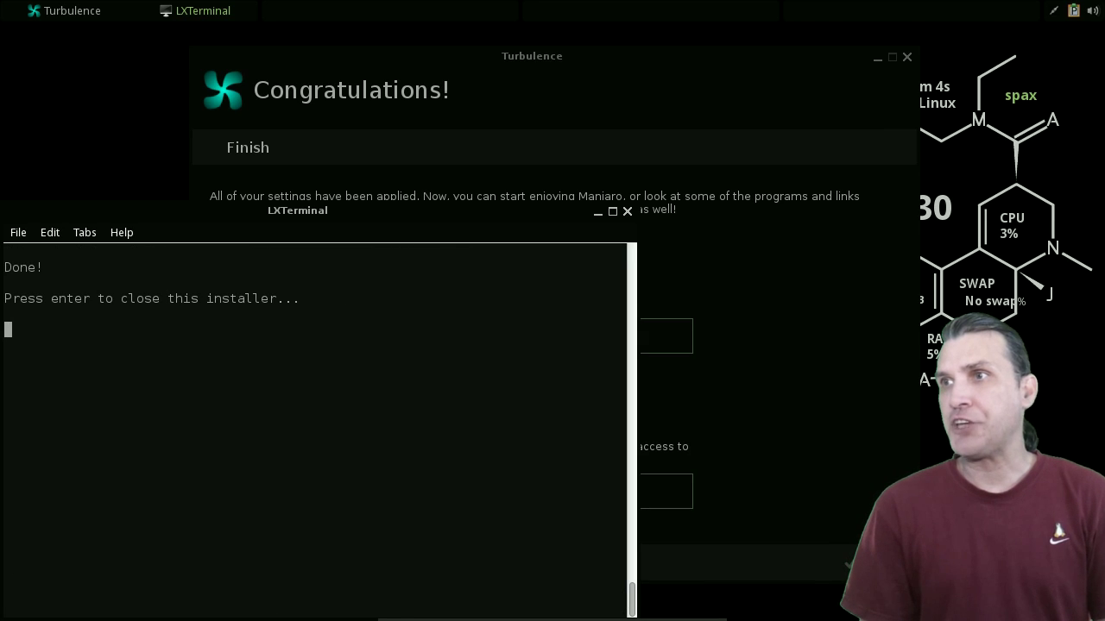
key(Return)
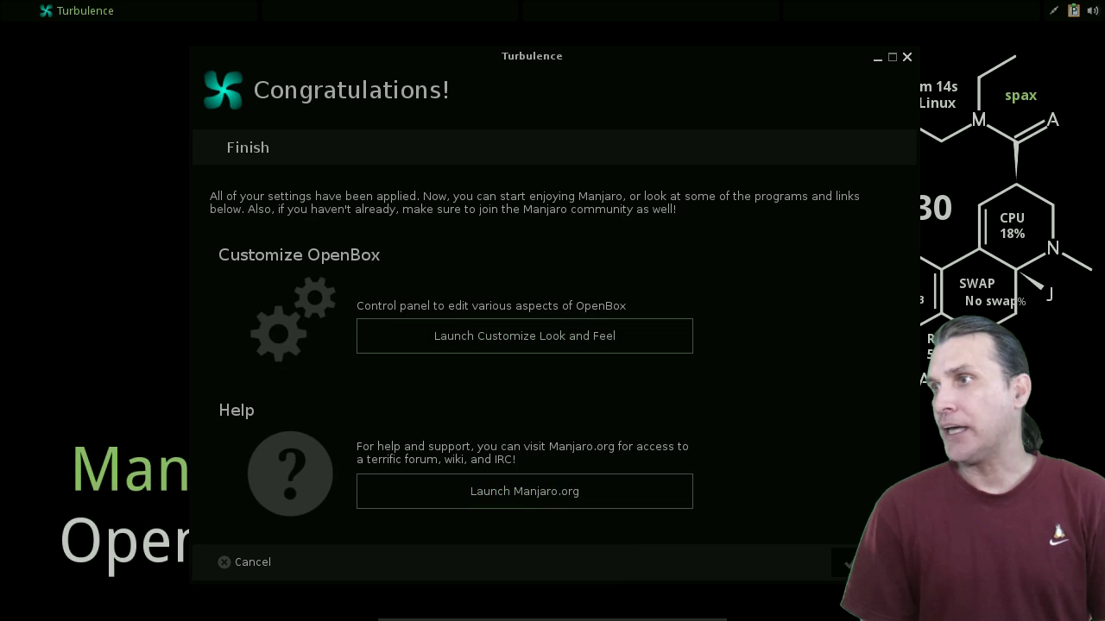
key(Return)
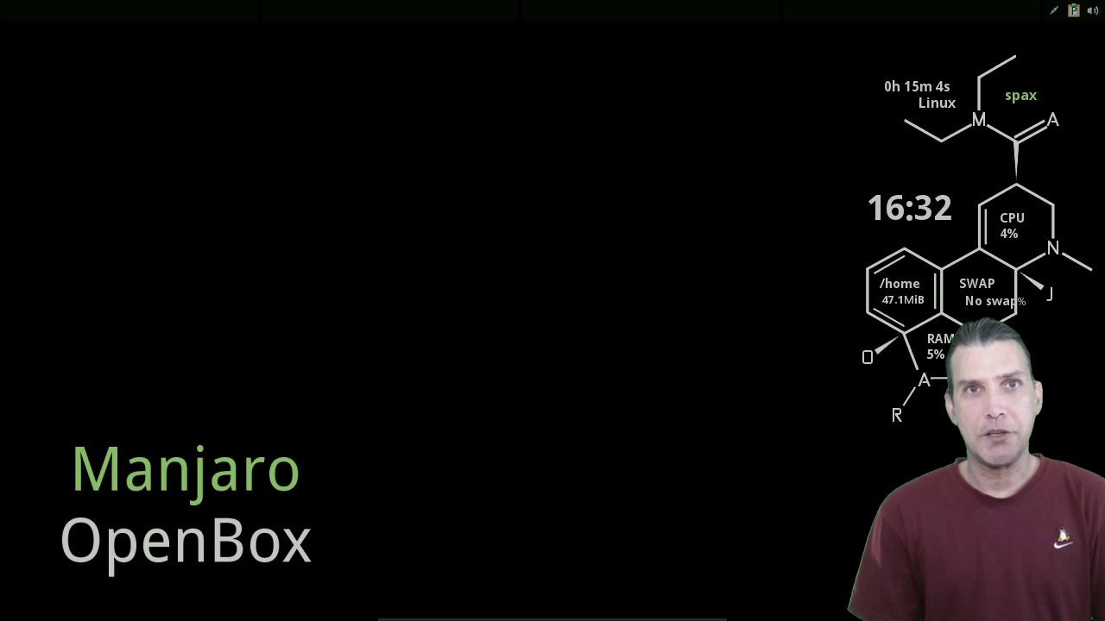
- Browse the Openbox menu's Graphics, Multimedia, Network, Settings and OB Settings categories, reaching System
right_click(200, 222)
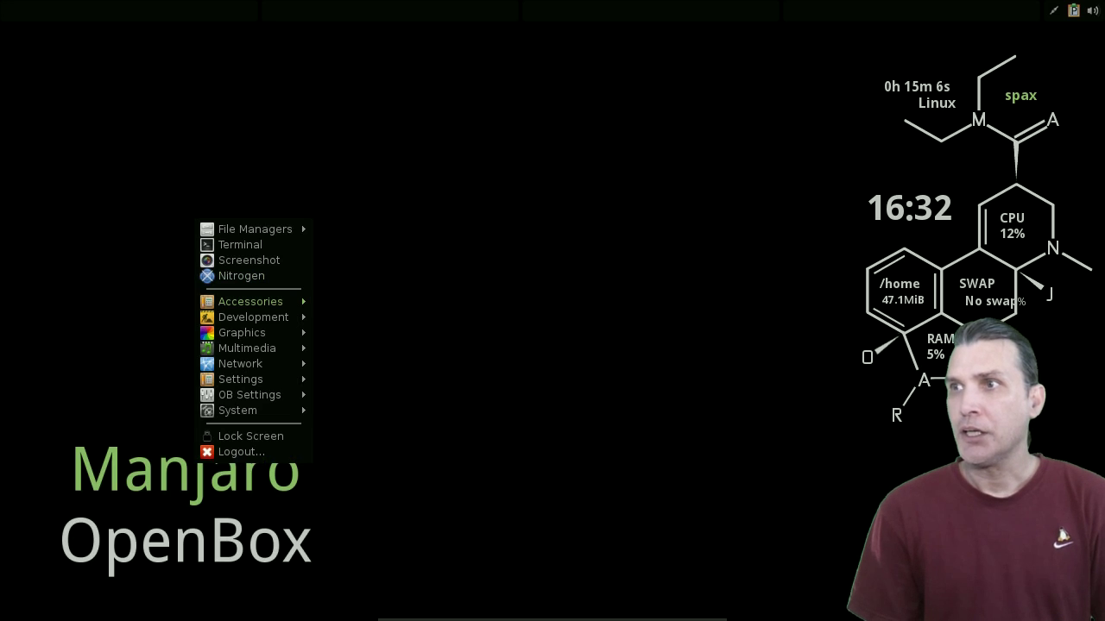
mouse_move(251, 301)
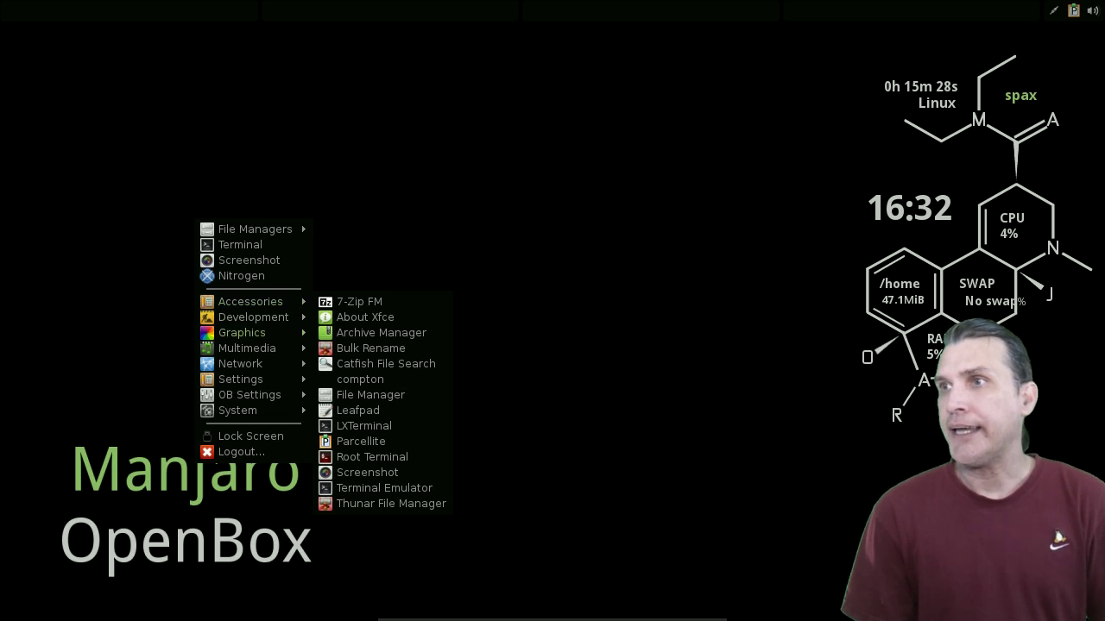
key(Down)
key(Down)
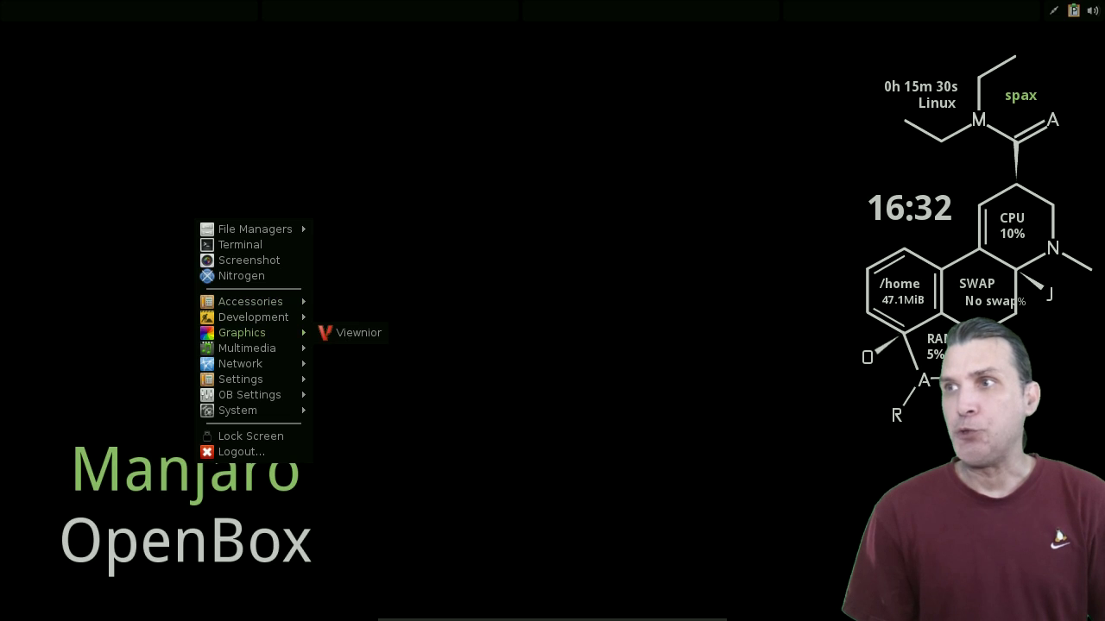
key(Down)
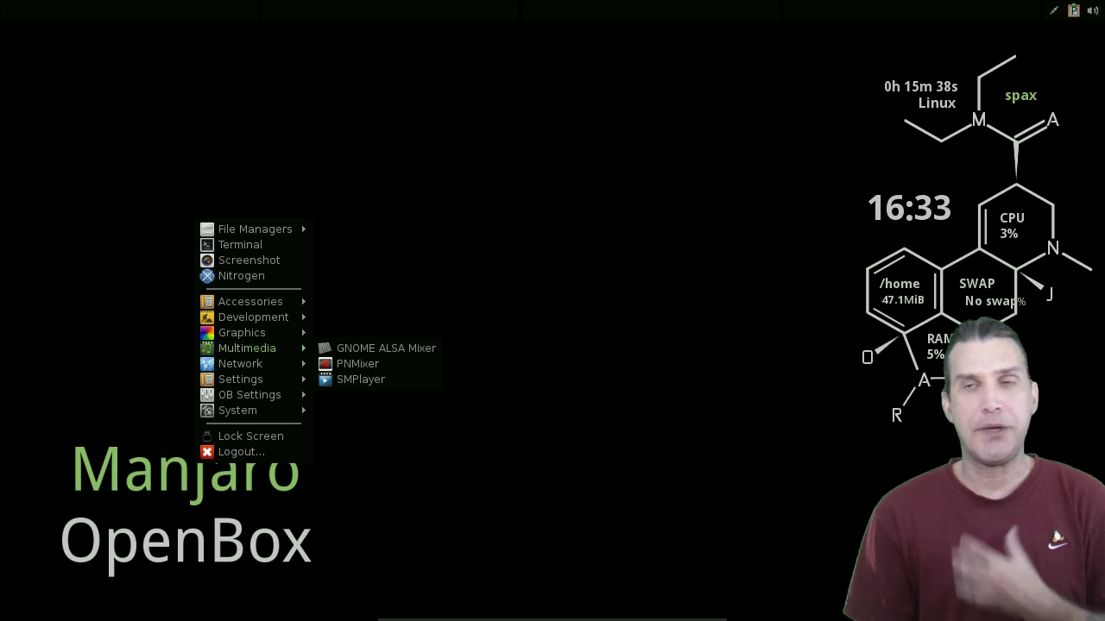
mouse_move(240, 364)
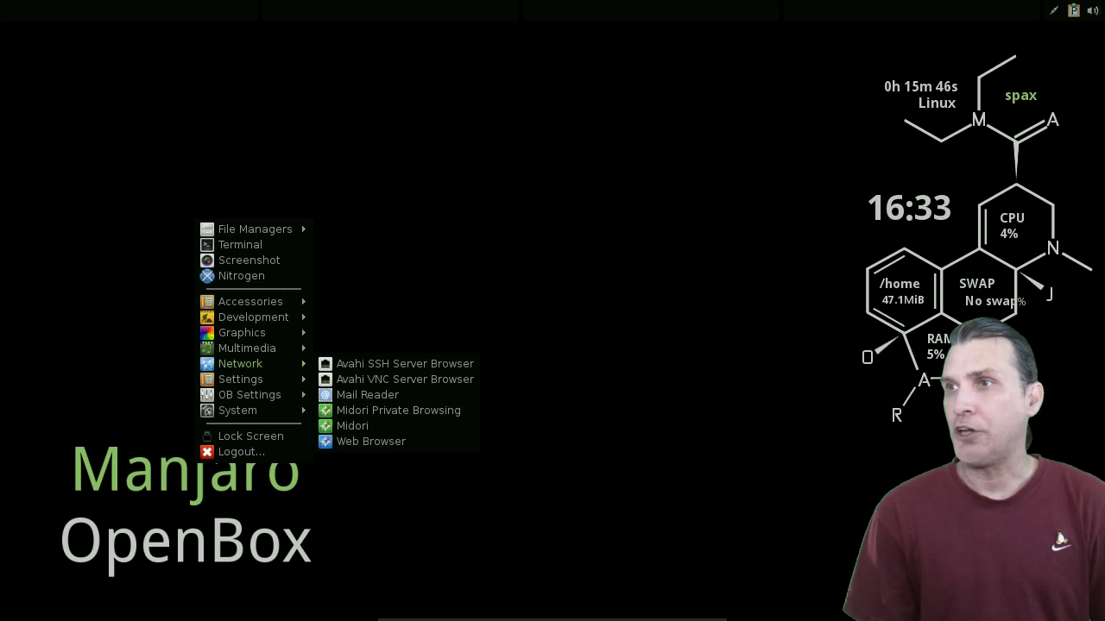
key(Down)
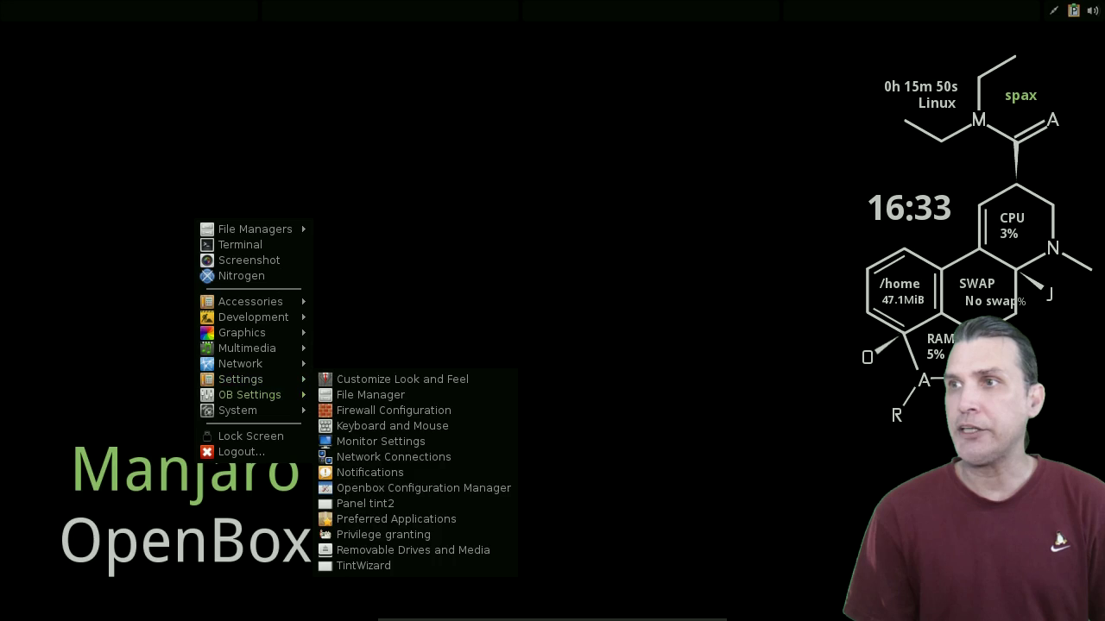
key(Down)
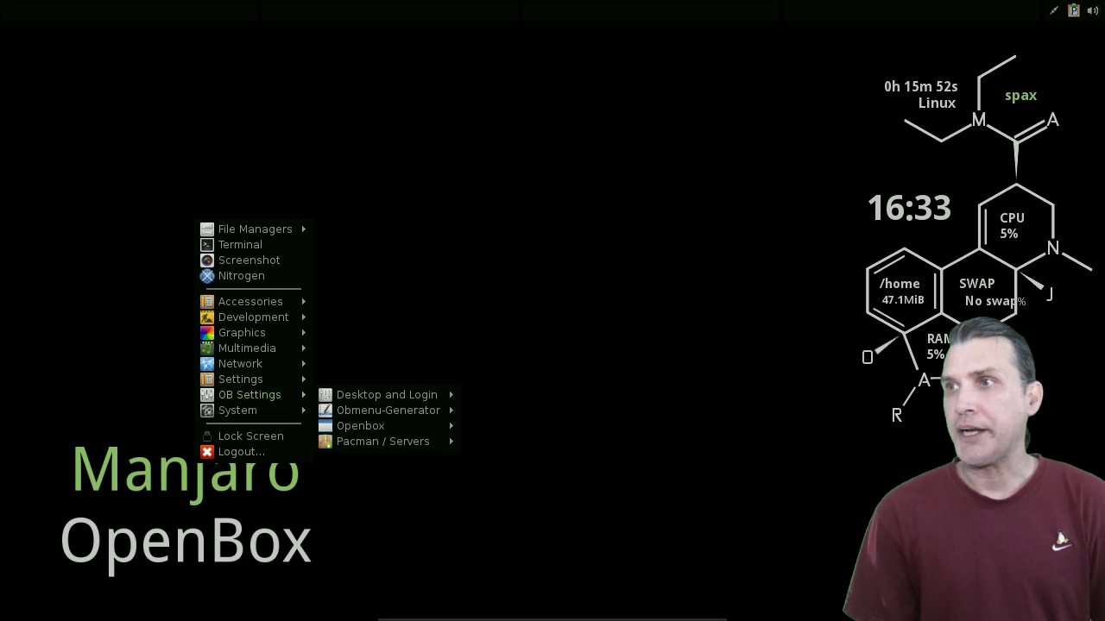
key(Down)
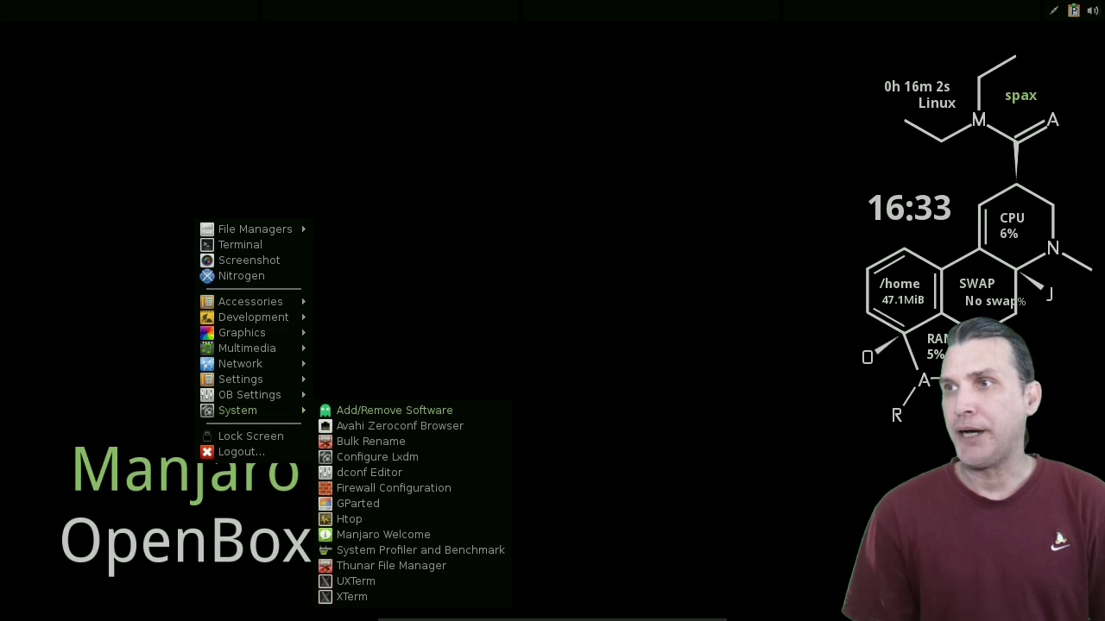
key(Escape)
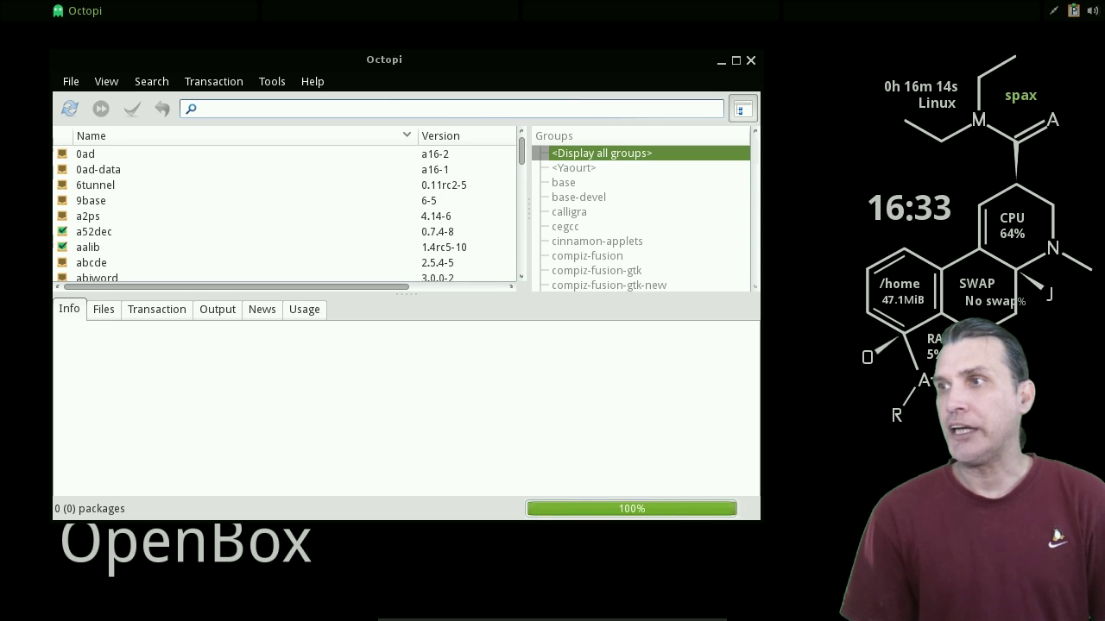
- Search 'notepad' in Octopi's Yaourt group and bring up the actions for leafpad-noheader
text(notepad)
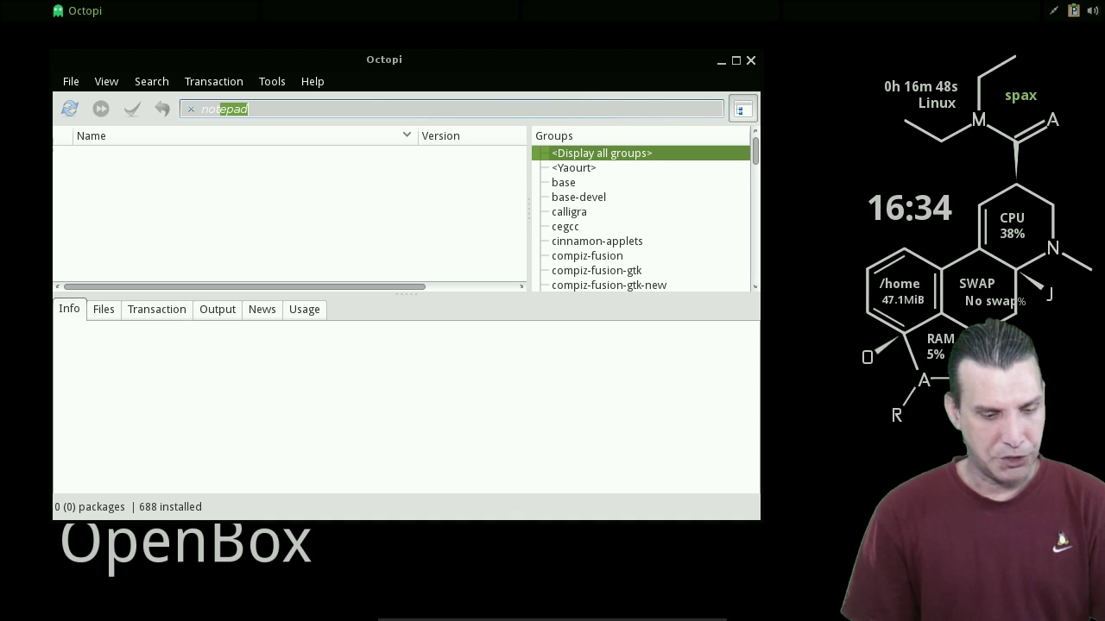
text(te)
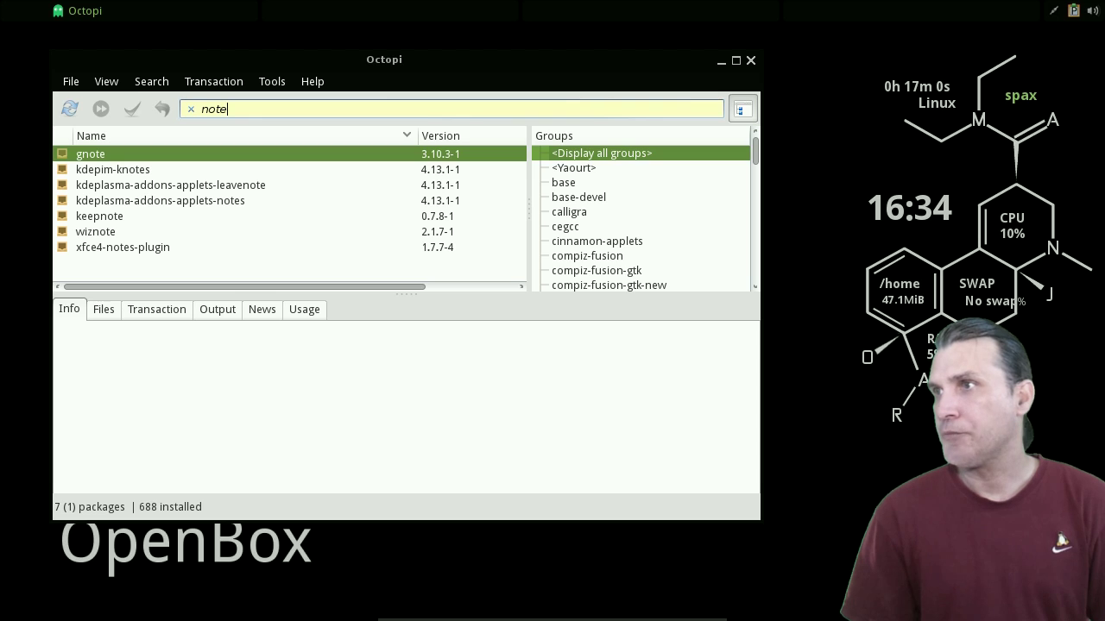
click(574, 168)
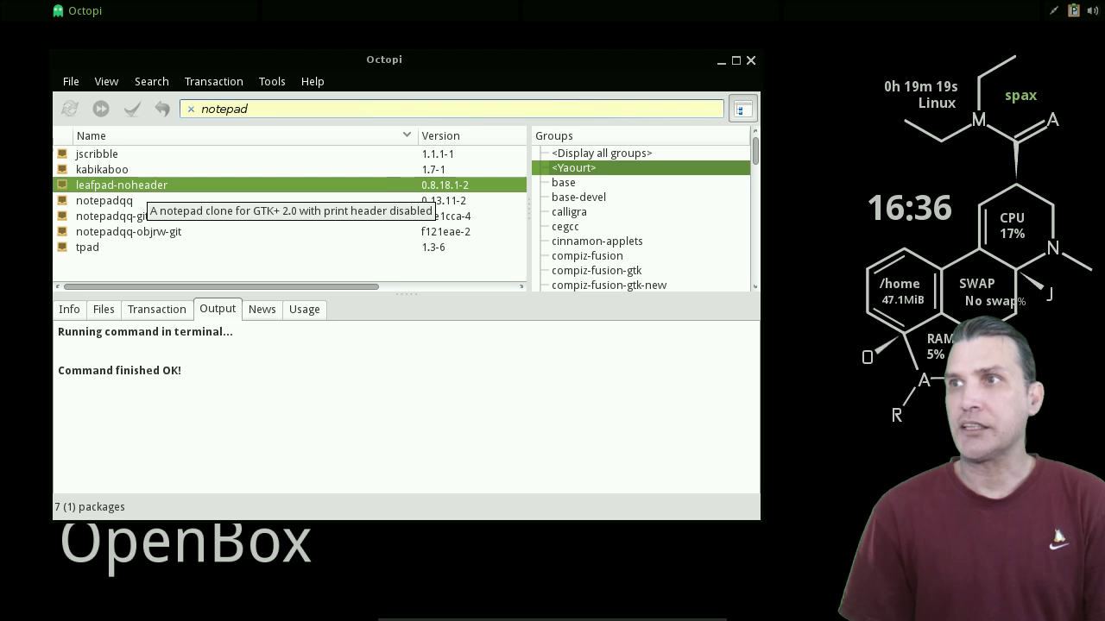
right_click(126, 187)
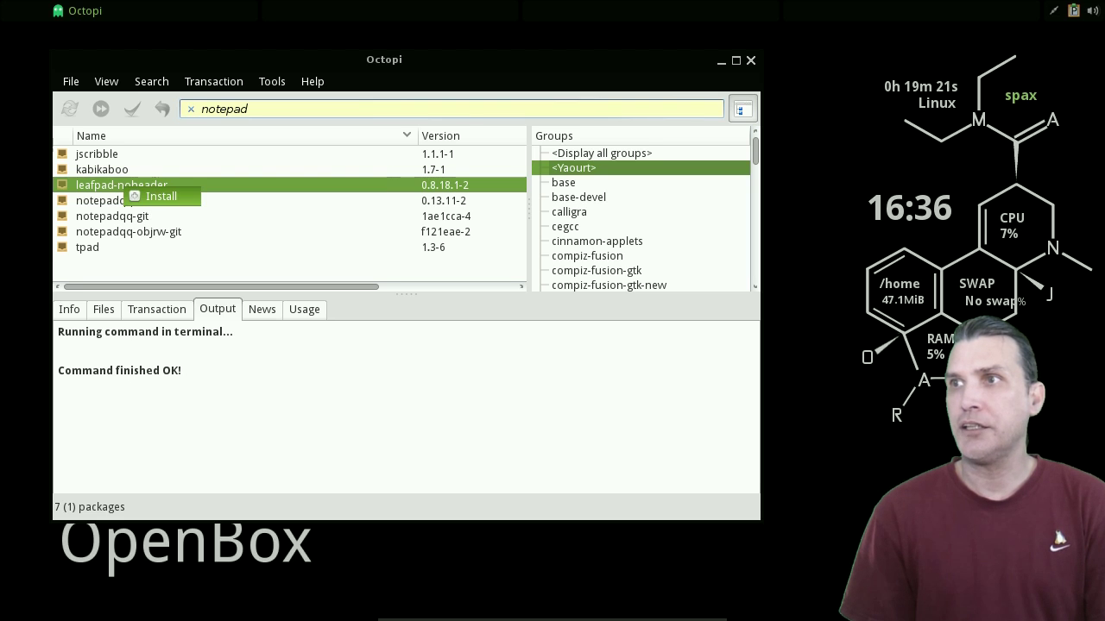
- Install leafpad-noheader, answering 'n' to the PKGBUILD and leafpad.install edit prompts
click(161, 196)
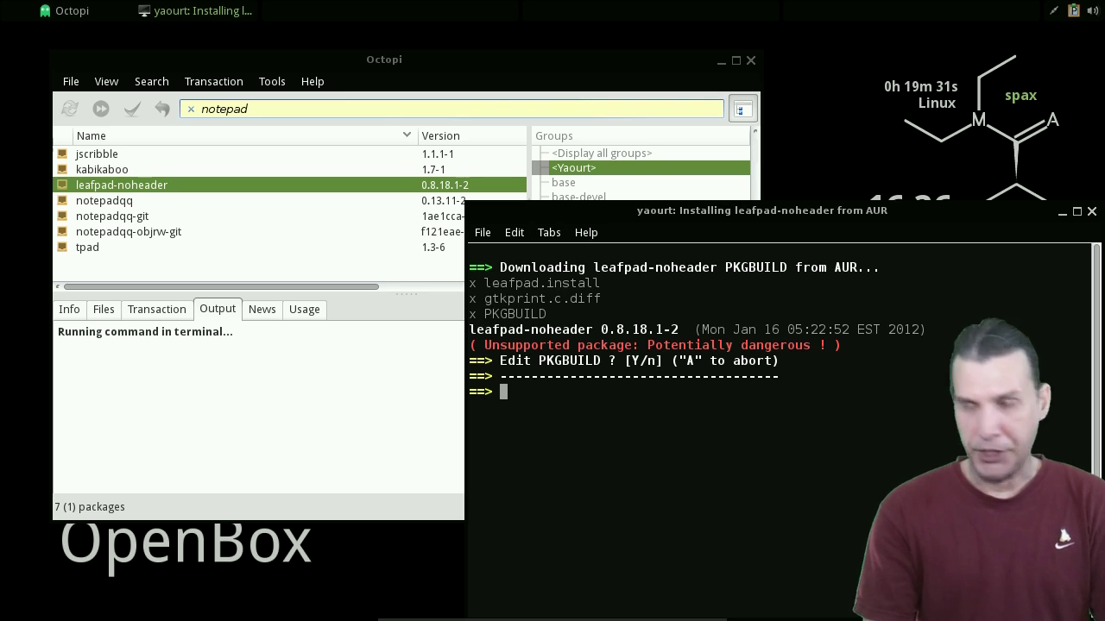
text(n)
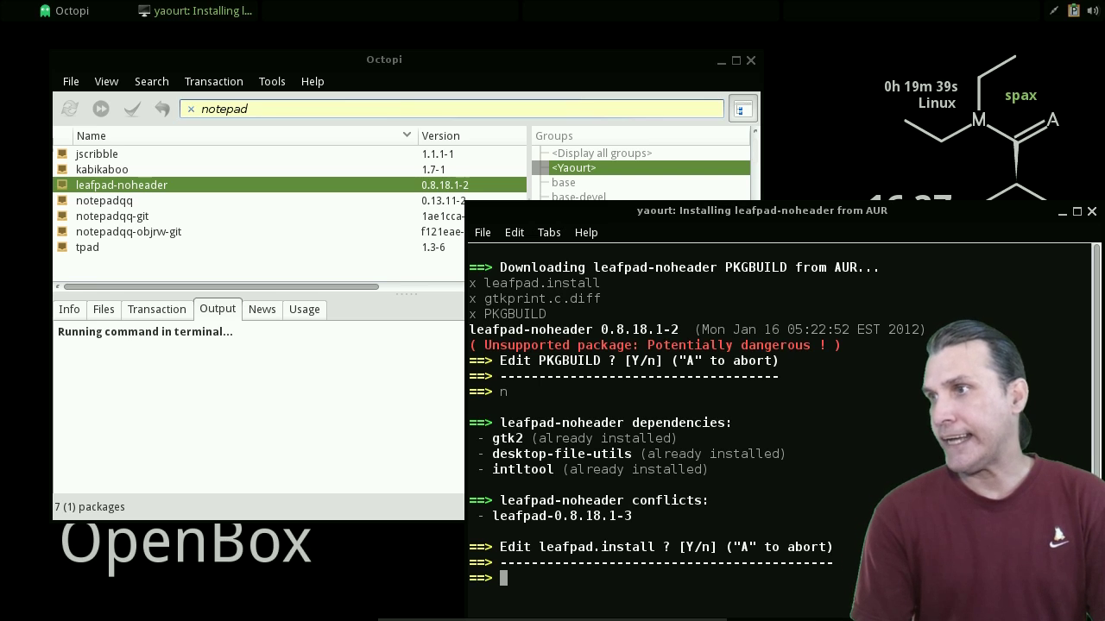
text(n)
key(Return)
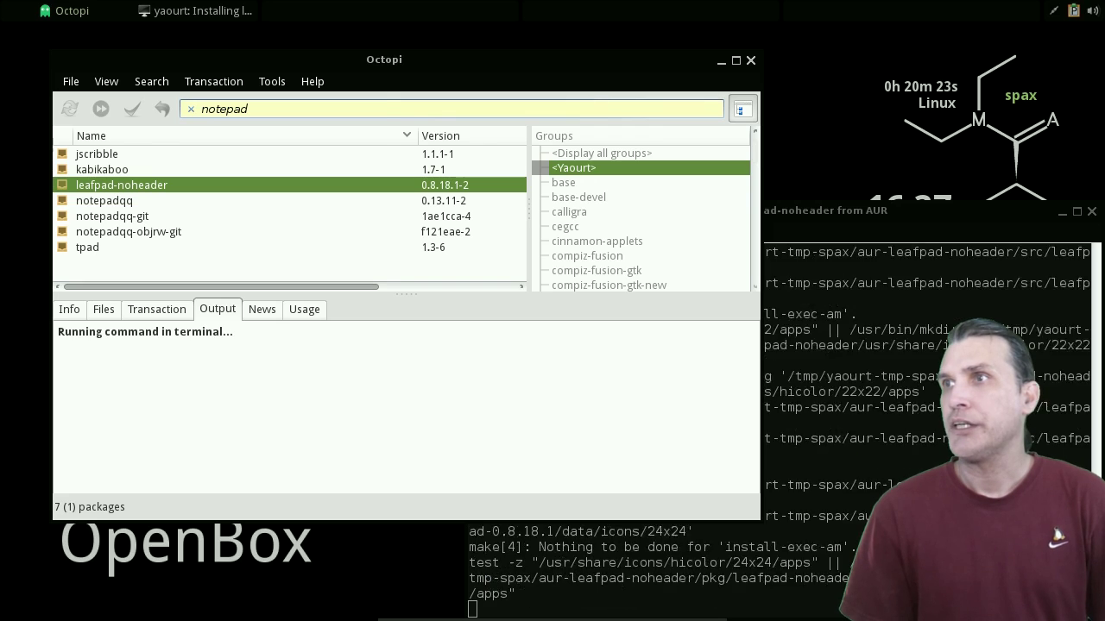
- Browse Octopi's Help and Tools menus while the build runs, then return to the terminal
key(alt+h)
key(Down)
key(Down)
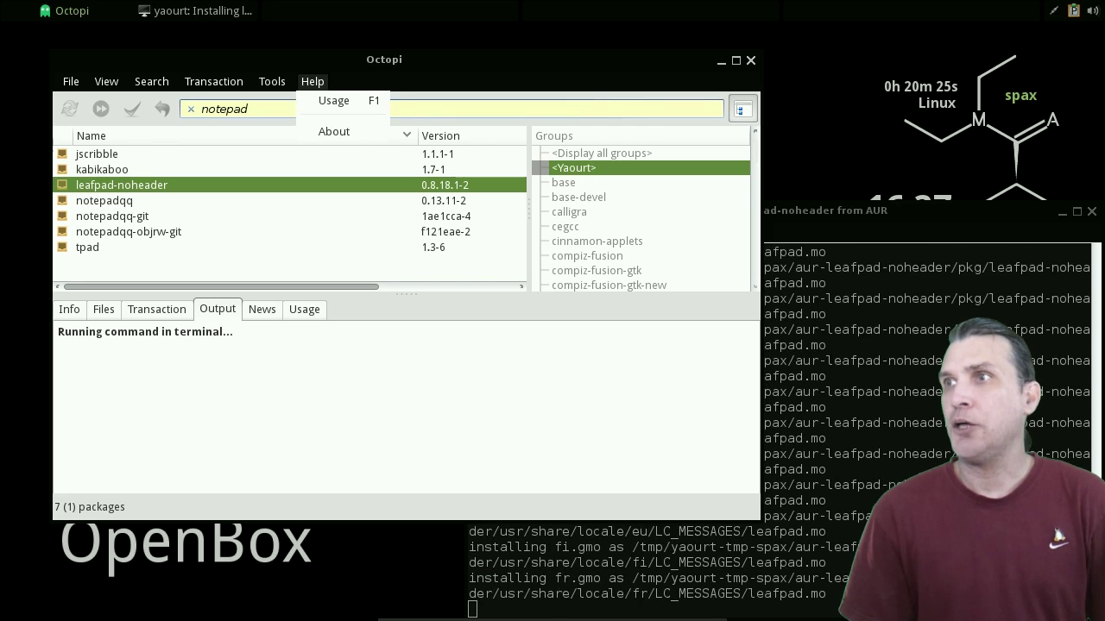
key(Escape)
key(Left)
key(Escape)
key(alt+t)
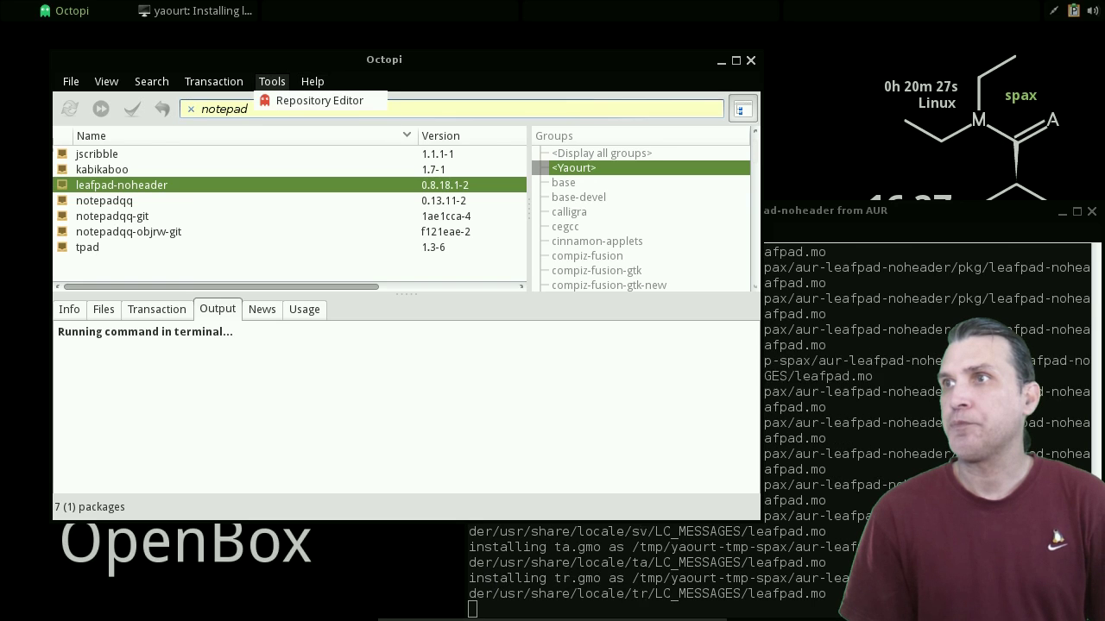
key(Down)
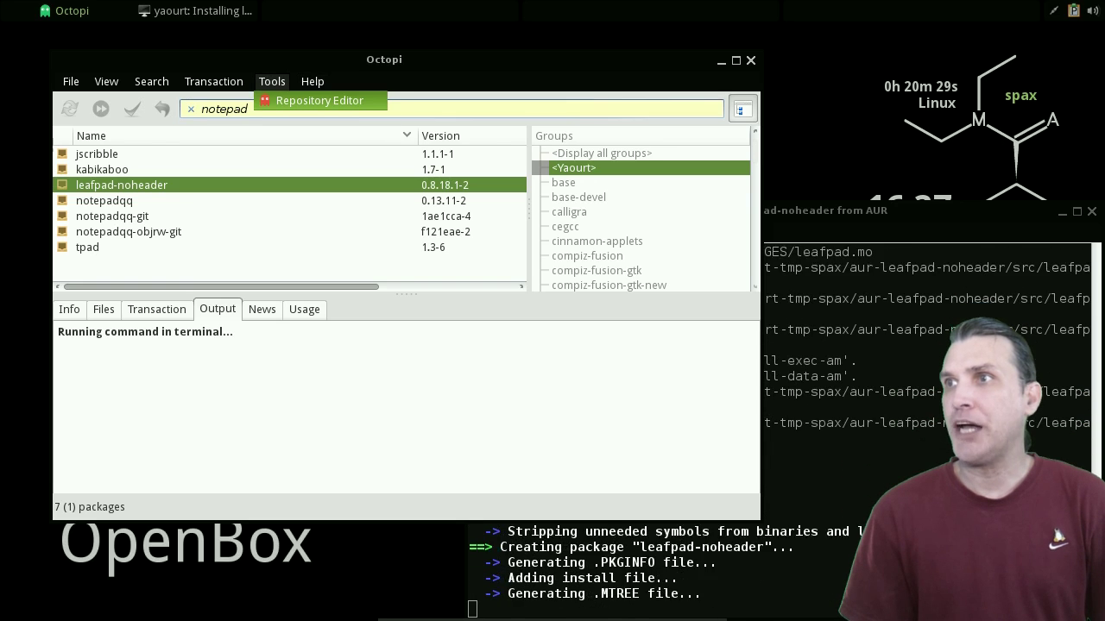
key(Escape)
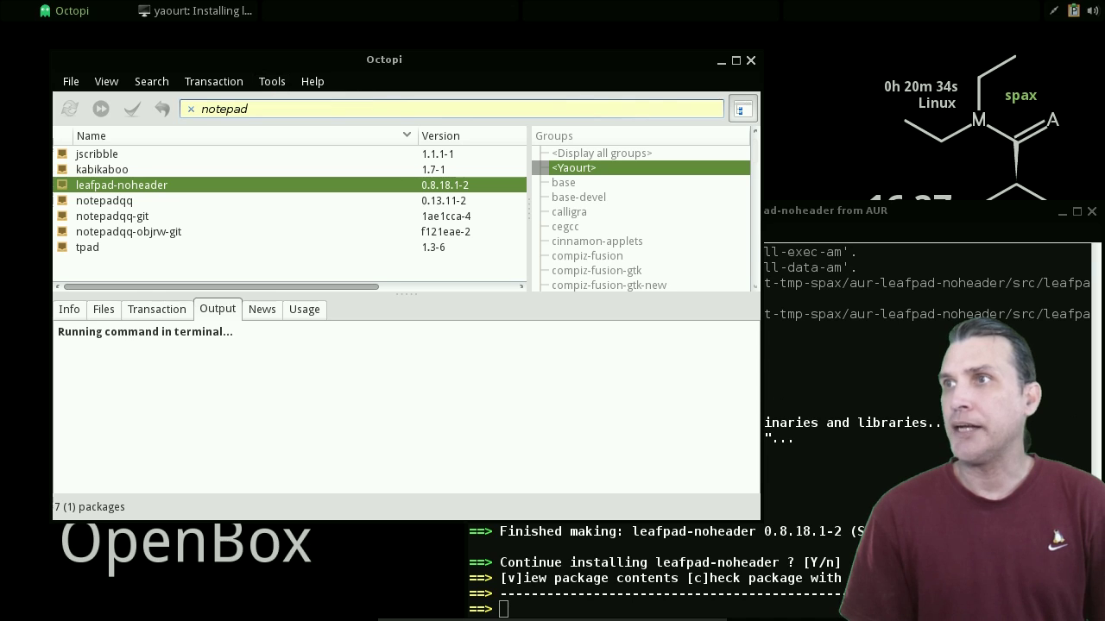
key(alt+Tab)
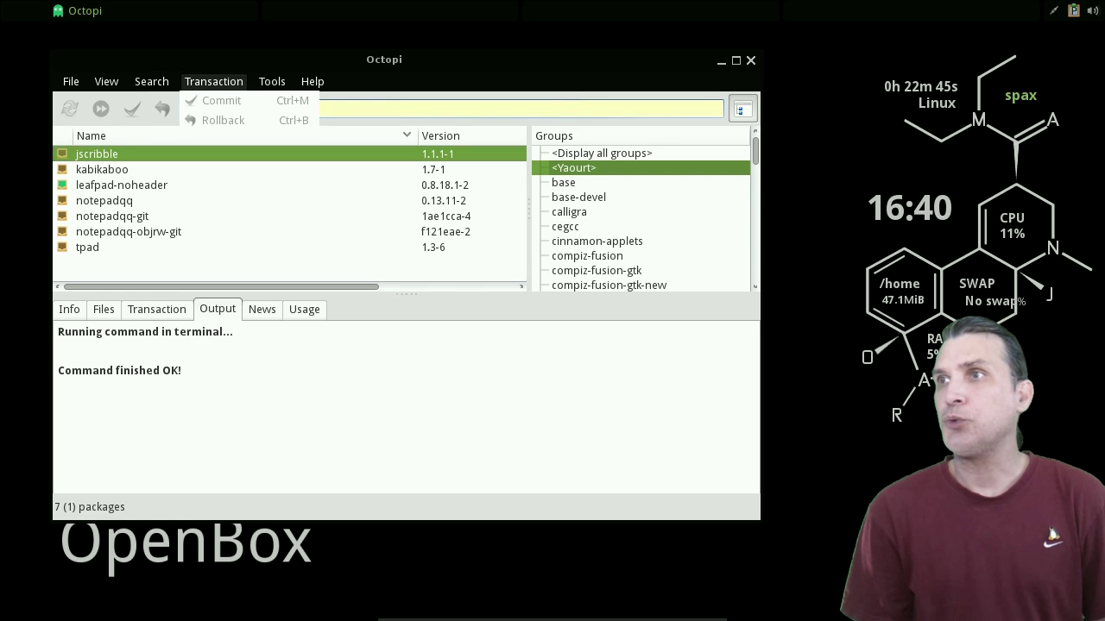
- Look through Octopi's Search, View and File menus and choose Exit
key(Left)
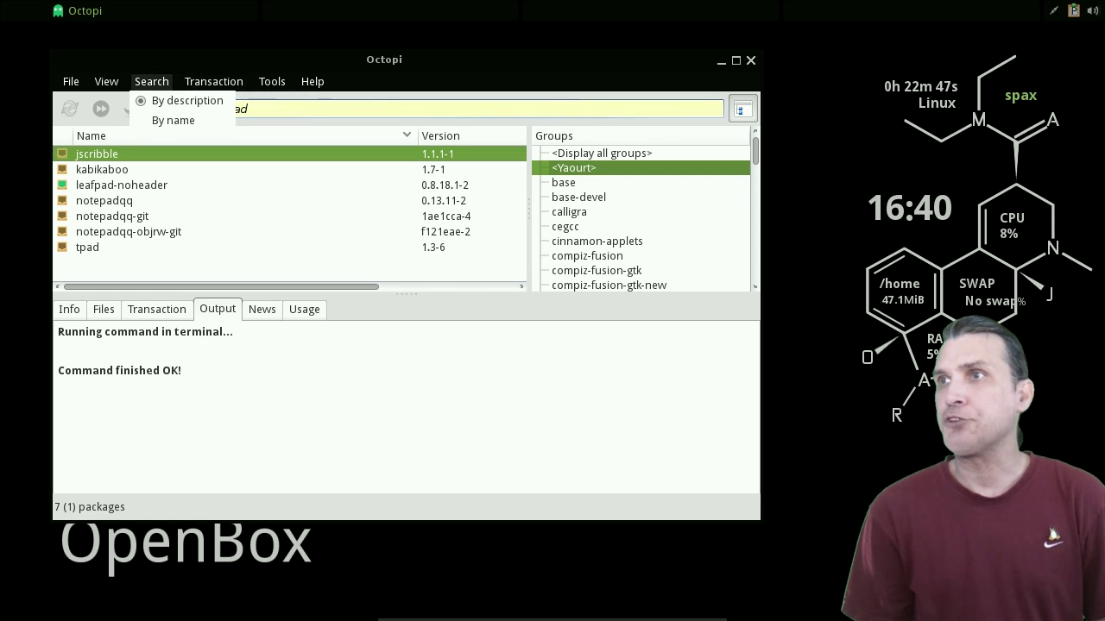
key(Left)
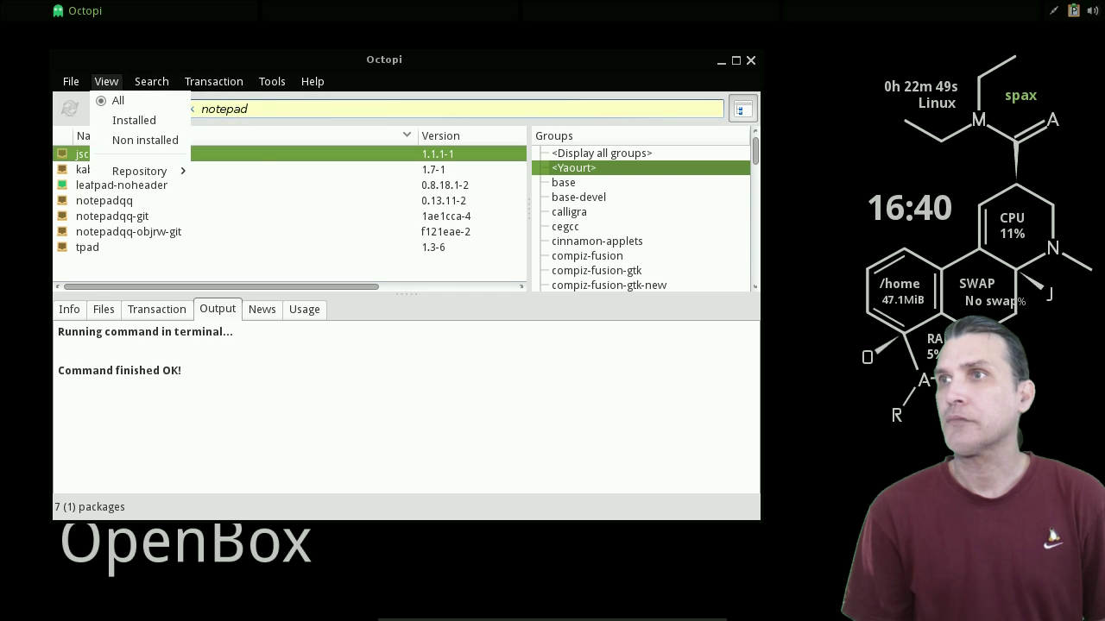
key(Left)
key(Down)
key(Up)
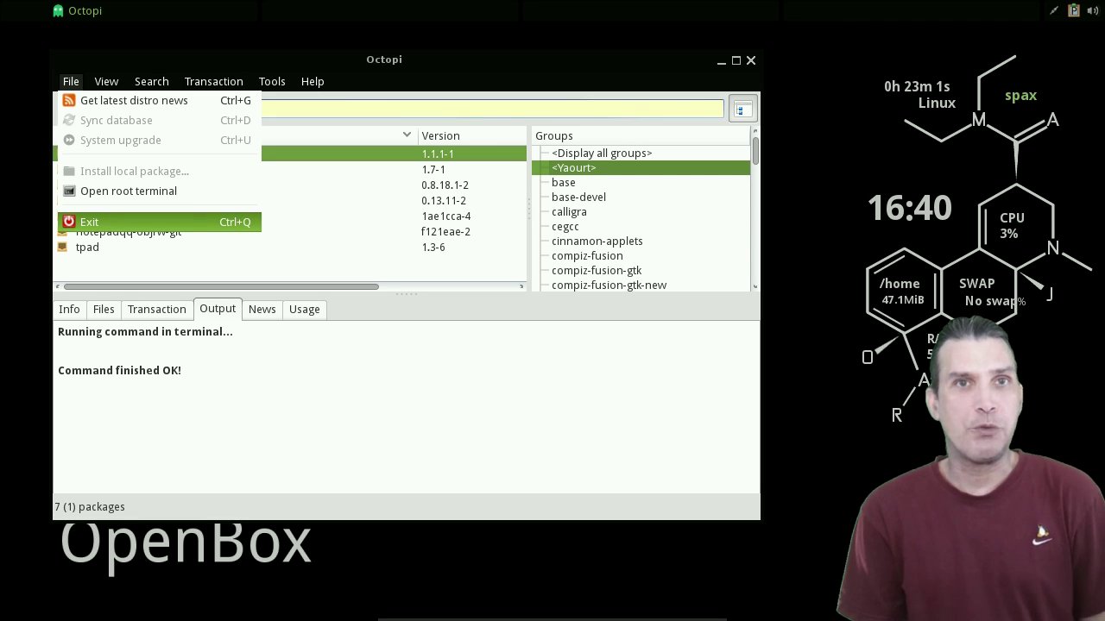
key(Up)
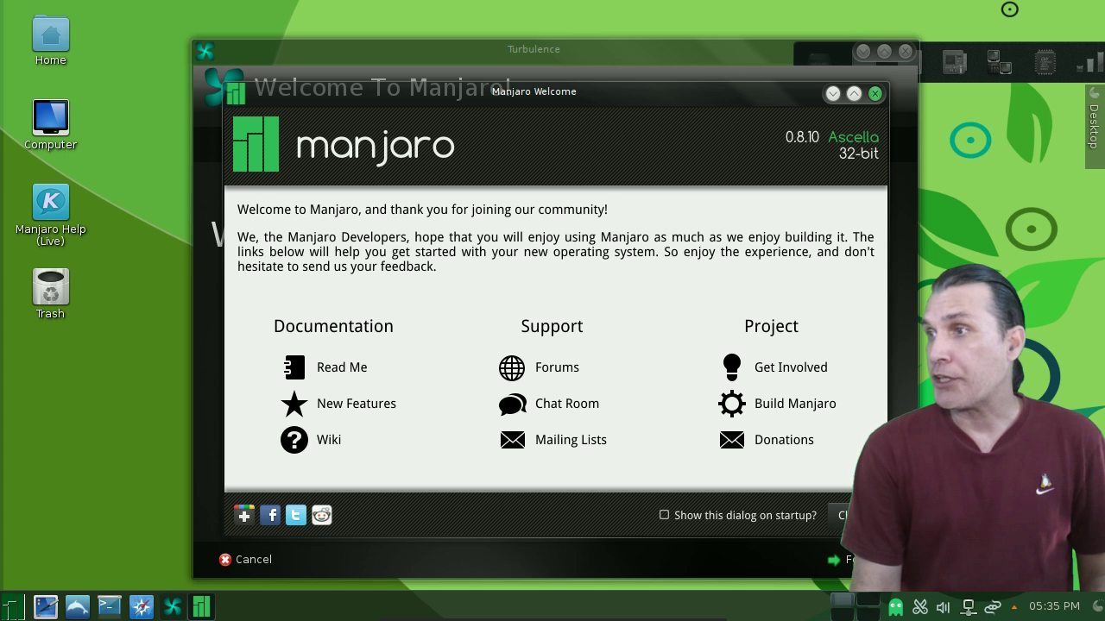
- Dismiss Manjaro Welcome, accept Turbulence's defaults through Wallpapers, apply them, and close the Congratulations window
key(Escape)
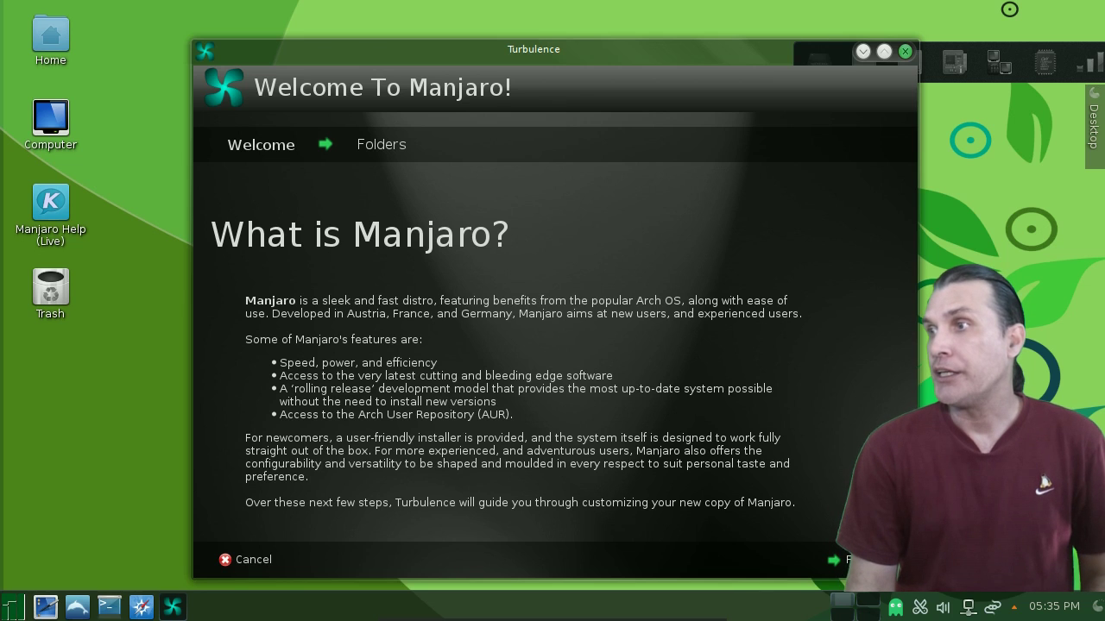
key(Return)
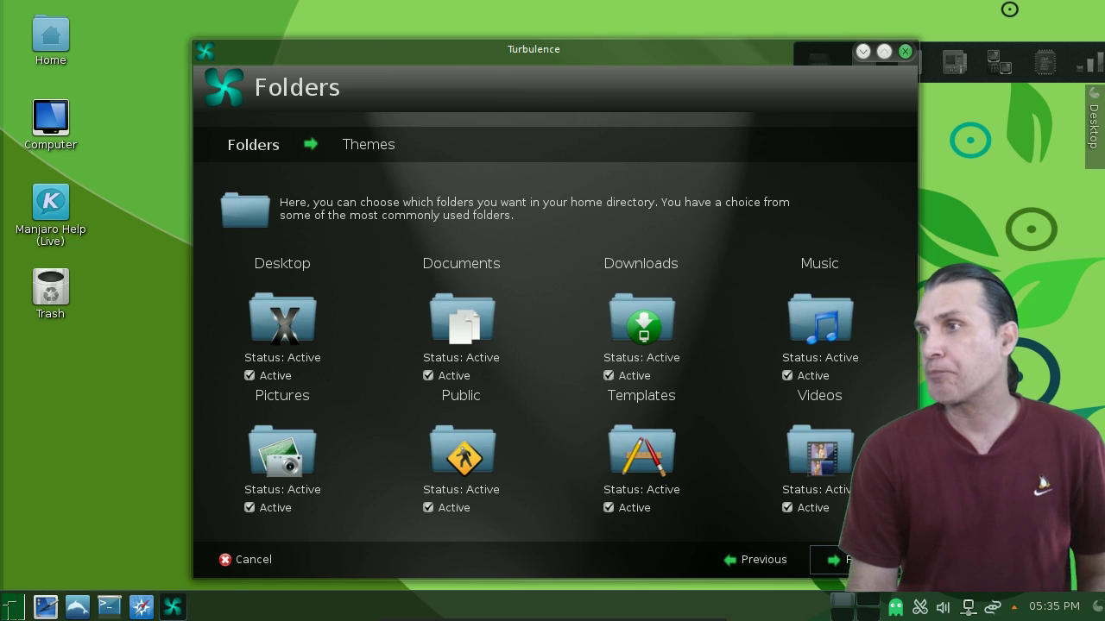
key(Return)
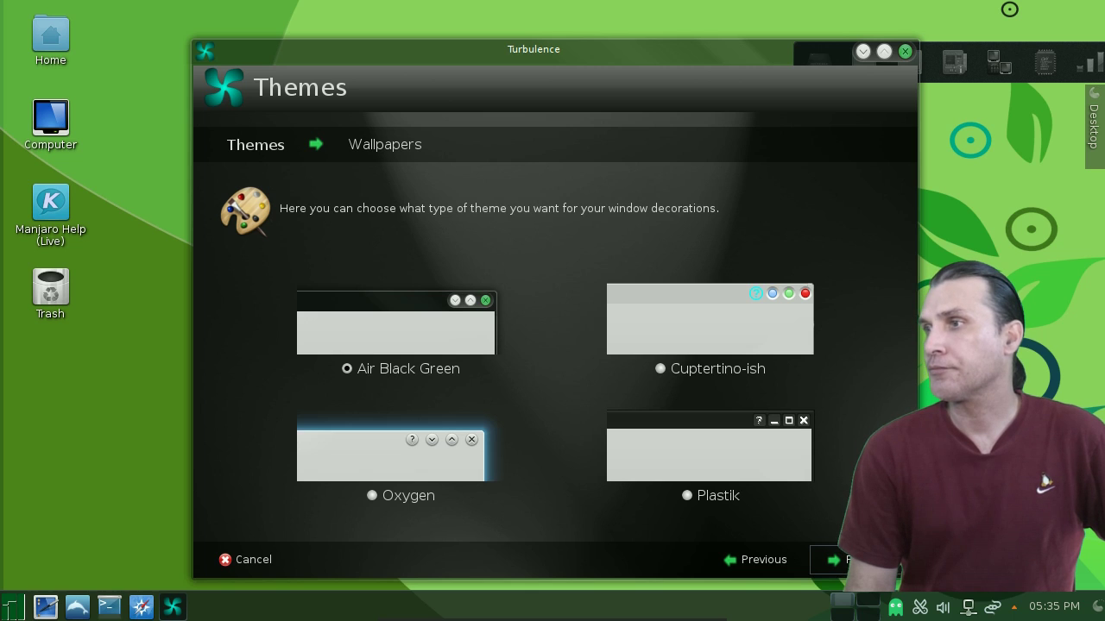
click(850, 559)
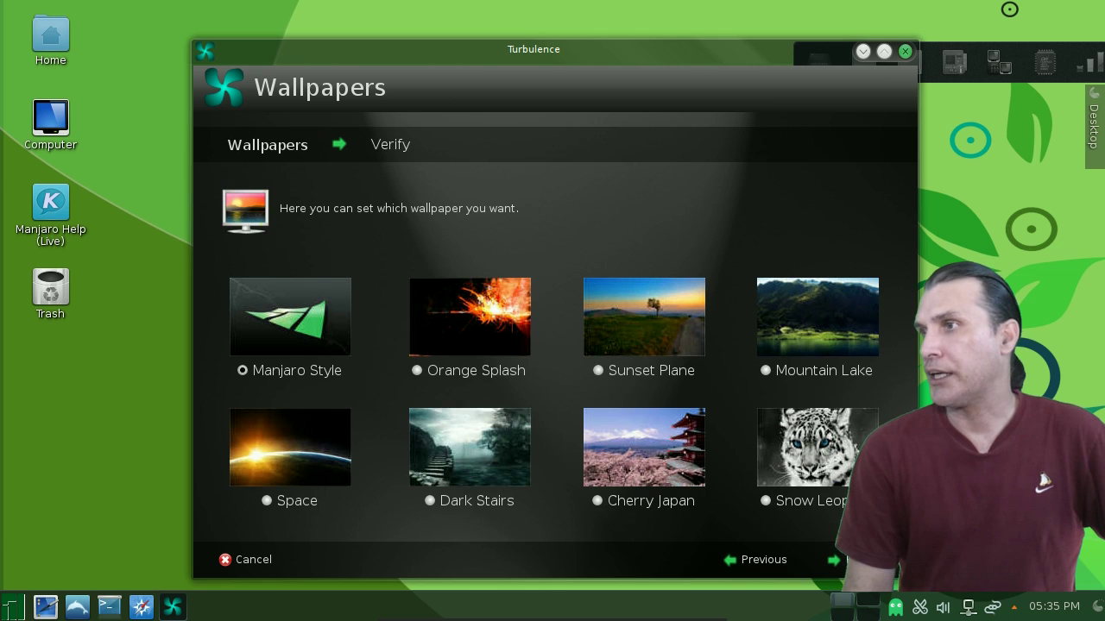
key(Return)
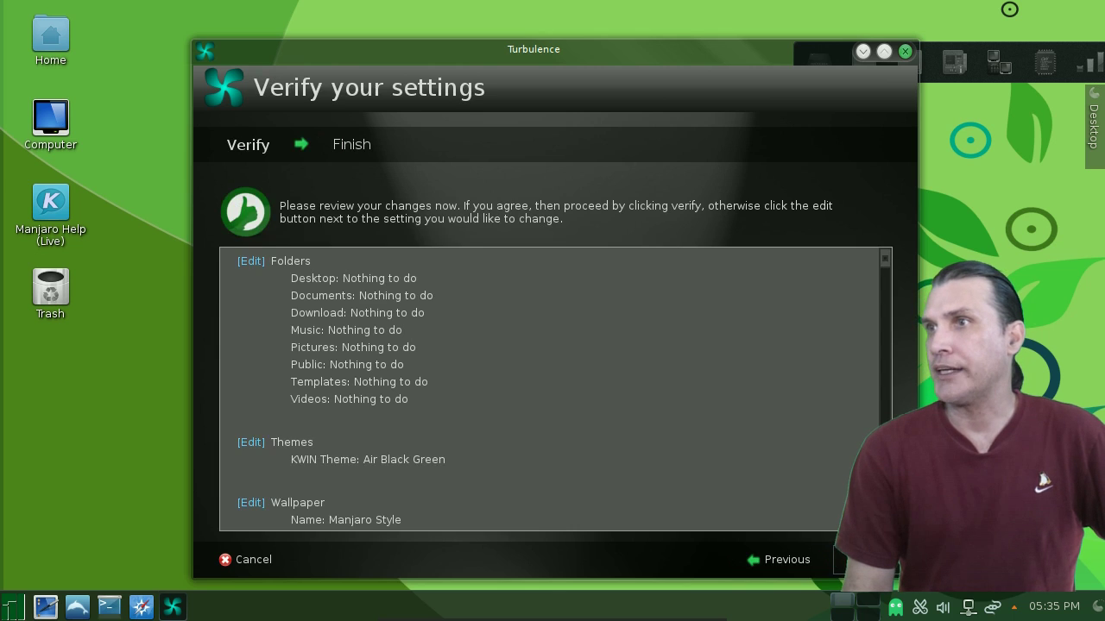
key(Return)
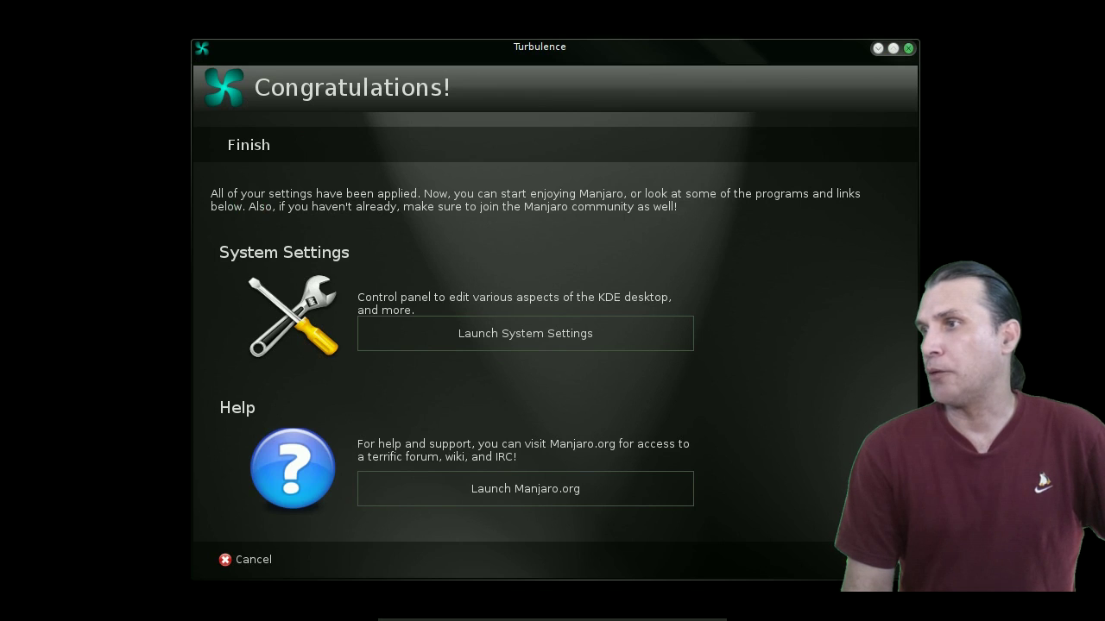
key(Return)
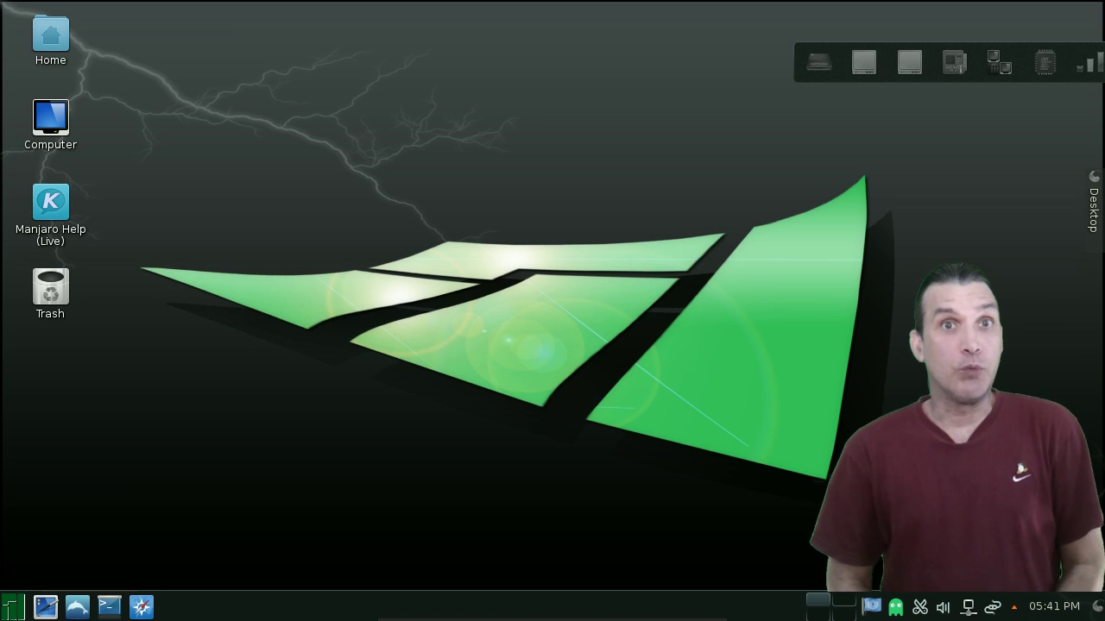
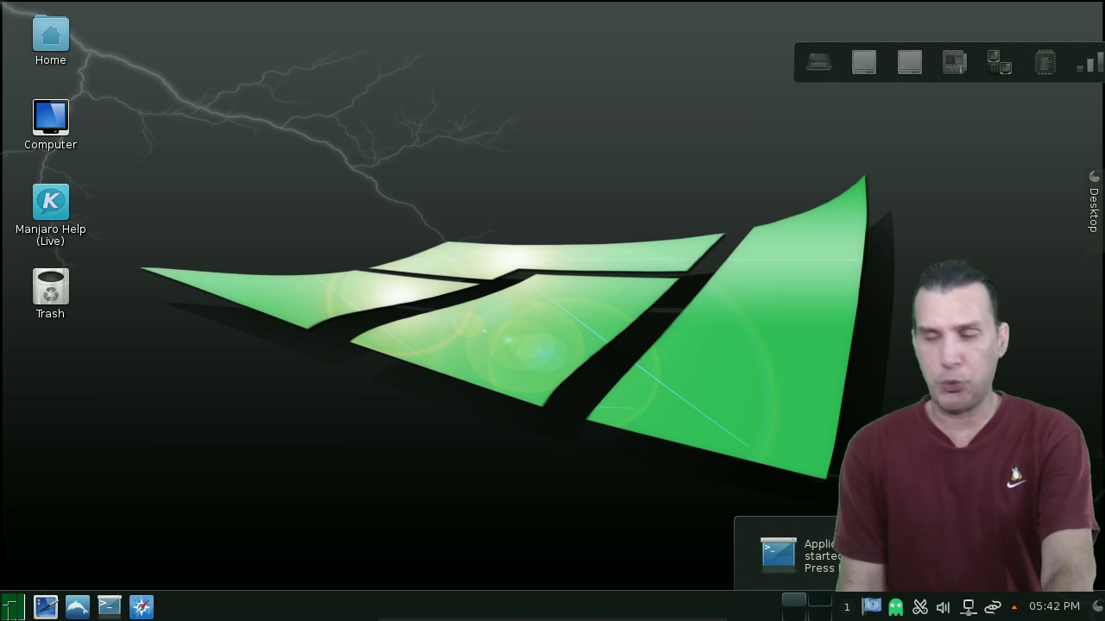
- Toggle the drop-down terminal, then open Dolphin, move its window and close it
key(F12)
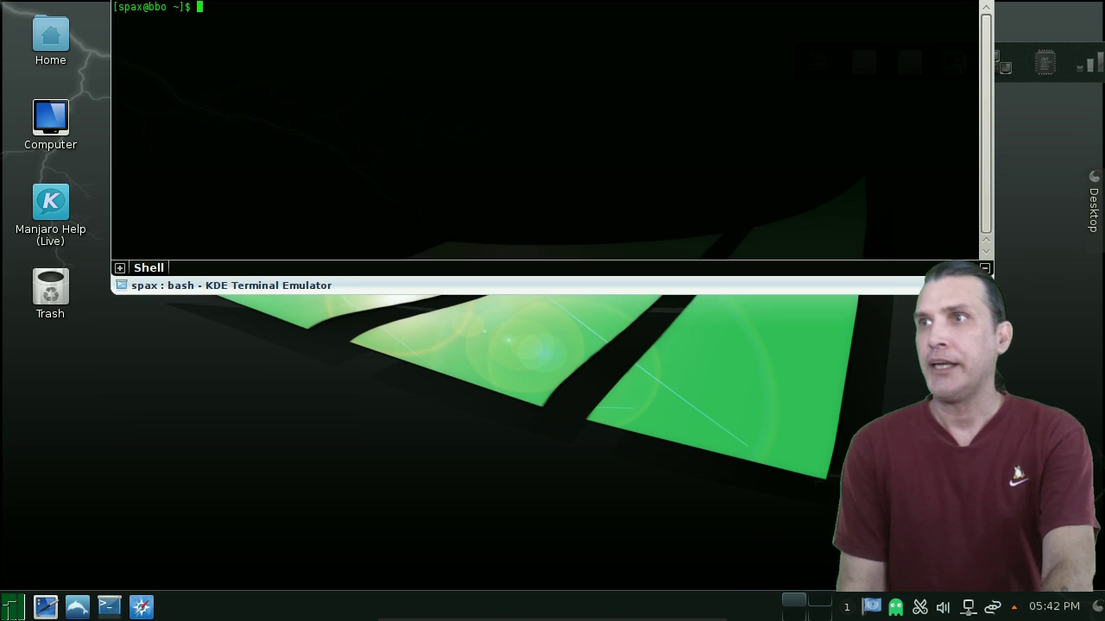
key(F12)
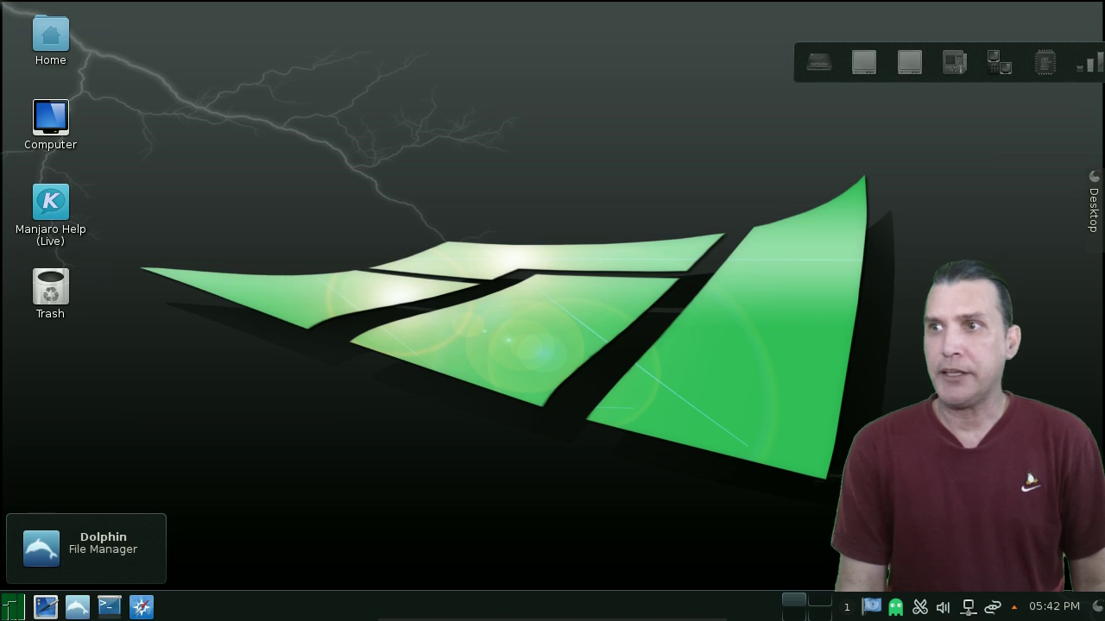
click(77, 608)
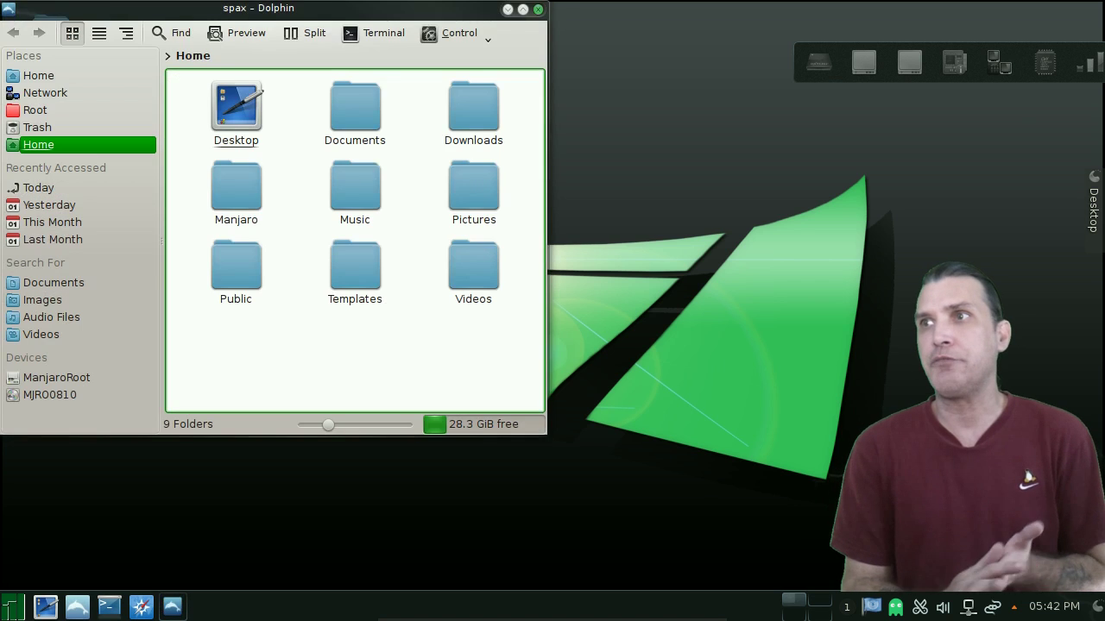
mouse_move(172, 607)
drag(259, 9, 351, 39)
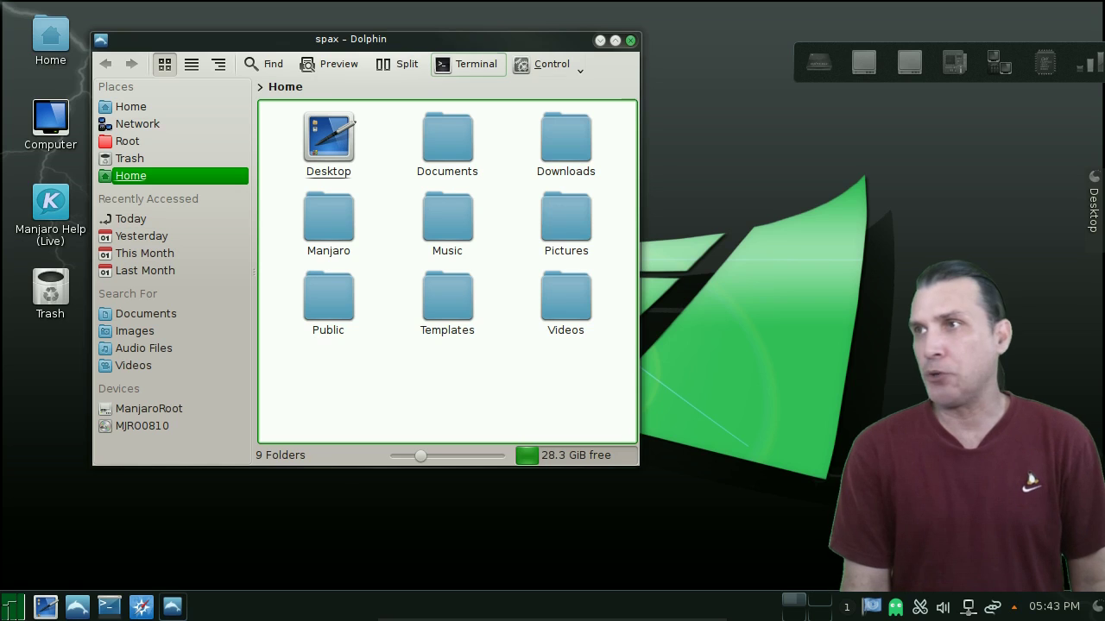
key(alt+F4)
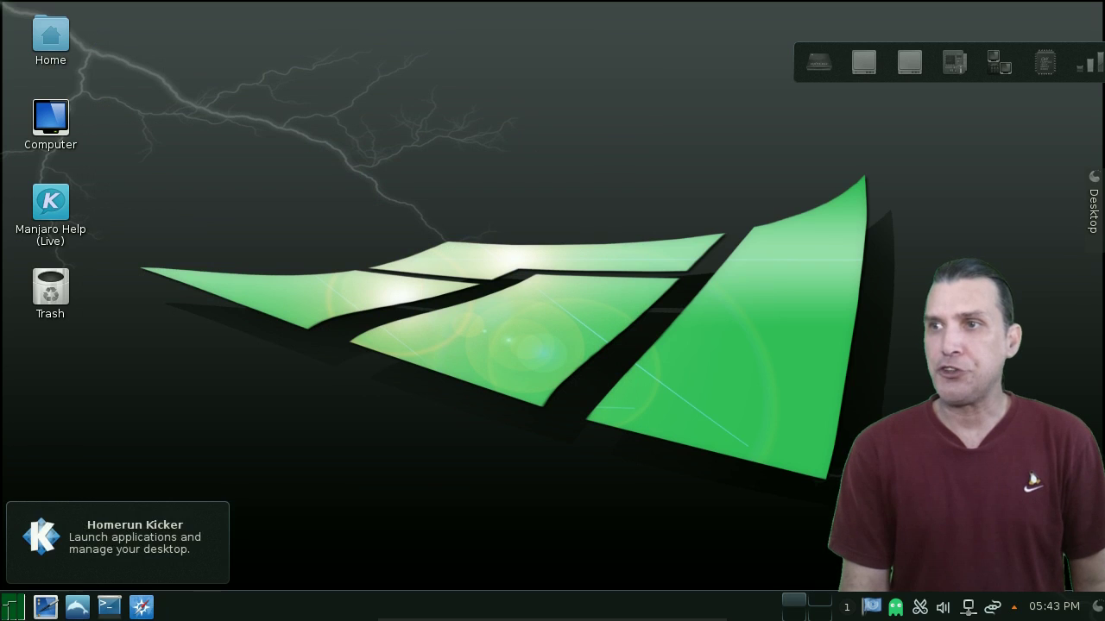
- From the Kicker menu's Recent Applications, launch System Settings after dismissing the launcher options list
click(12, 607)
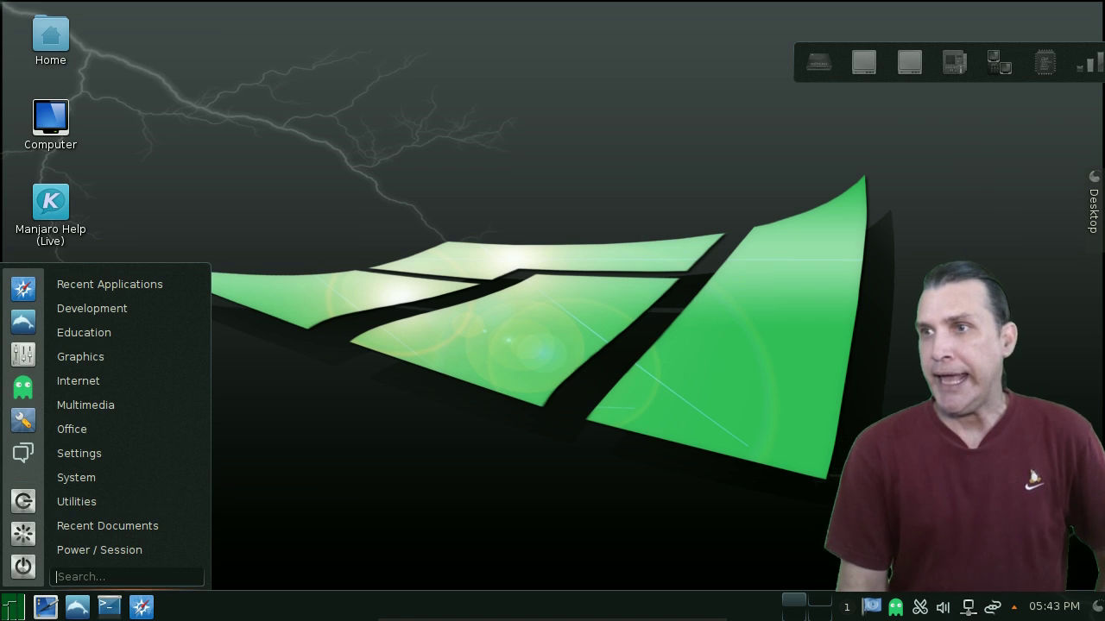
right_click(12, 607)
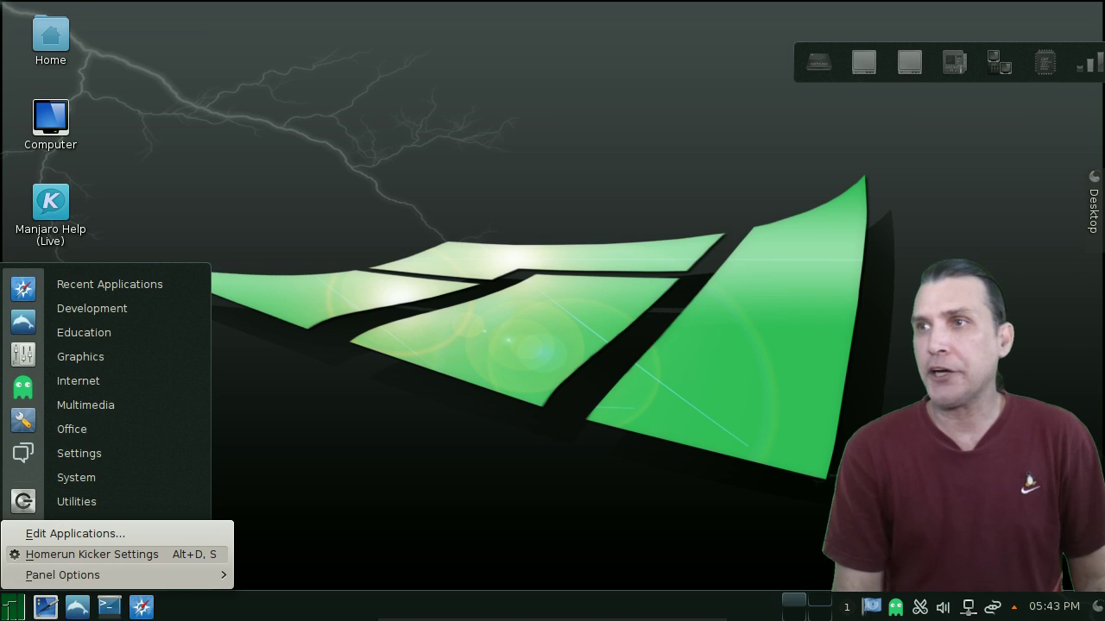
key(Escape)
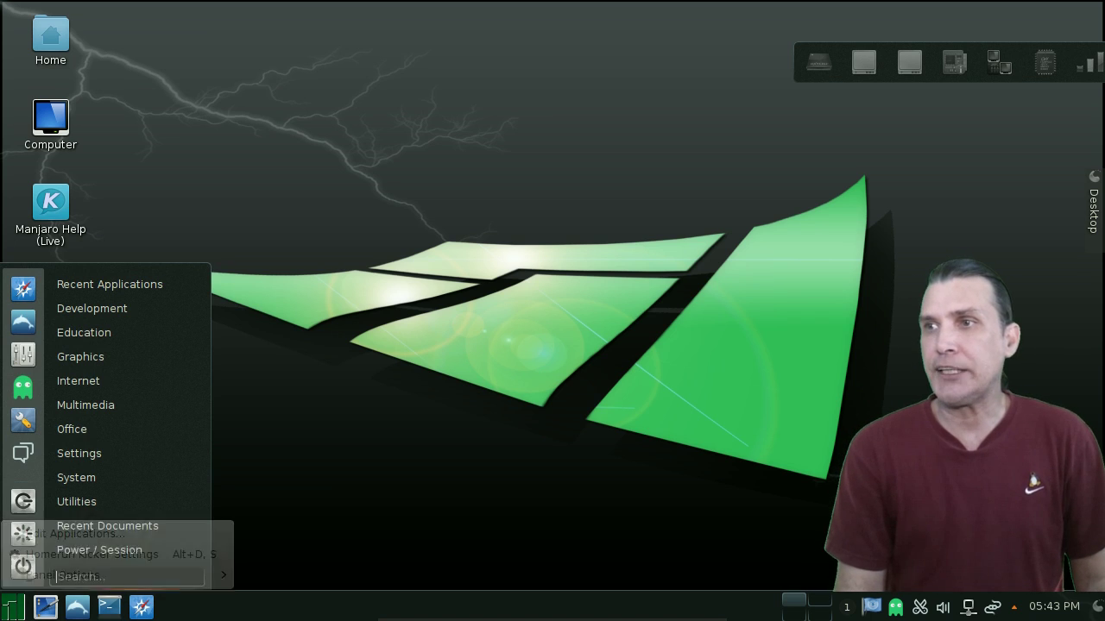
mouse_move(121, 356)
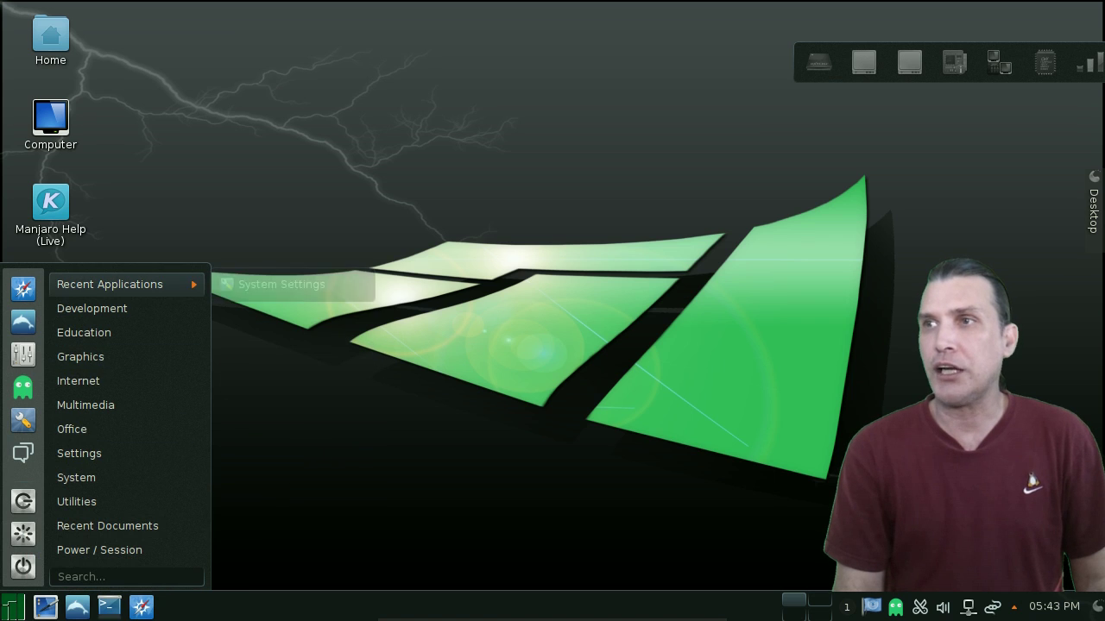
mouse_move(109, 284)
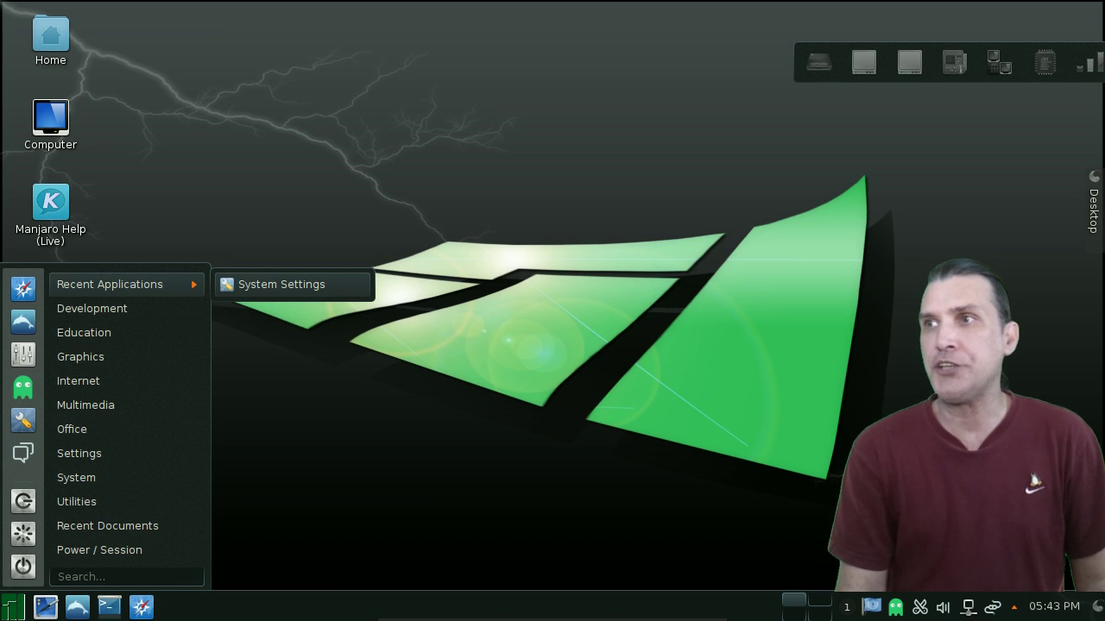
click(279, 291)
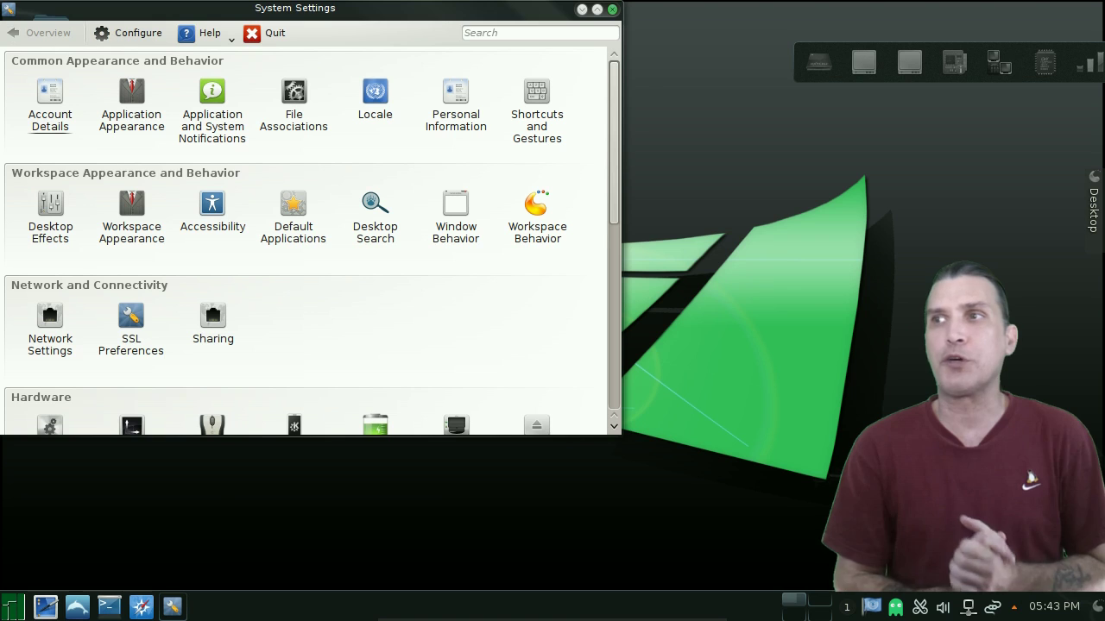
- Scroll System Settings from Common Appearance to Lost and Found, then show the menu's Graphics apps
scroll(312, 241, down, 1)
scroll(294, 302, down, 8)
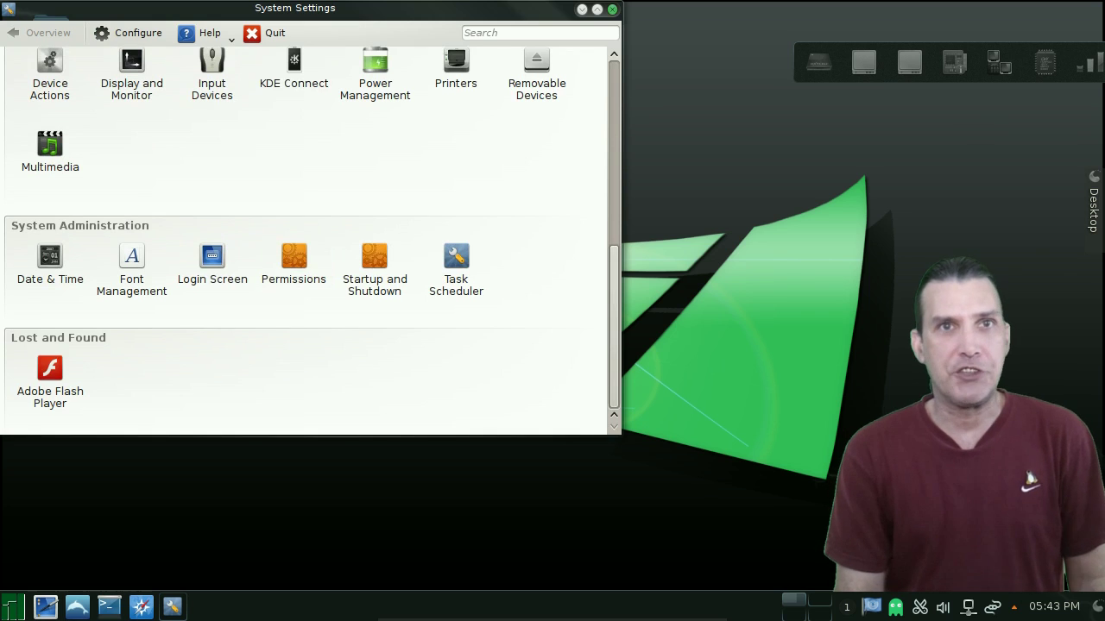
scroll(375, 268, up, 9)
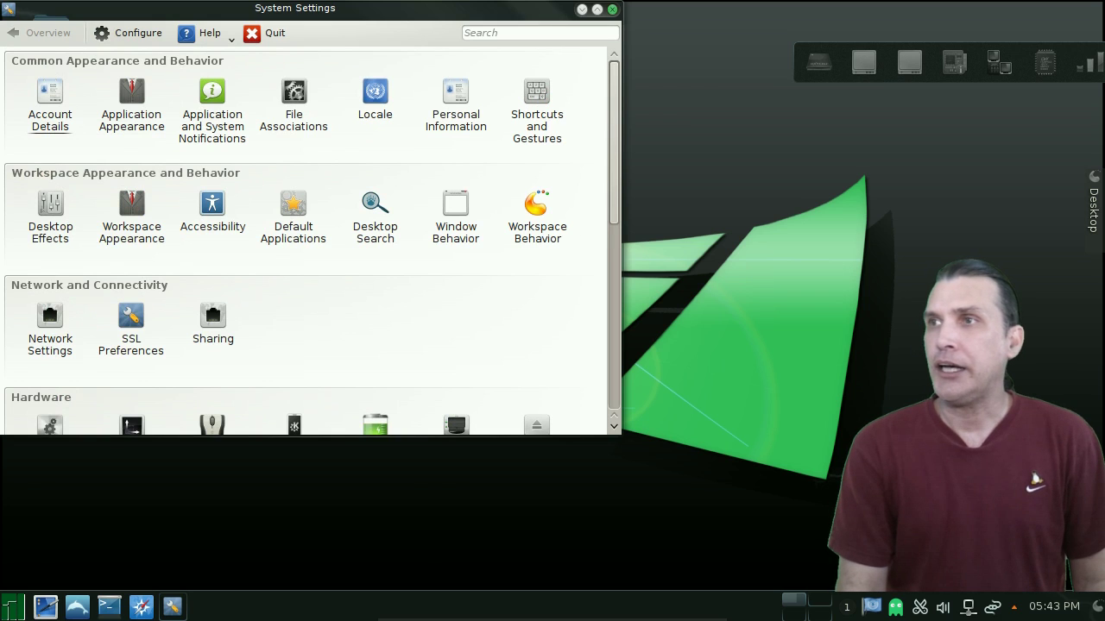
scroll(536, 216, down, 1)
scroll(537, 216, down, 5)
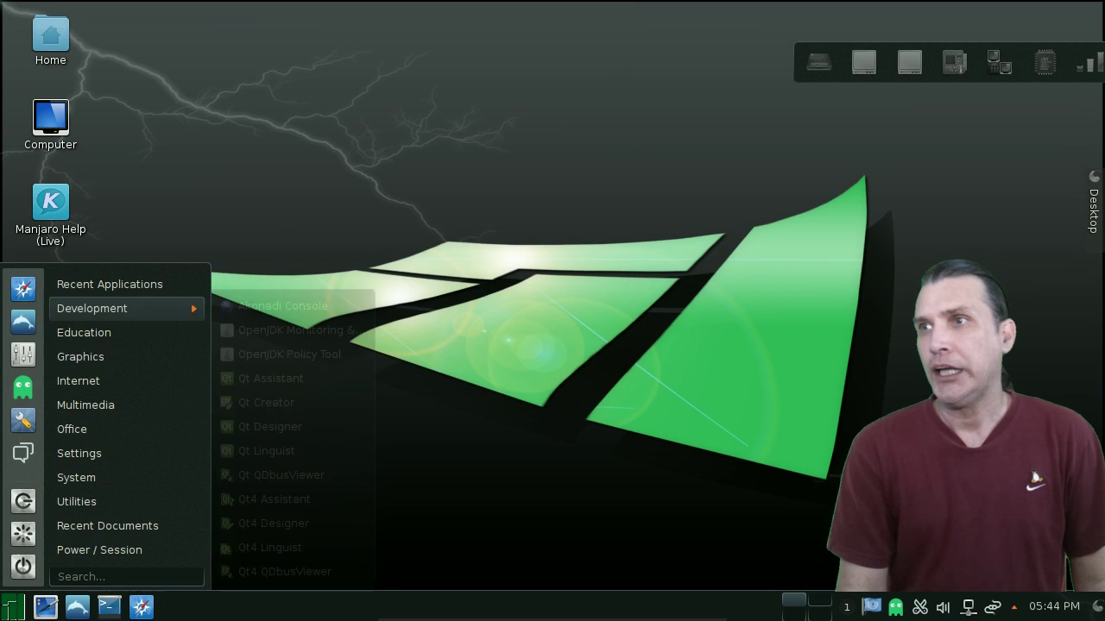
mouse_move(112, 356)
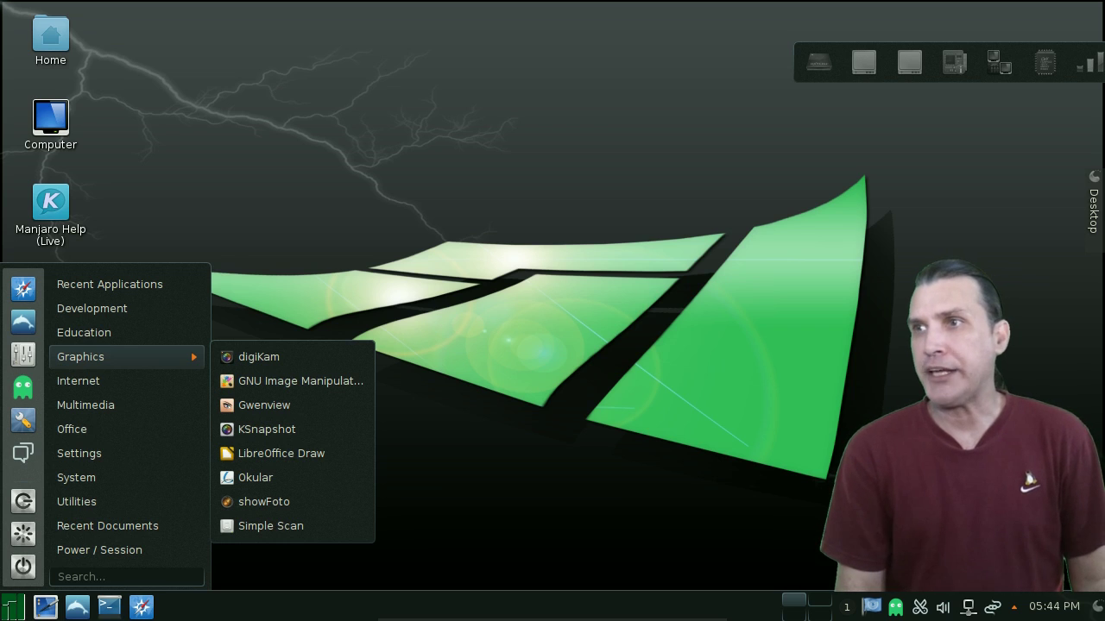
- Step through the Kicker categories to show the Internet and then Multimedia applications
key(Left)
key(Down)
key(Right)
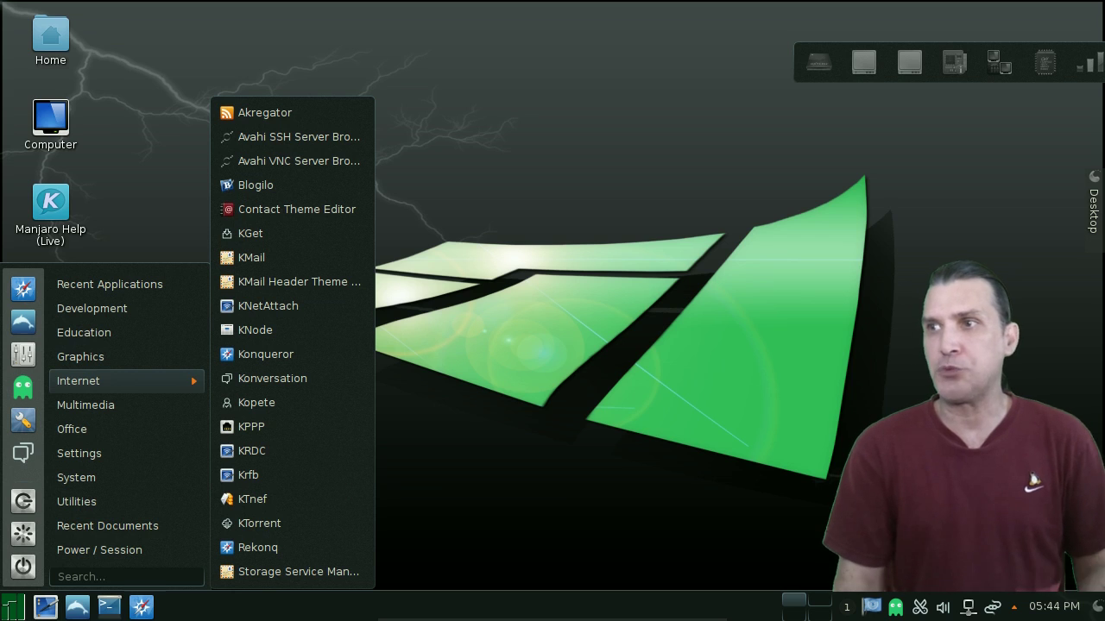
key(Left)
key(Down)
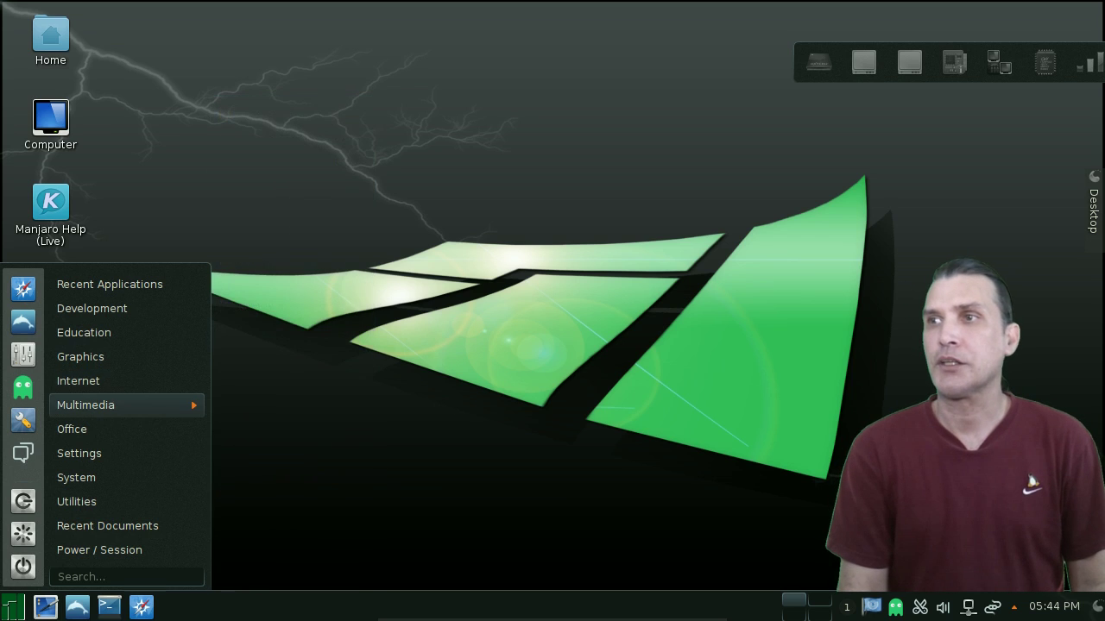
key(Right)
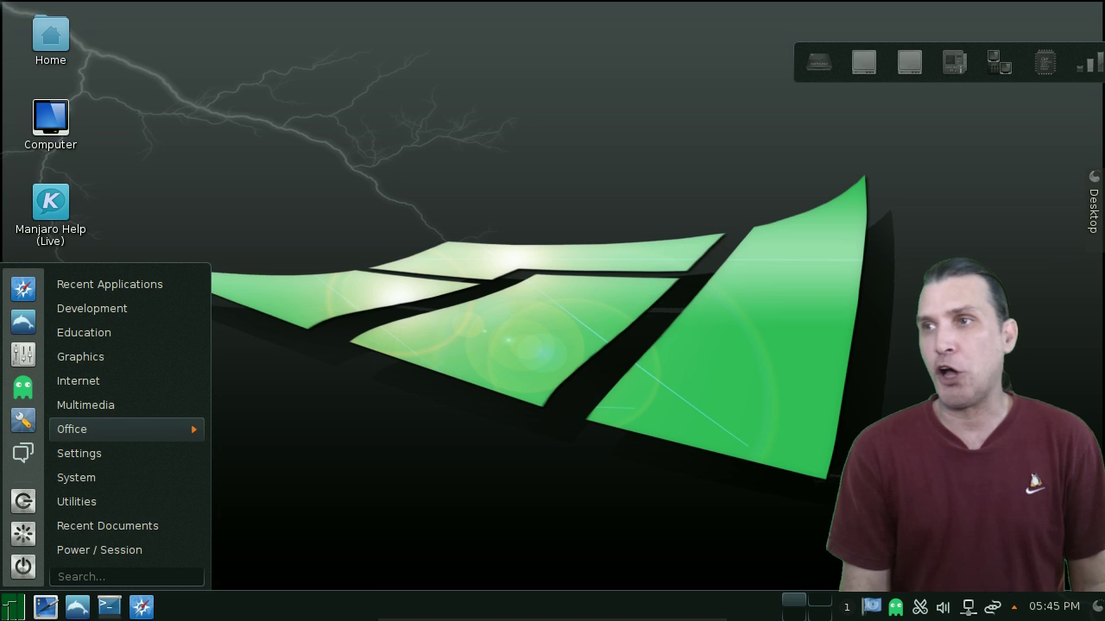
- Browse the Office and Settings applications and launch Manjaro Settings Manager
mouse_move(71, 429)
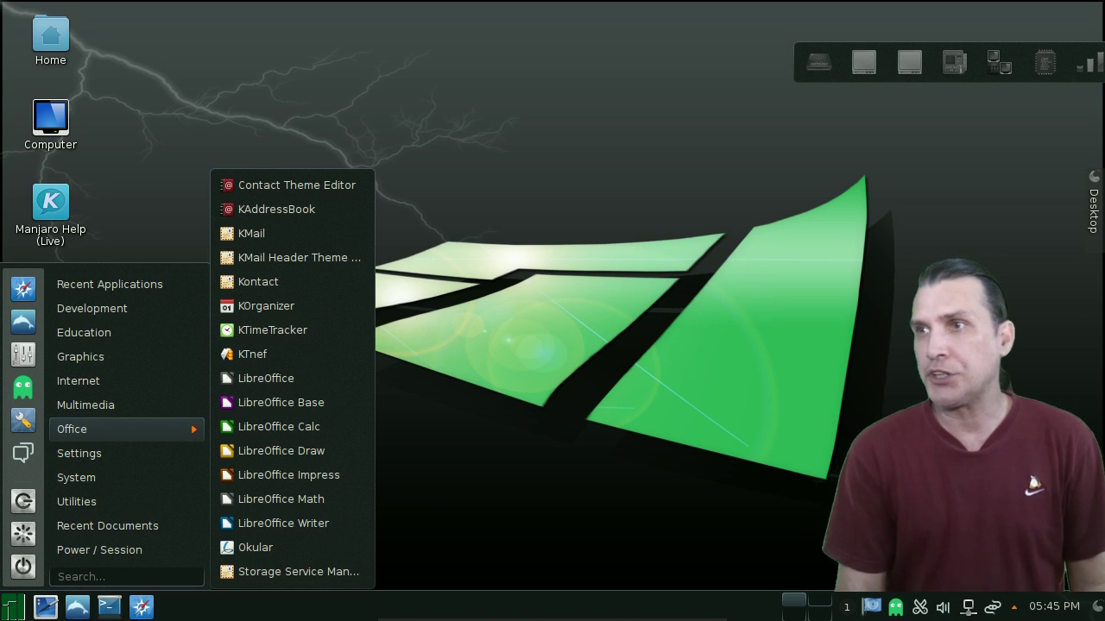
mouse_move(121, 453)
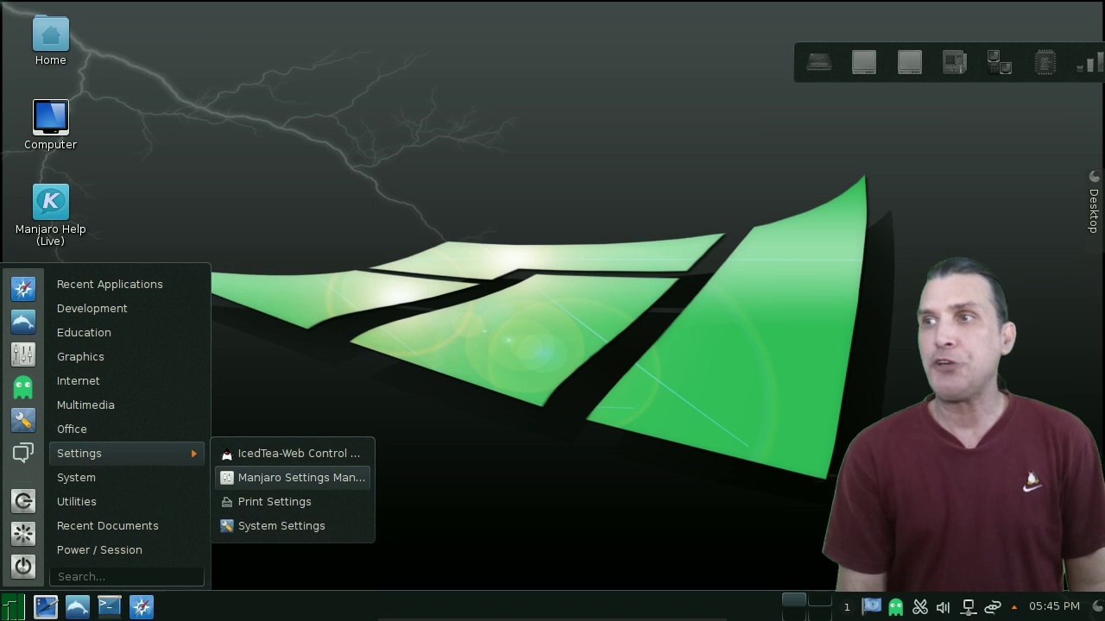
key(Return)
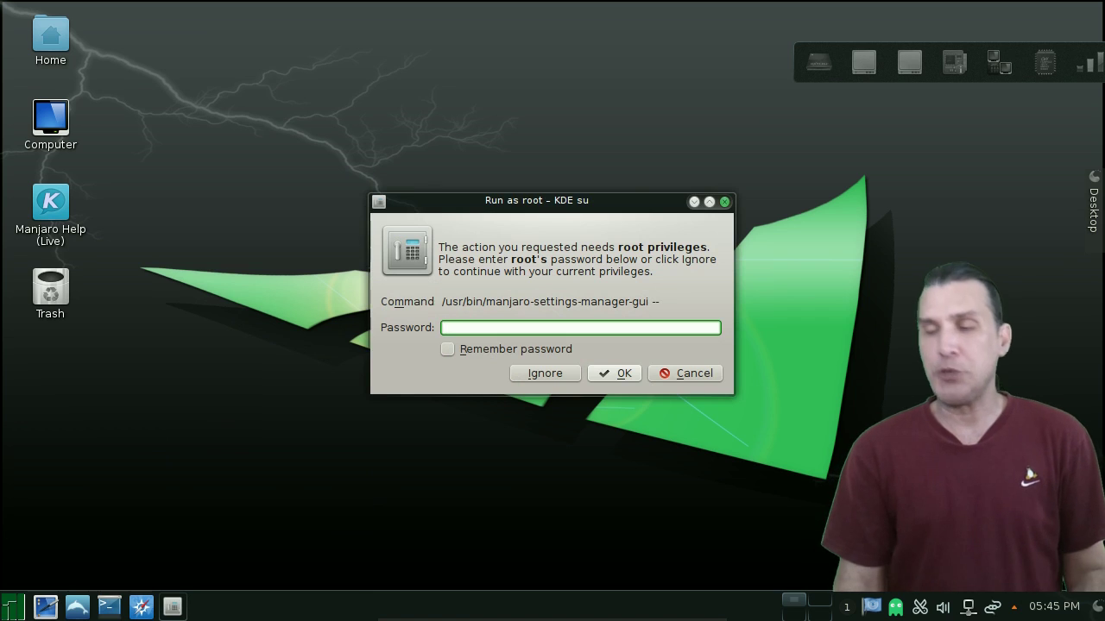
- Enter the root password, view Hardware Detection and User Accounts, then close Manjaro Settings Manager
text(man)
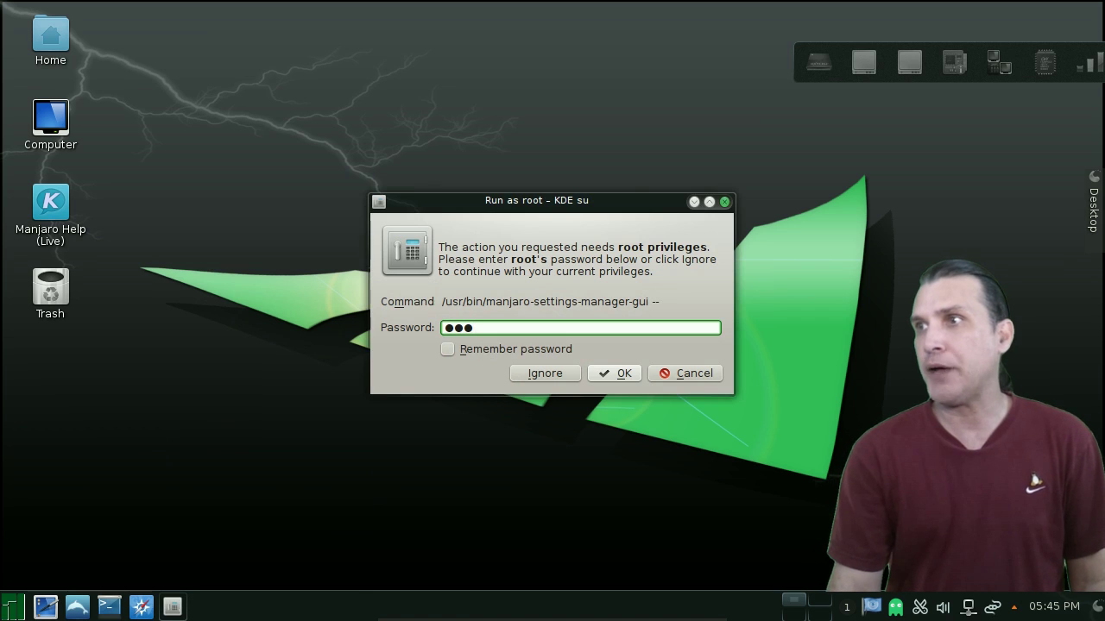
key(Return)
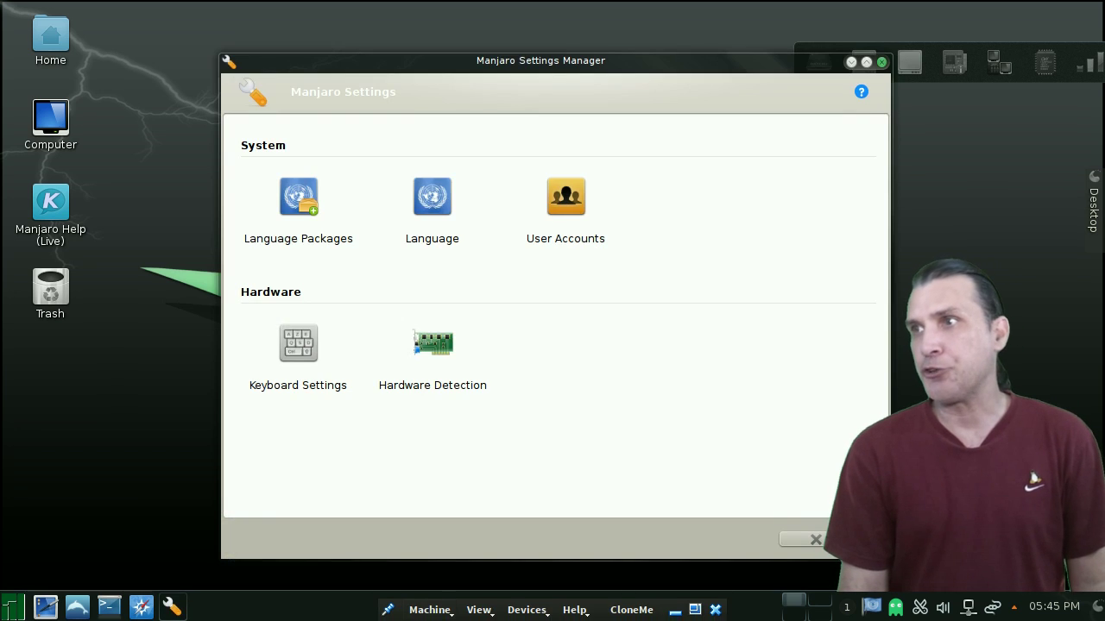
click(433, 362)
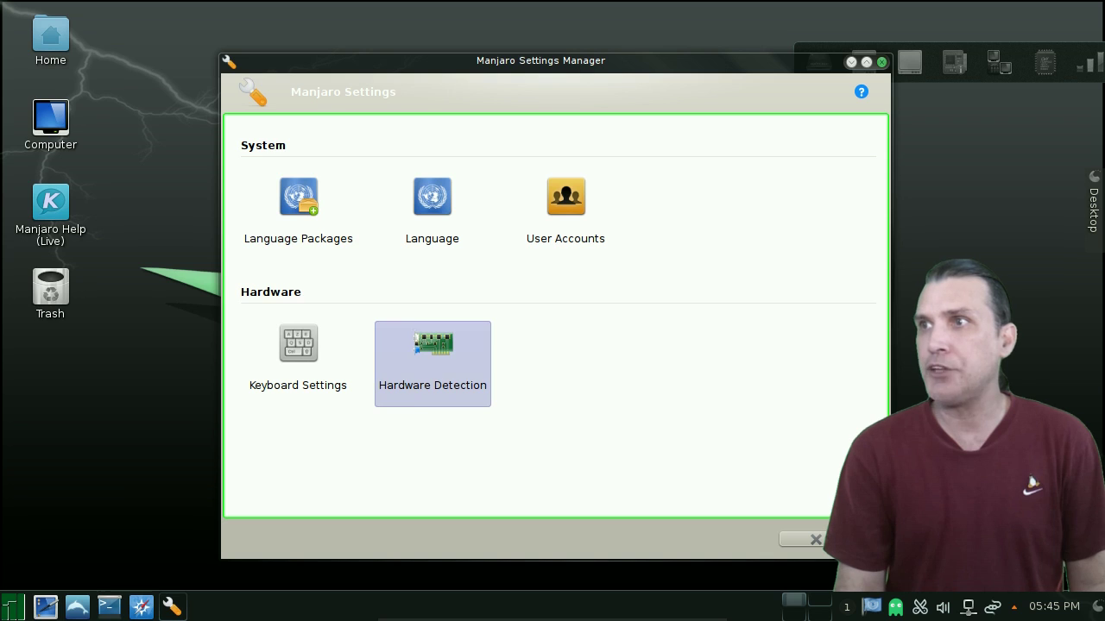
click(298, 217)
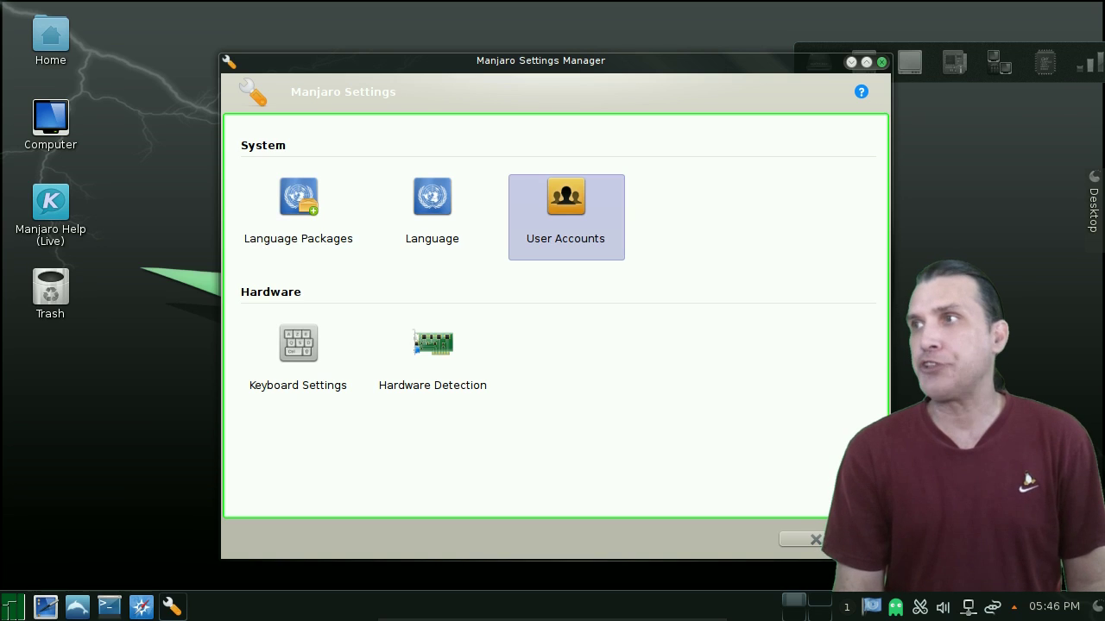
key(alt+F4)
- Browse the Settings and System menu categories and launch Add/Remove Software
key(super)
mouse_move(79, 453)
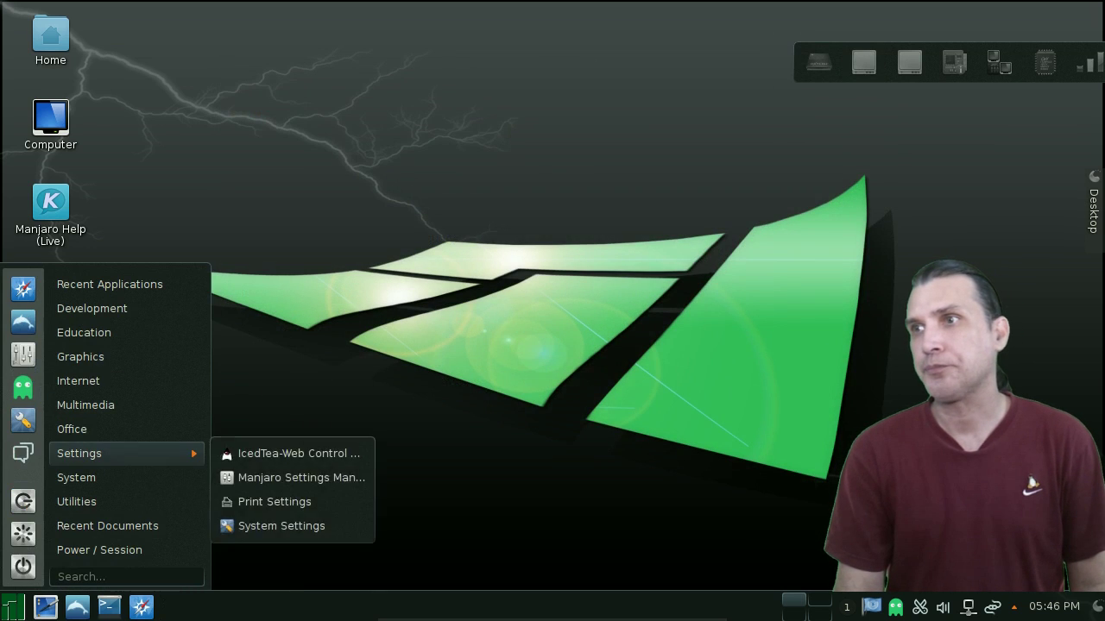
mouse_move(80, 477)
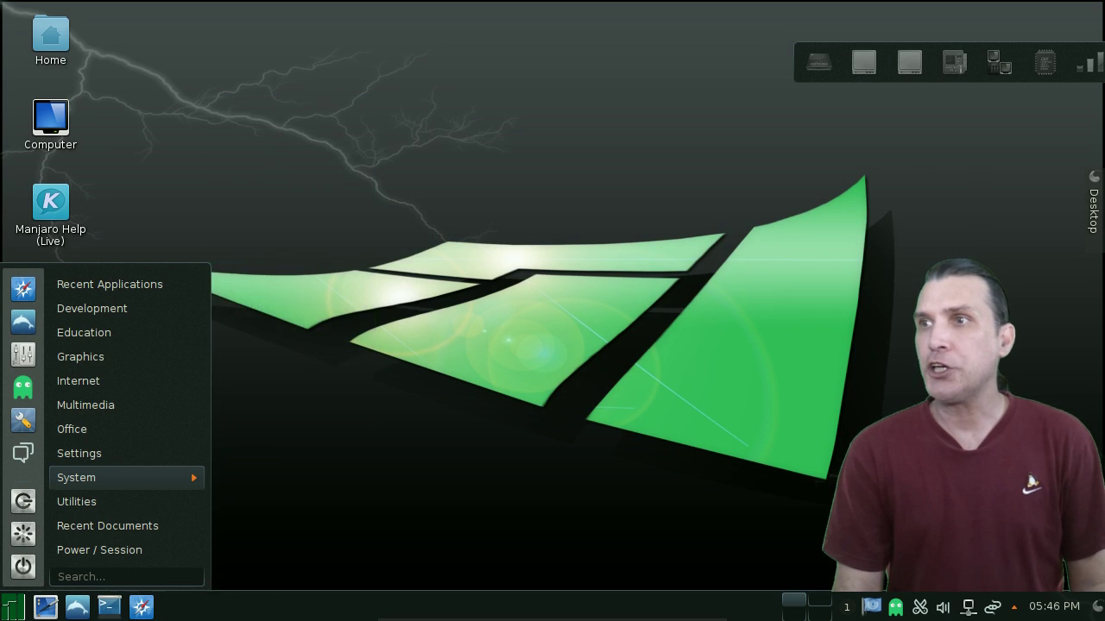
mouse_move(76, 501)
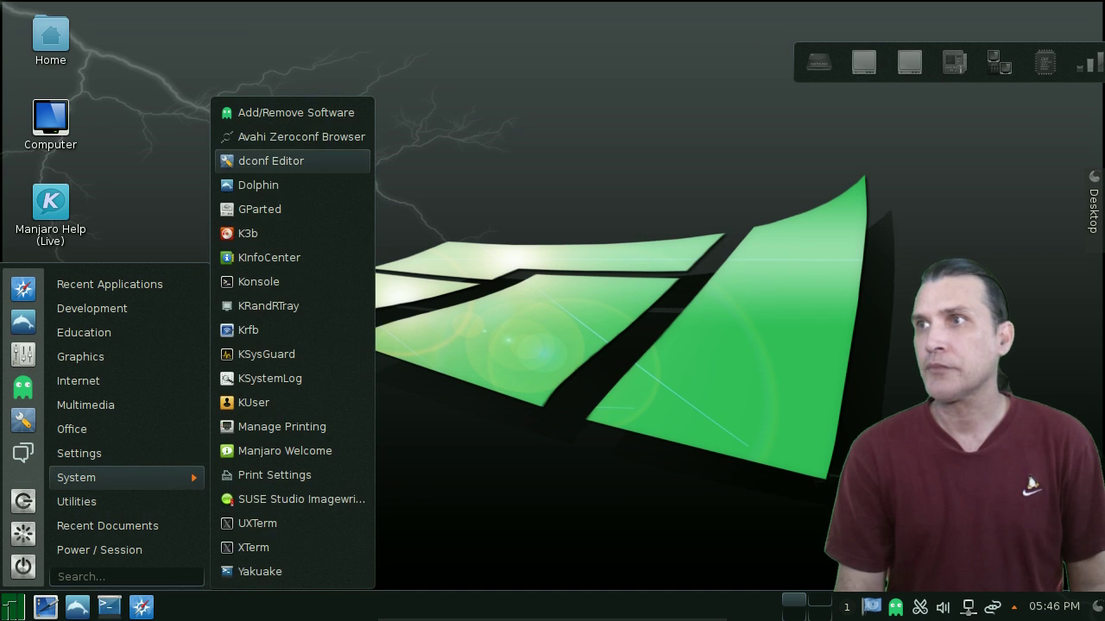
click(277, 113)
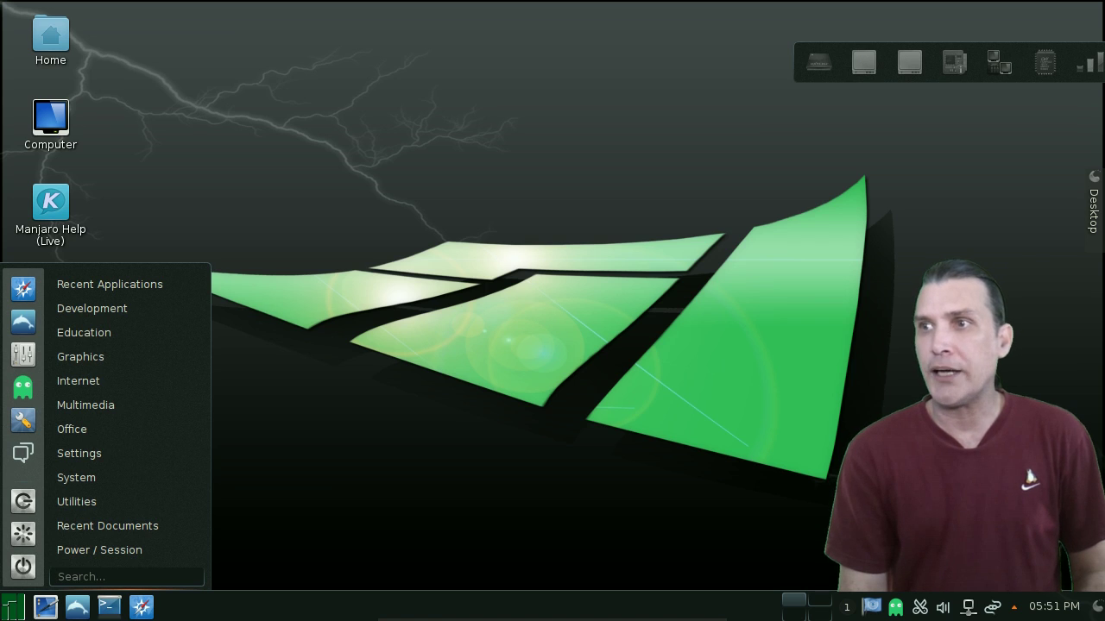
mouse_move(121, 550)
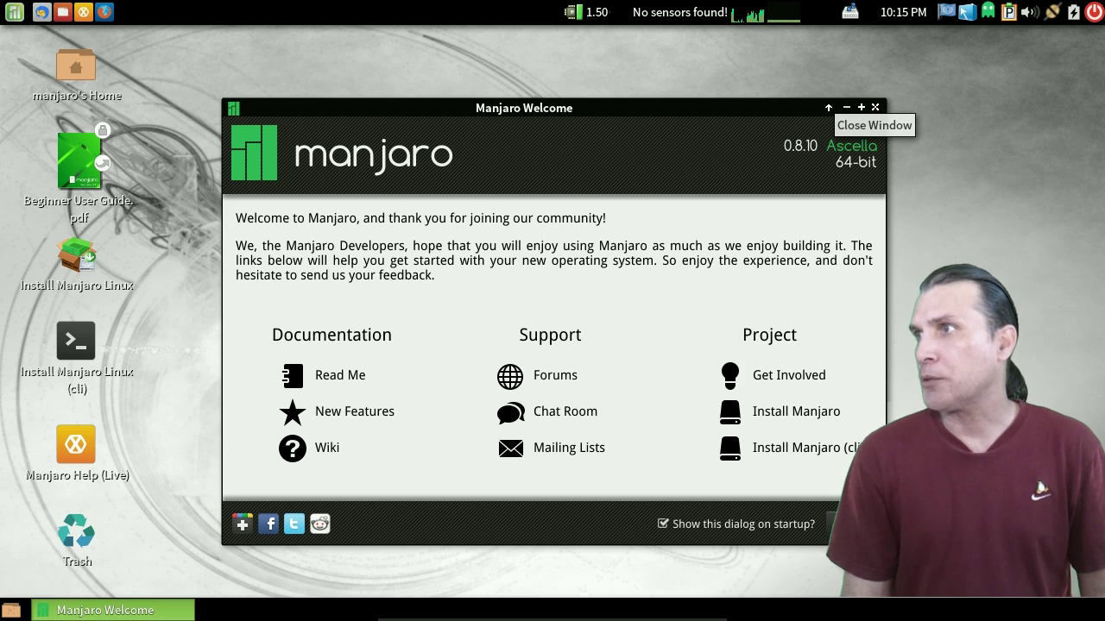
- Close the Manjaro Welcome window with its × button
click(874, 107)
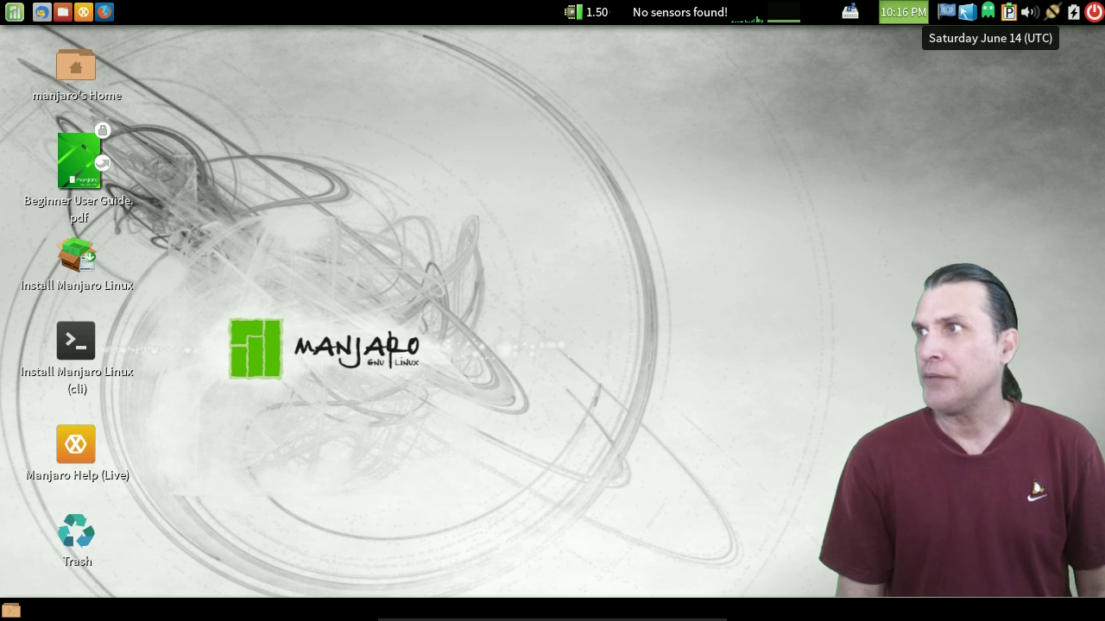
- Check the June 2014 calendar from the panel clock, then move System Monitor to Processes
click(903, 12)
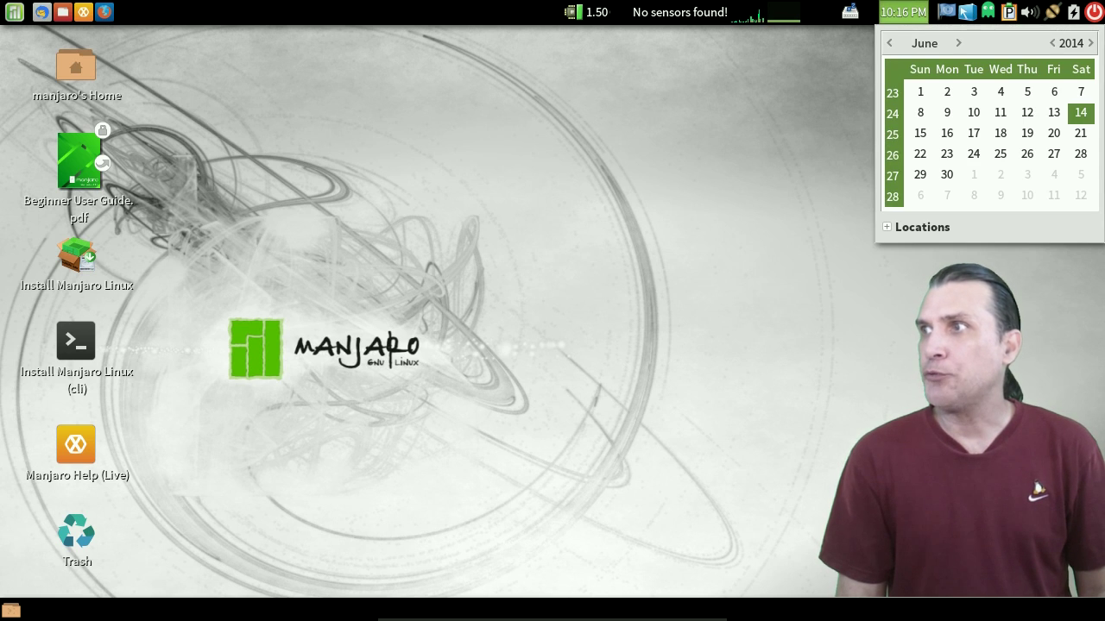
click(902, 12)
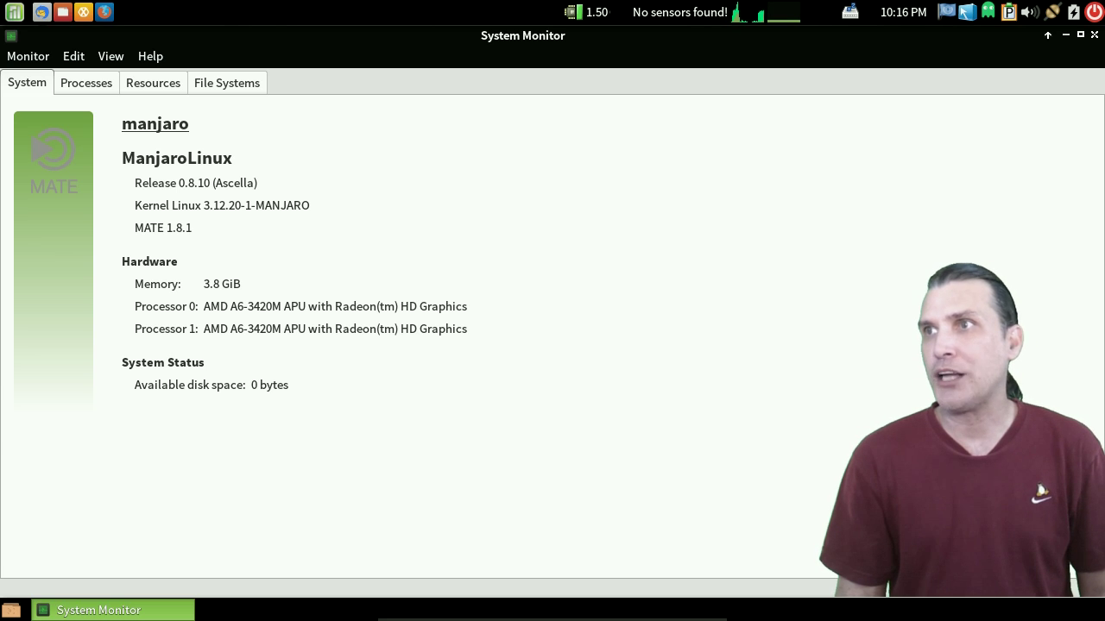
key(ctrl+Page_Down)
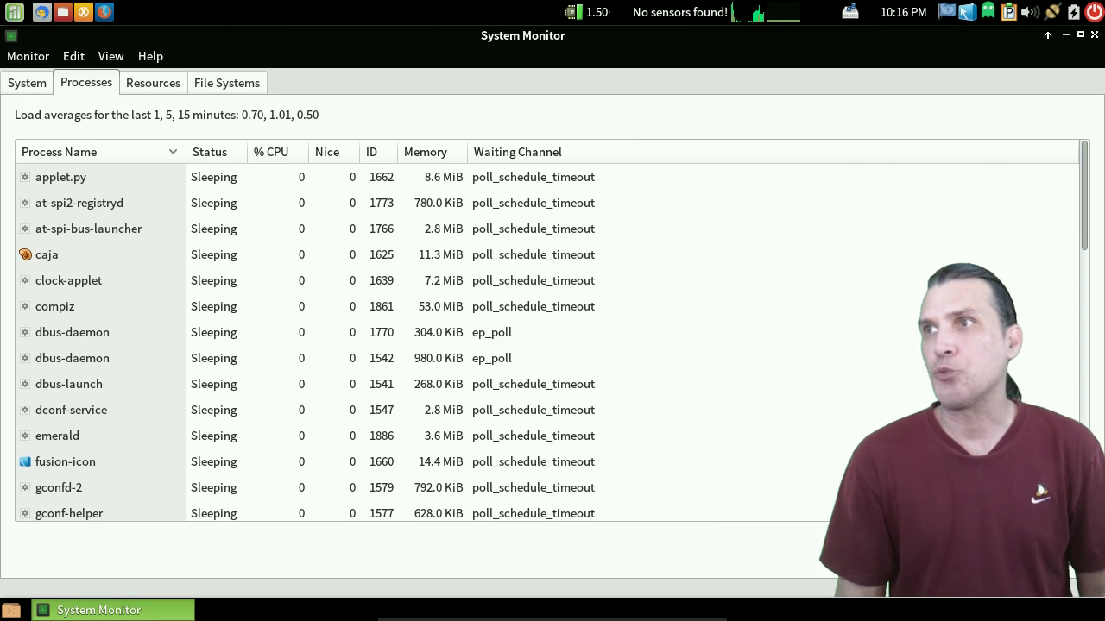
- View the CPU, memory and network Resources graphs, then quit System Monitor
key(ctrl+Page_Down)
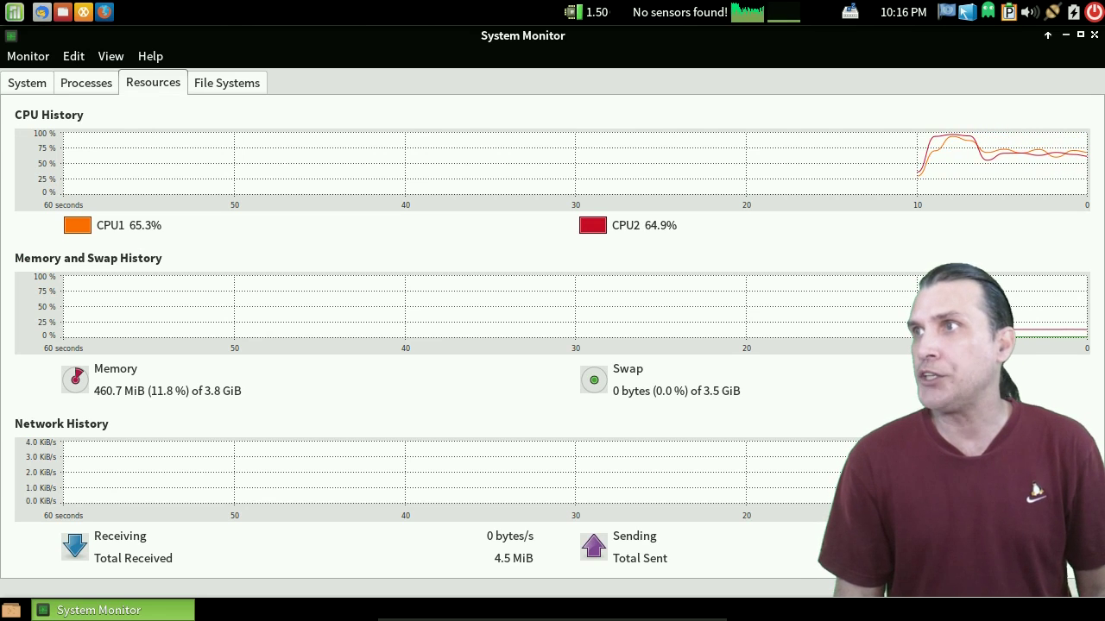
key(ctrl+q)
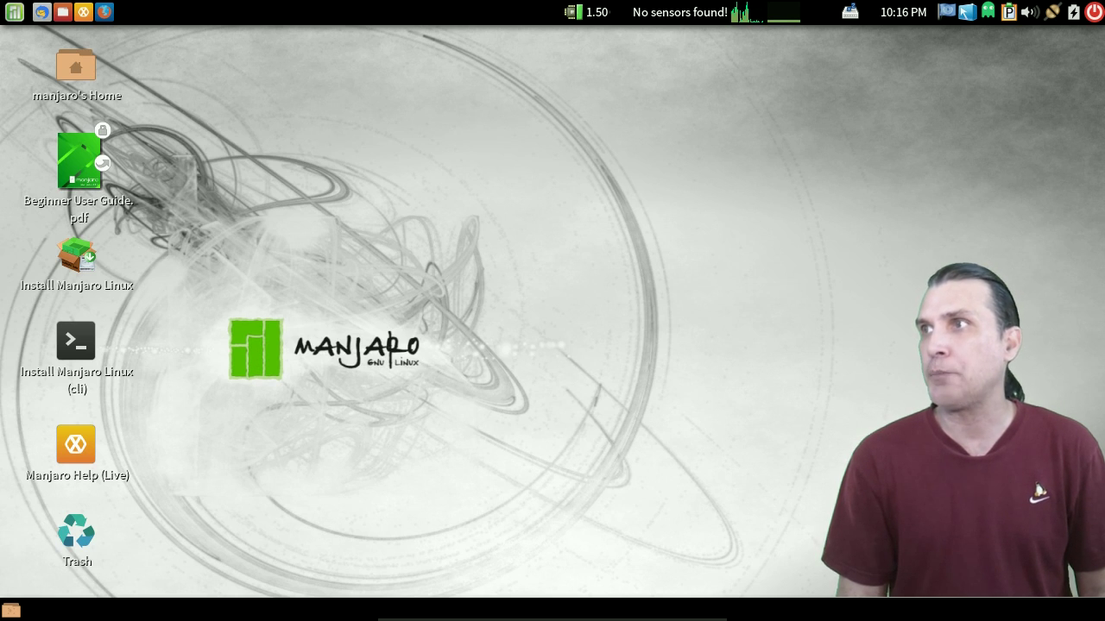
mouse_move(594, 12)
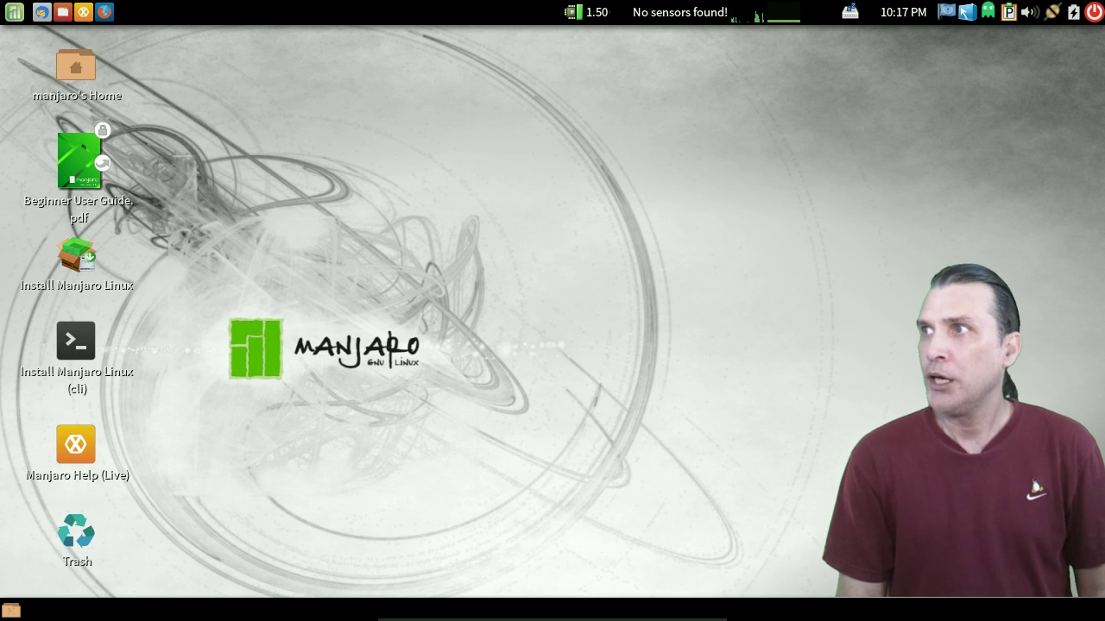
- Select the manjaro's Home desktop icon and open it with Enter
click(75, 69)
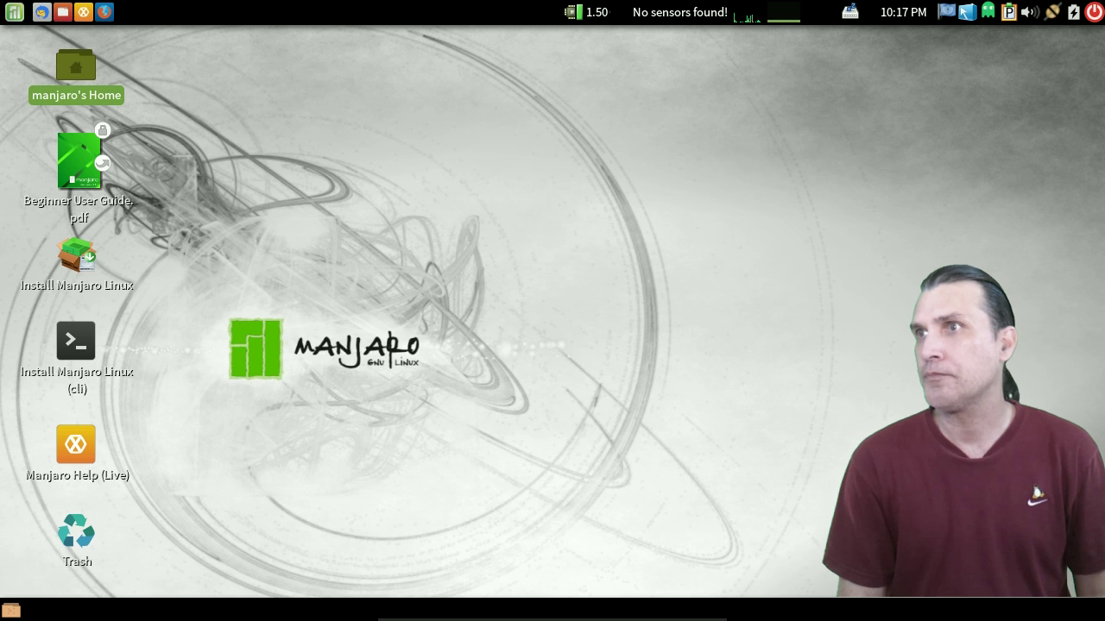
key(Return)
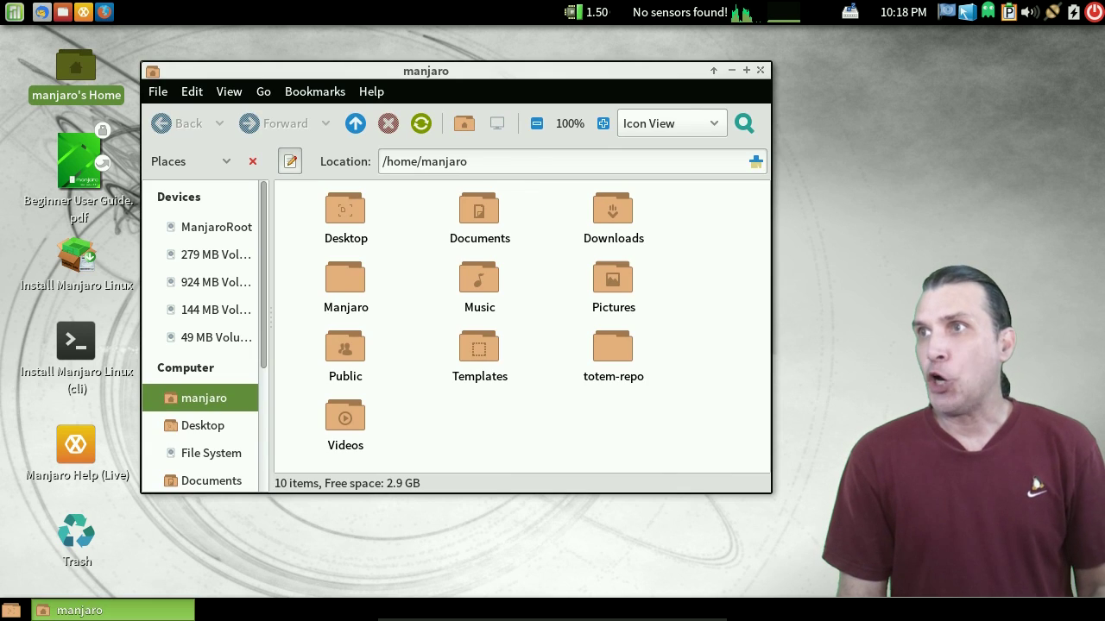
- Drag the Caja home window up and right, then back toward the left
drag(518, 71, 558, 54)
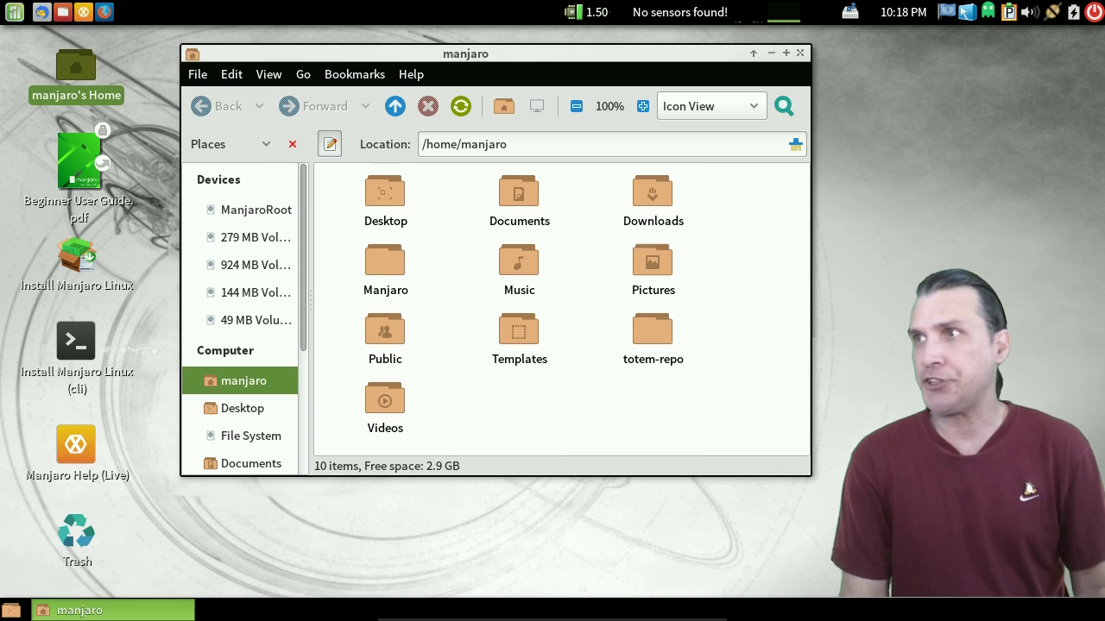
drag(466, 53, 360, 71)
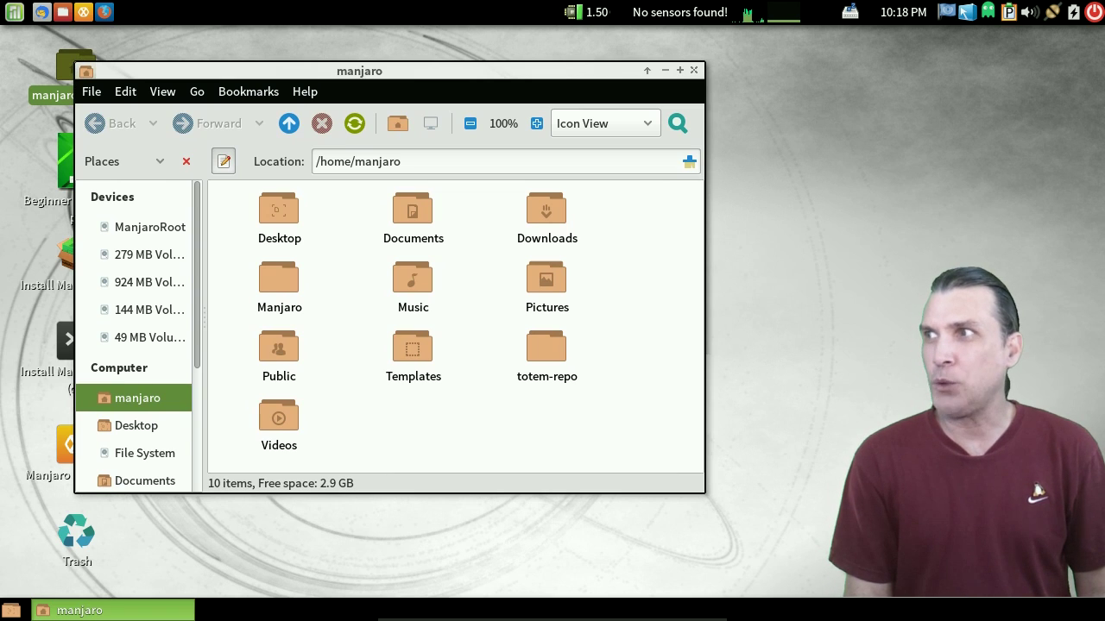
click(967, 12)
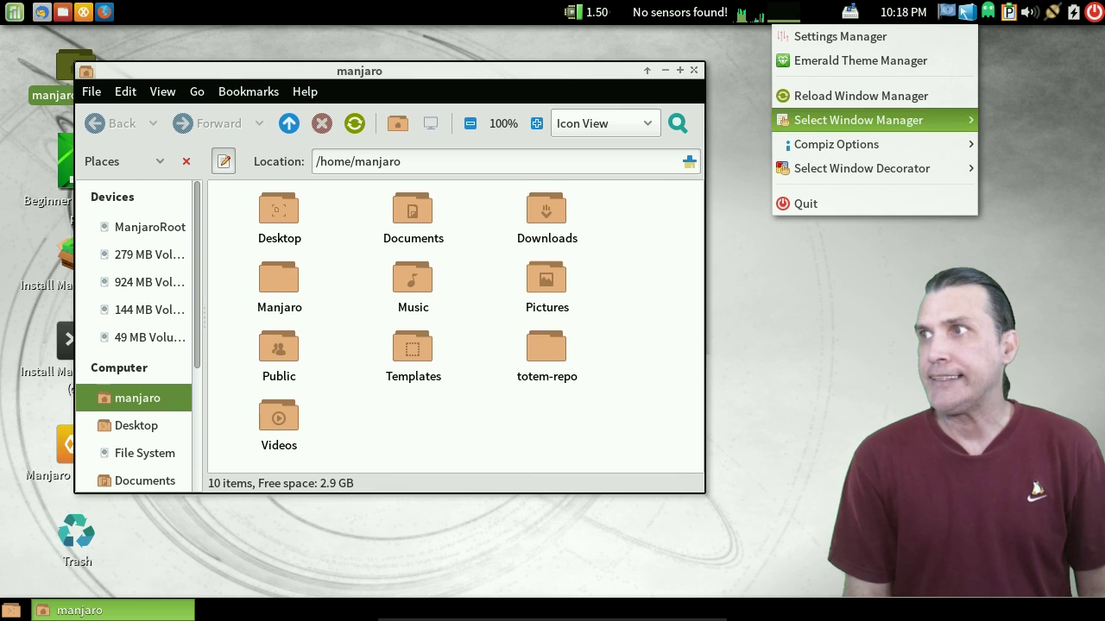
mouse_move(855, 144)
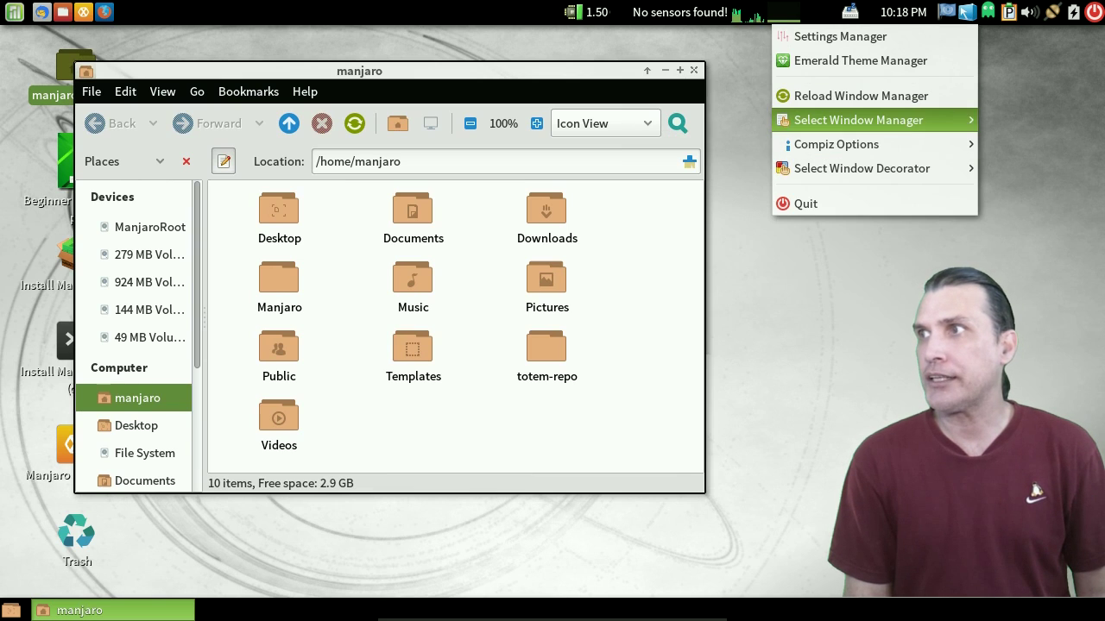
mouse_move(859, 120)
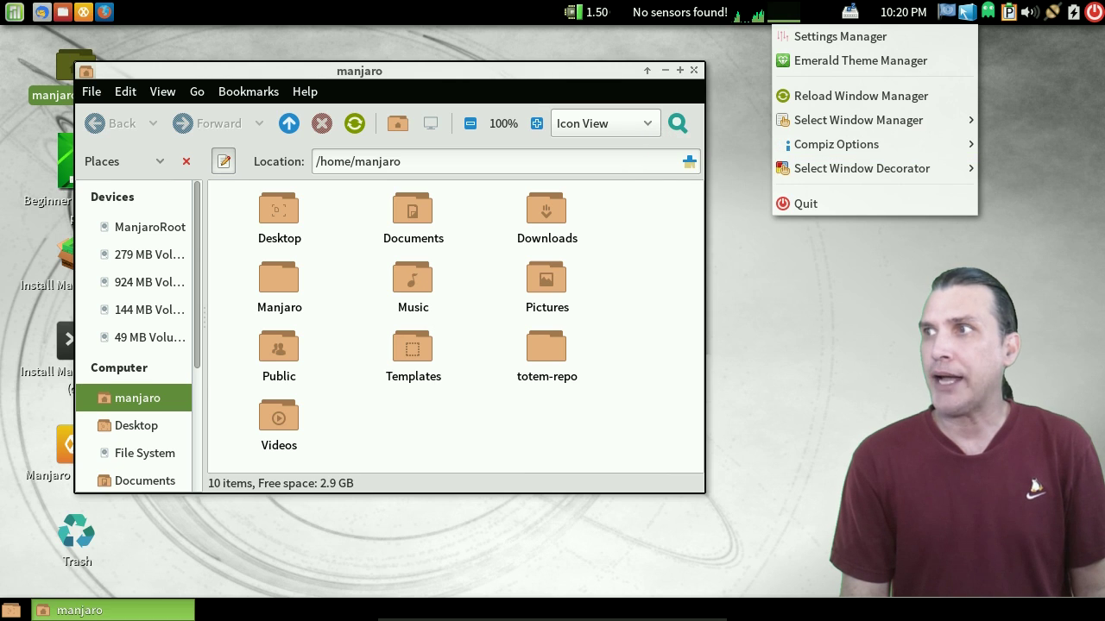
mouse_move(861, 169)
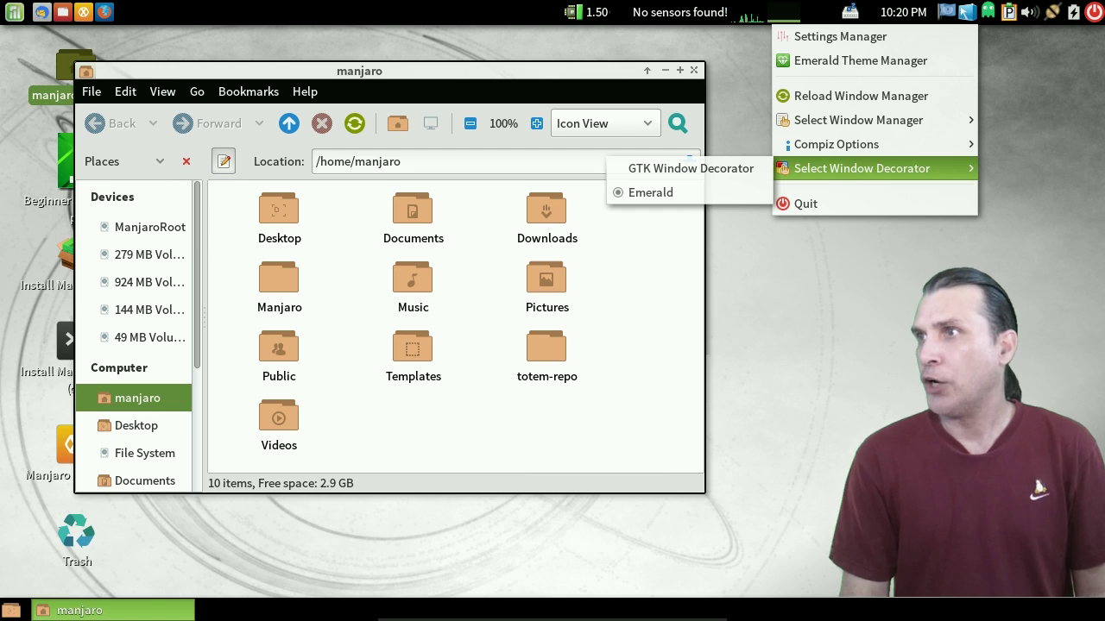
key(Escape)
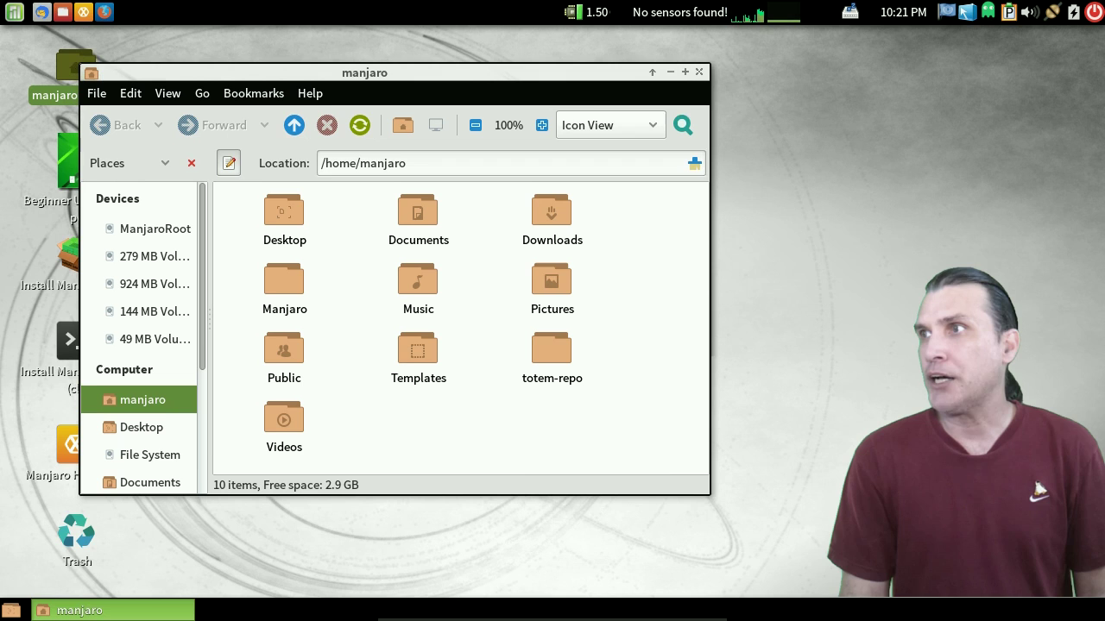
click(693, 70)
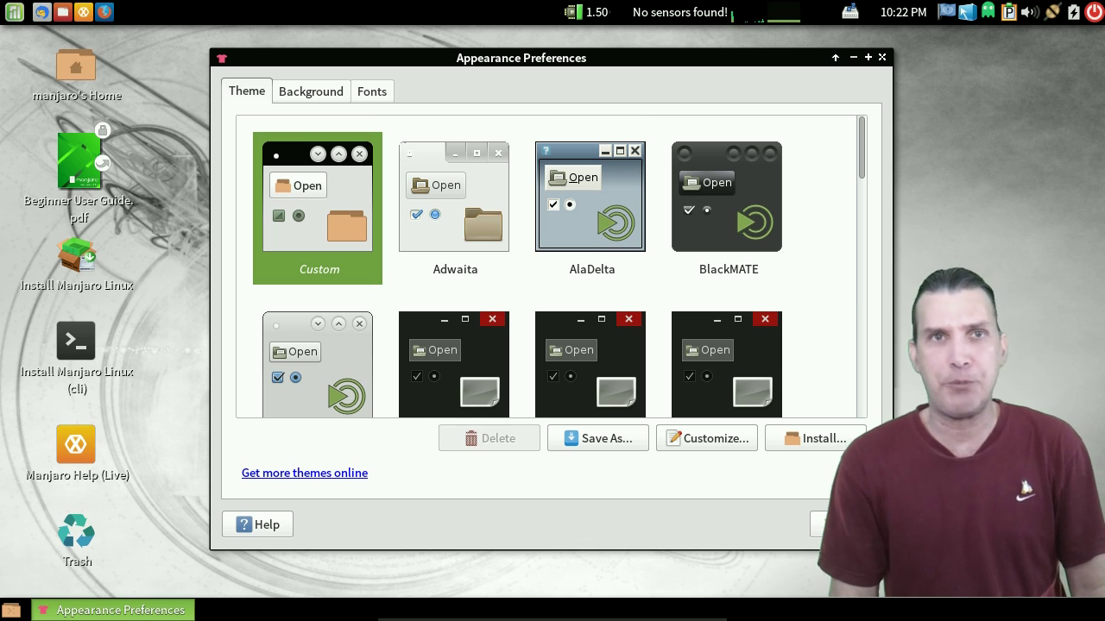
- Scroll through the Theme gallery, briefly opening and dismissing the MATE menu
scroll(552, 266, down, 10)
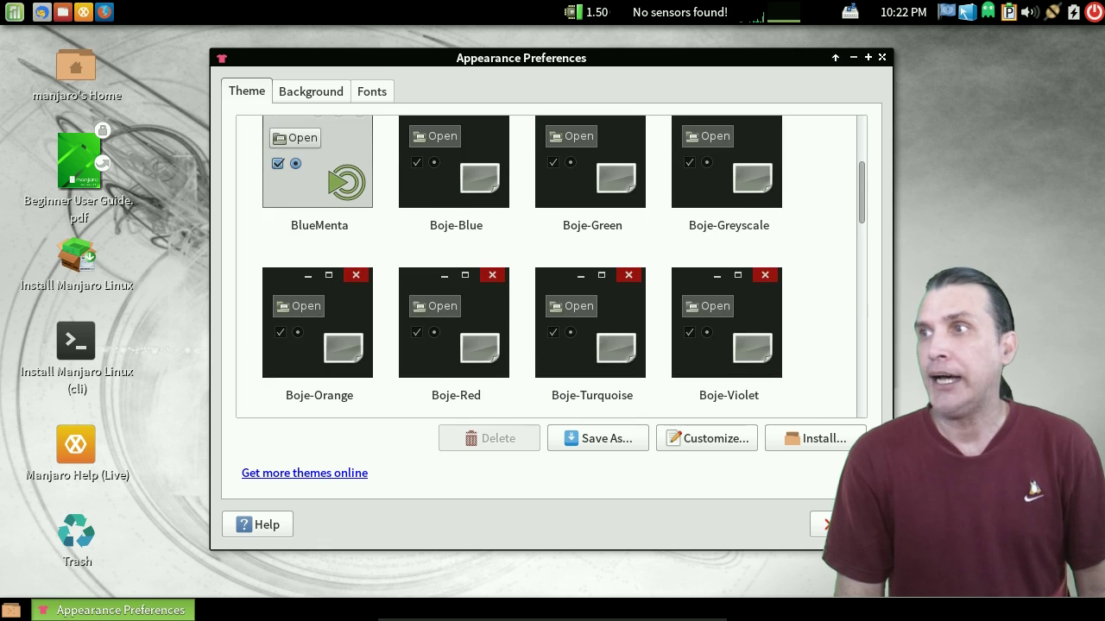
scroll(551, 266, down, 10)
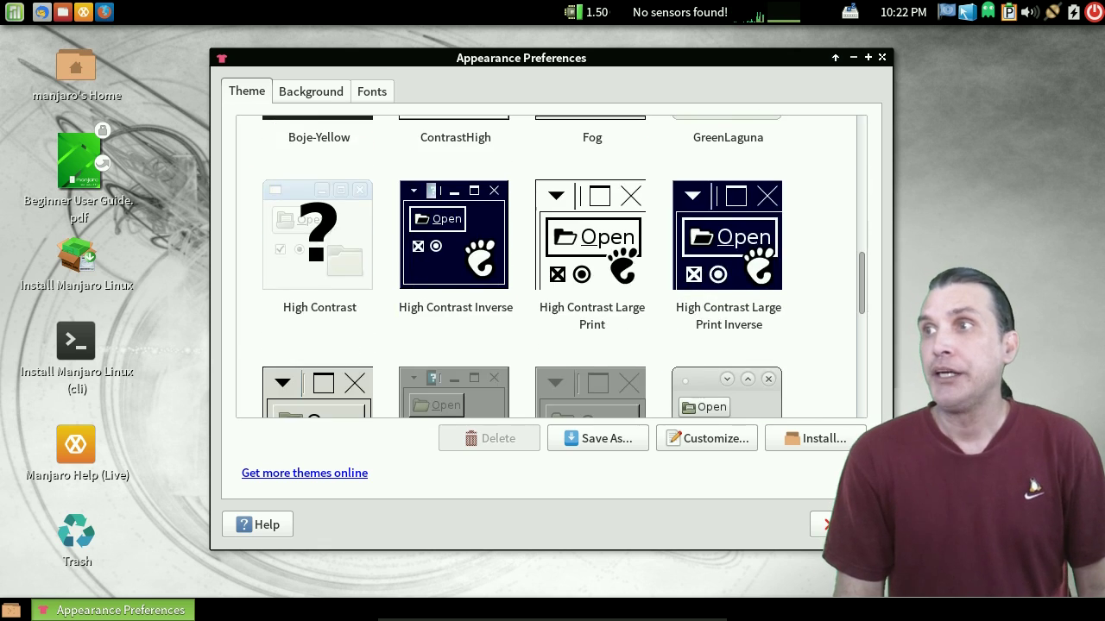
scroll(552, 267, down, 2)
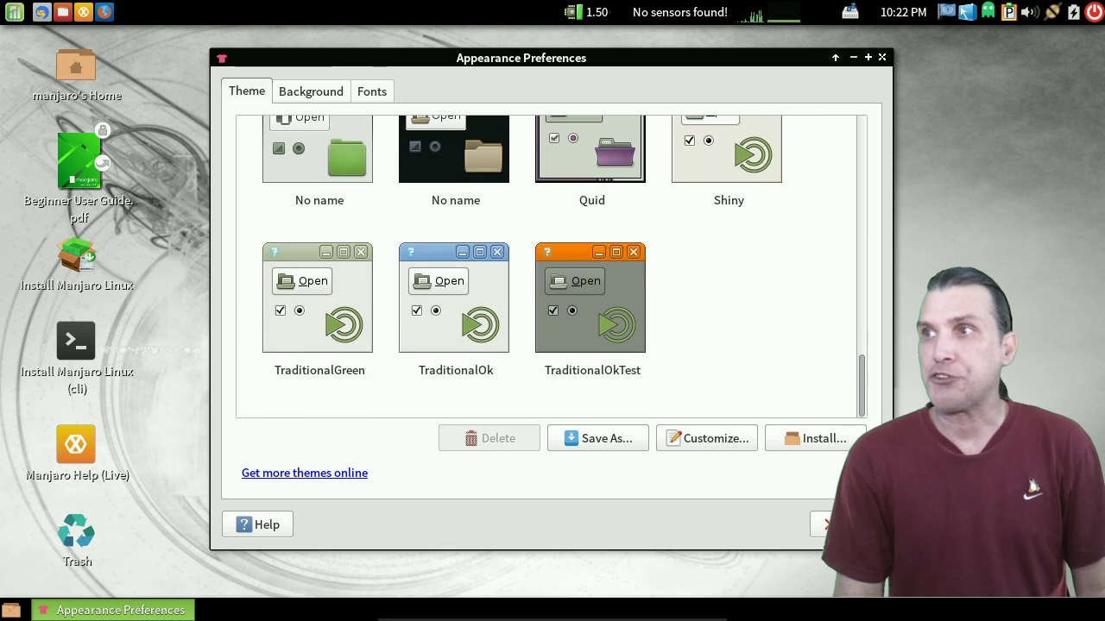
scroll(552, 266, up, 8)
scroll(552, 266, up, 8)
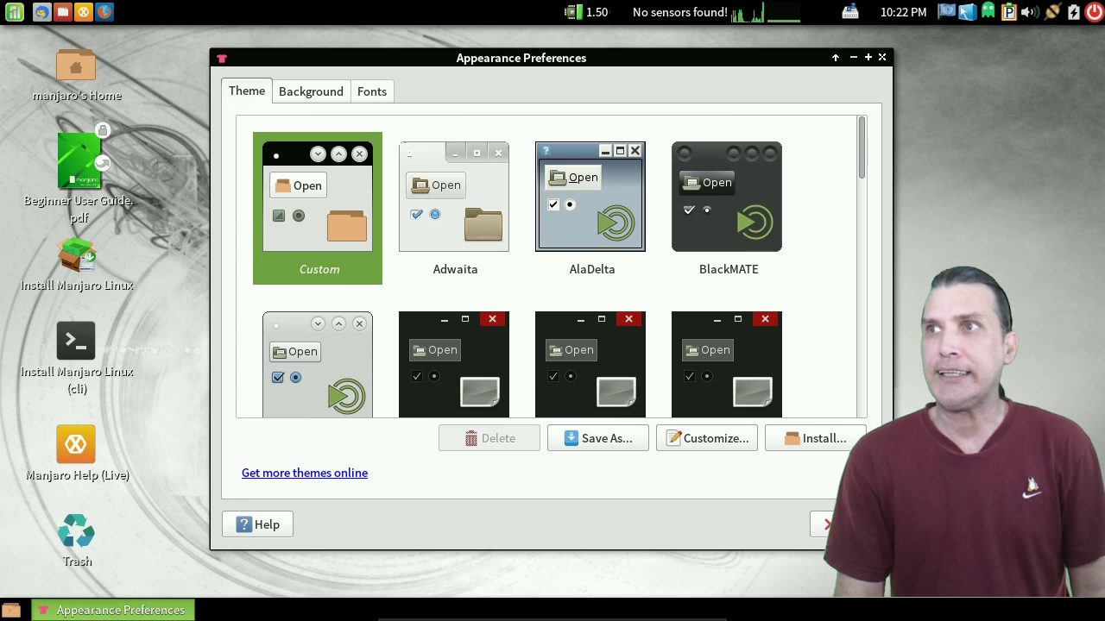
key(super)
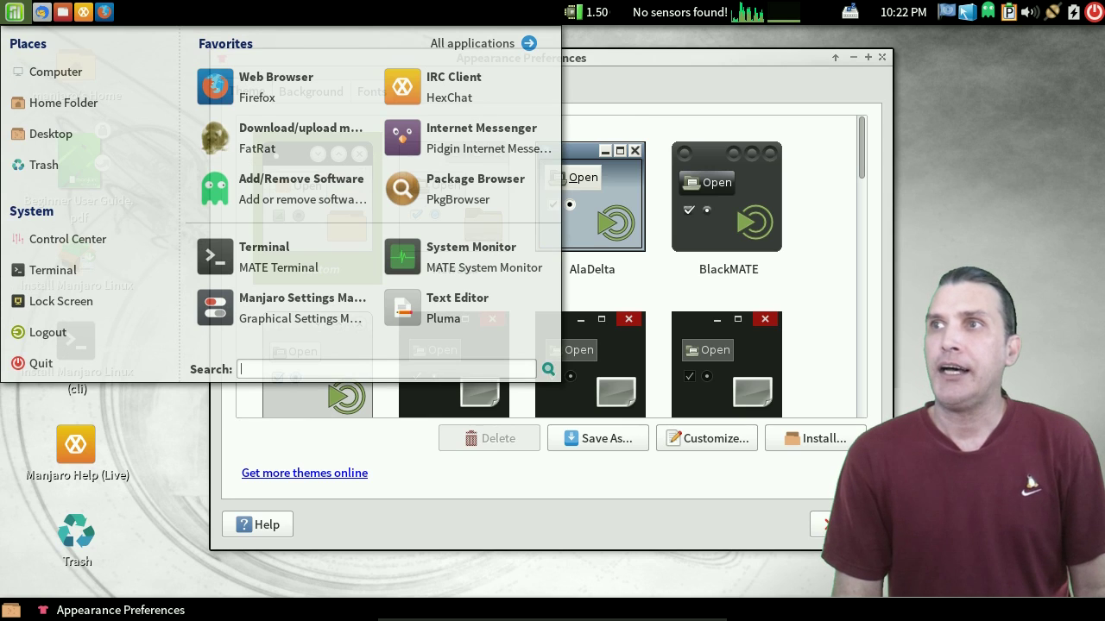
key(Escape)
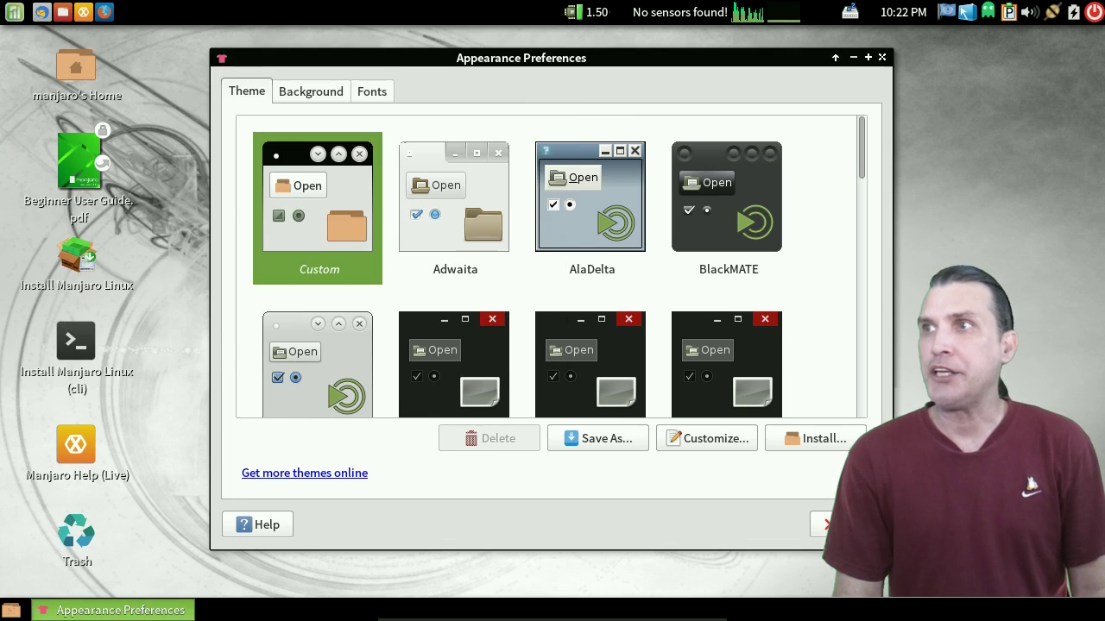
- Browse the themes again and switch to the Background wallpaper choices
scroll(552, 268, down, 5)
scroll(552, 267, down, 3)
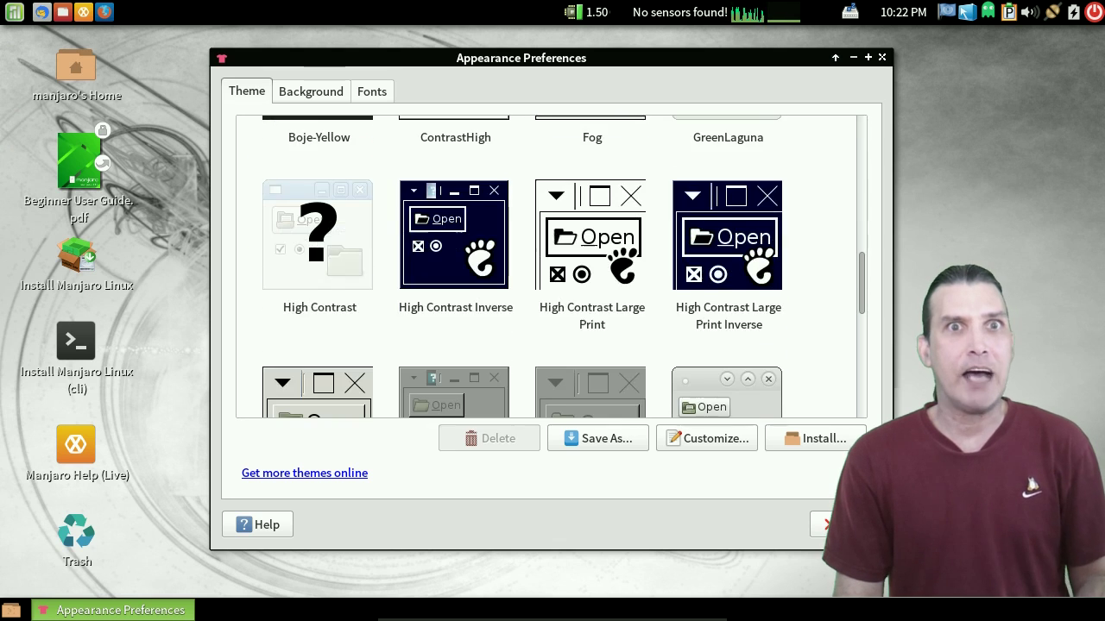
scroll(552, 268, down, 3)
scroll(552, 268, up, 6)
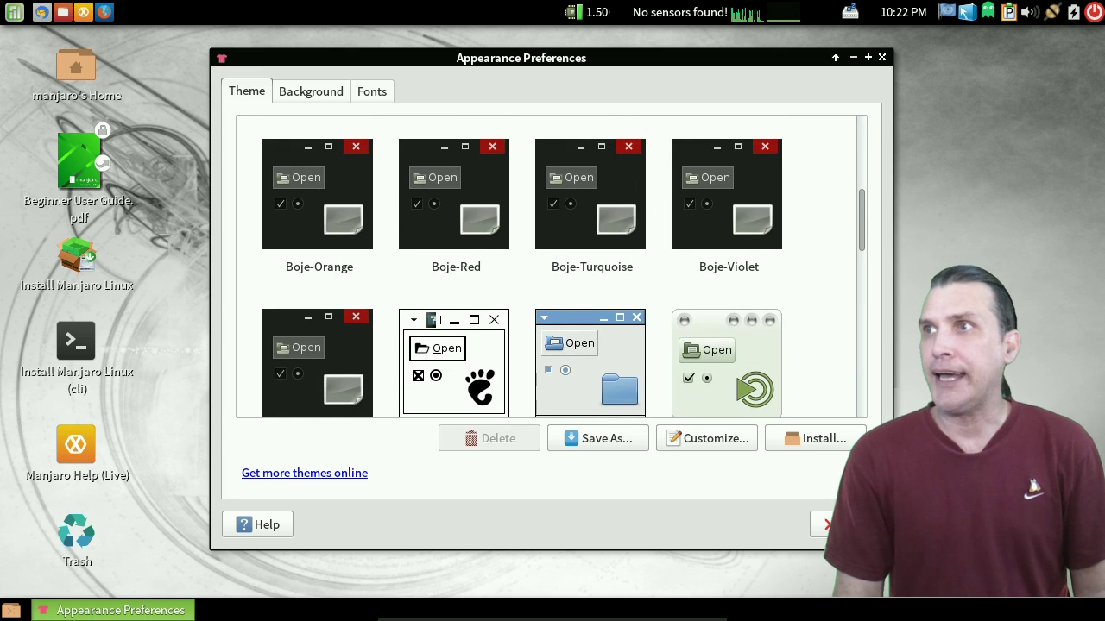
click(311, 91)
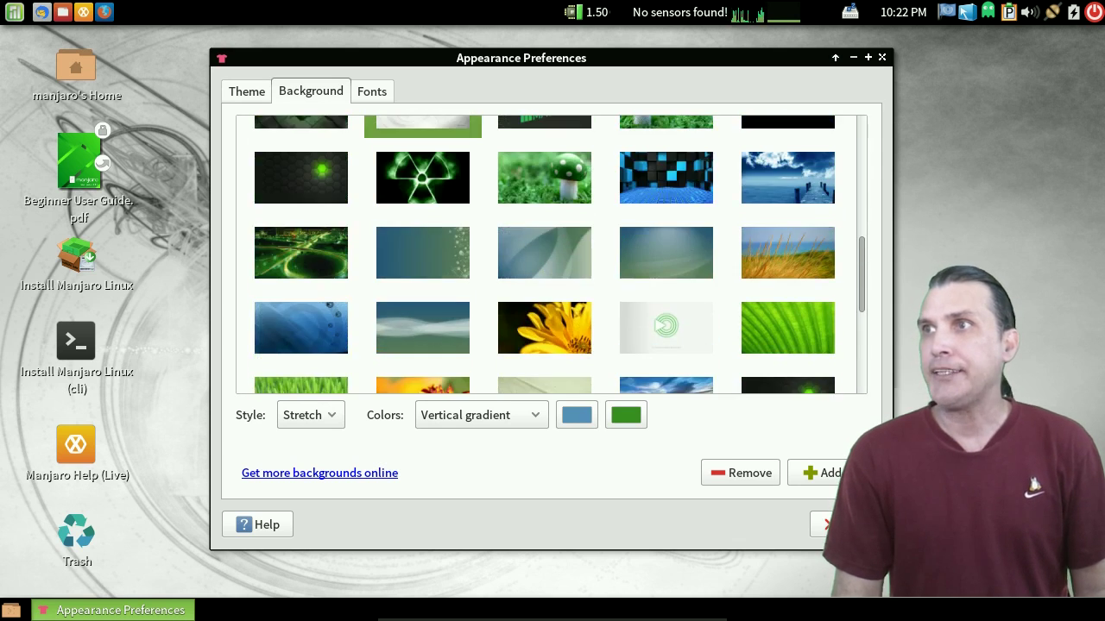
- Return to the Theme tab and open Customize Theme for the Custom theme
key(ctrl+Page_Up)
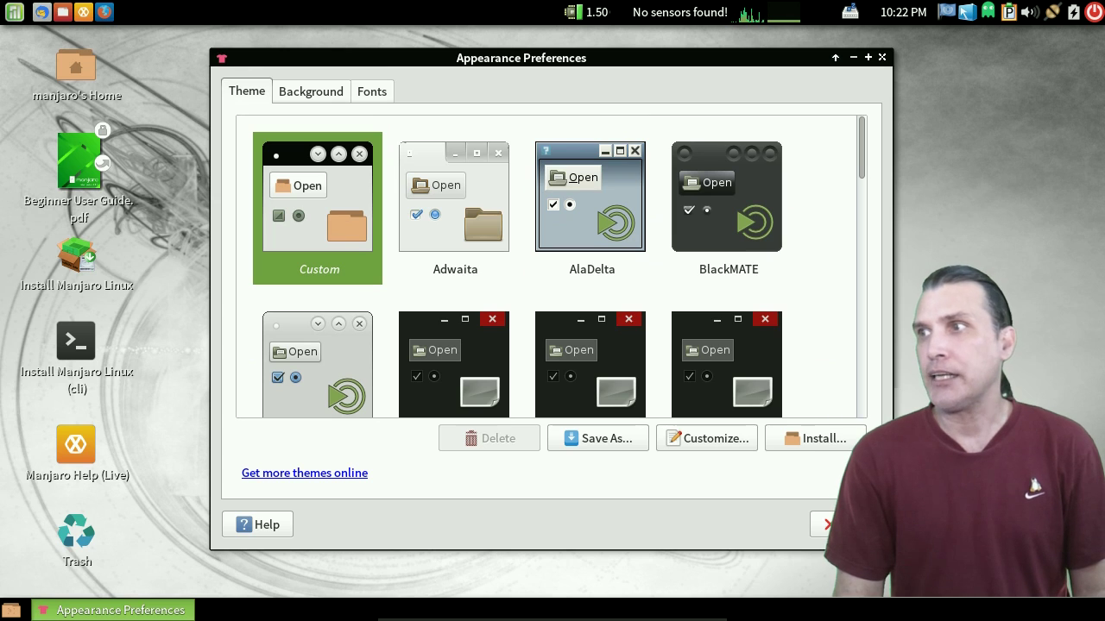
click(706, 438)
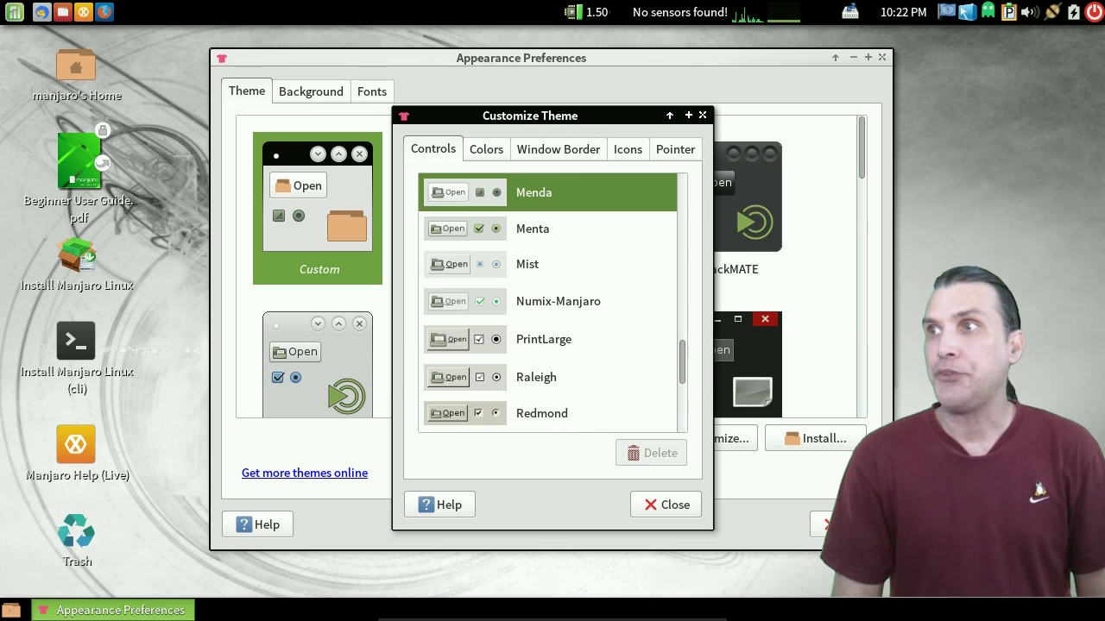
- Try the Menta controls style, revert to Menda, and show the Colors settings
click(532, 229)
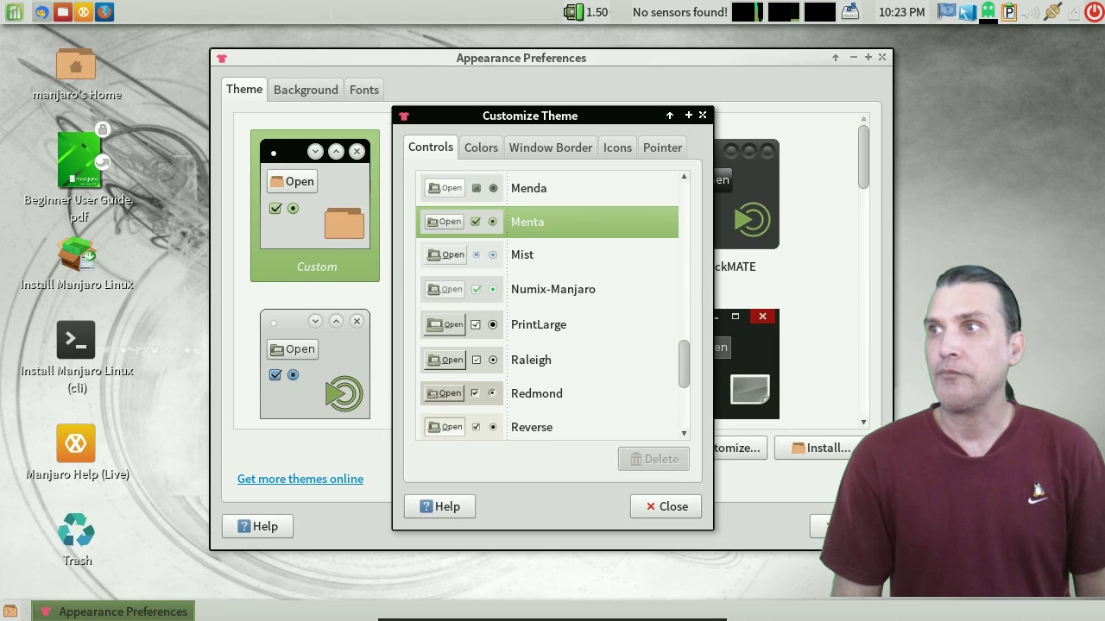
click(528, 188)
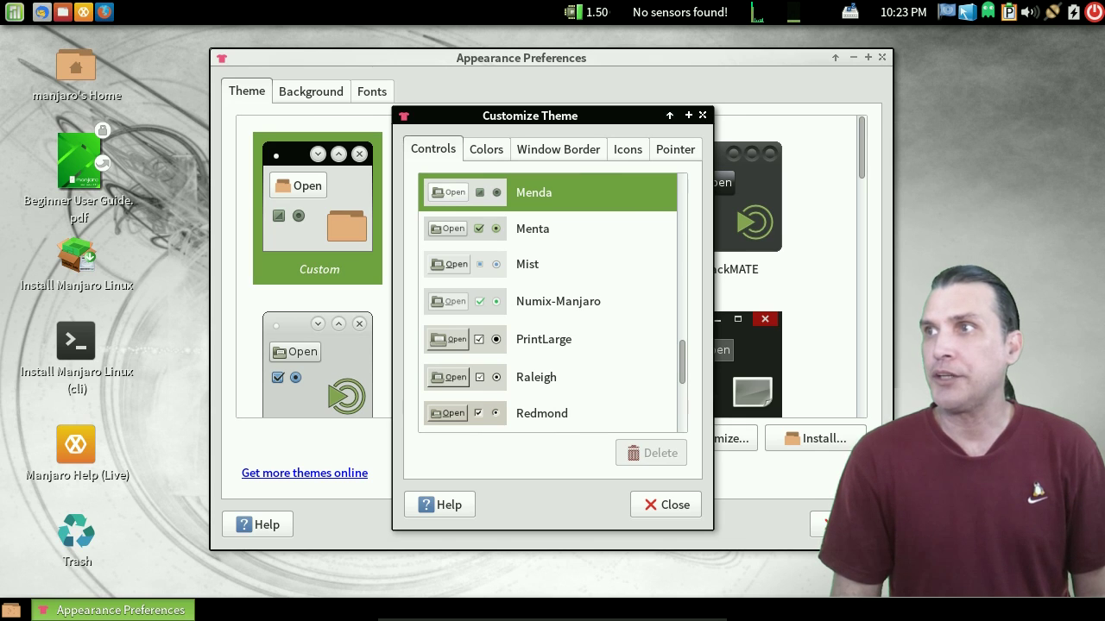
click(486, 149)
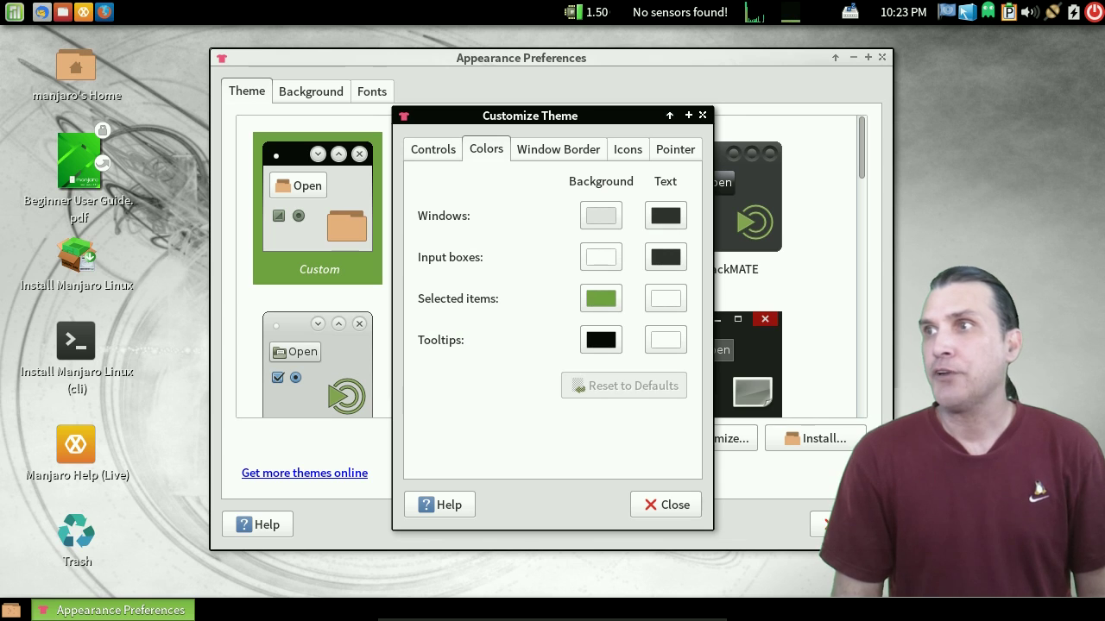
- Set the Windows background colour to near-white #FEFEFE after briefly trying grey
click(601, 216)
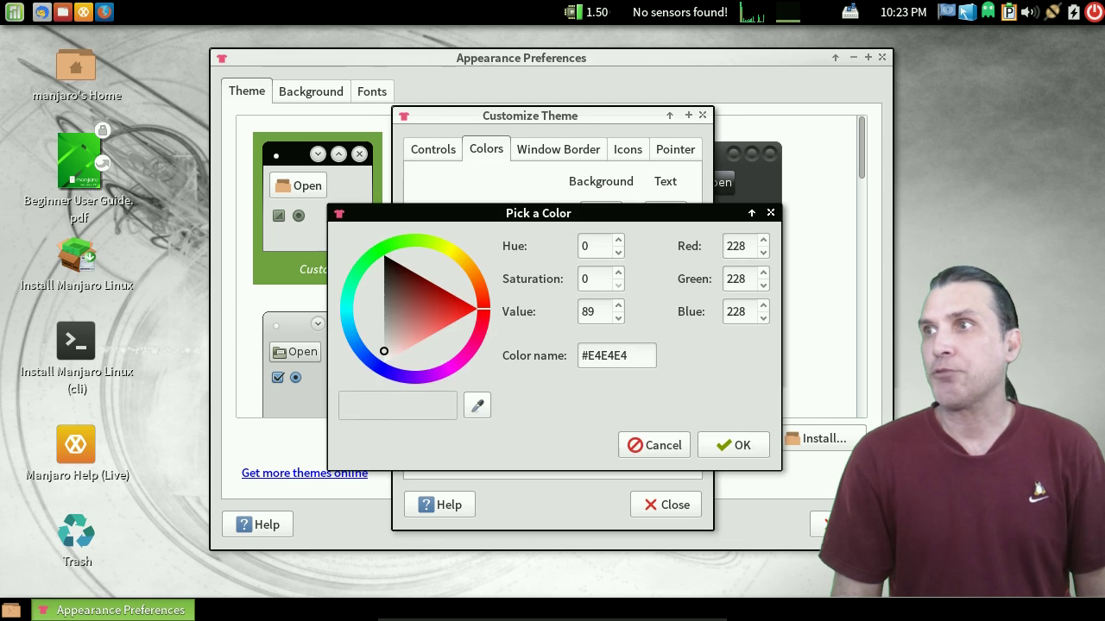
click(384, 319)
drag(384, 319, 384, 306)
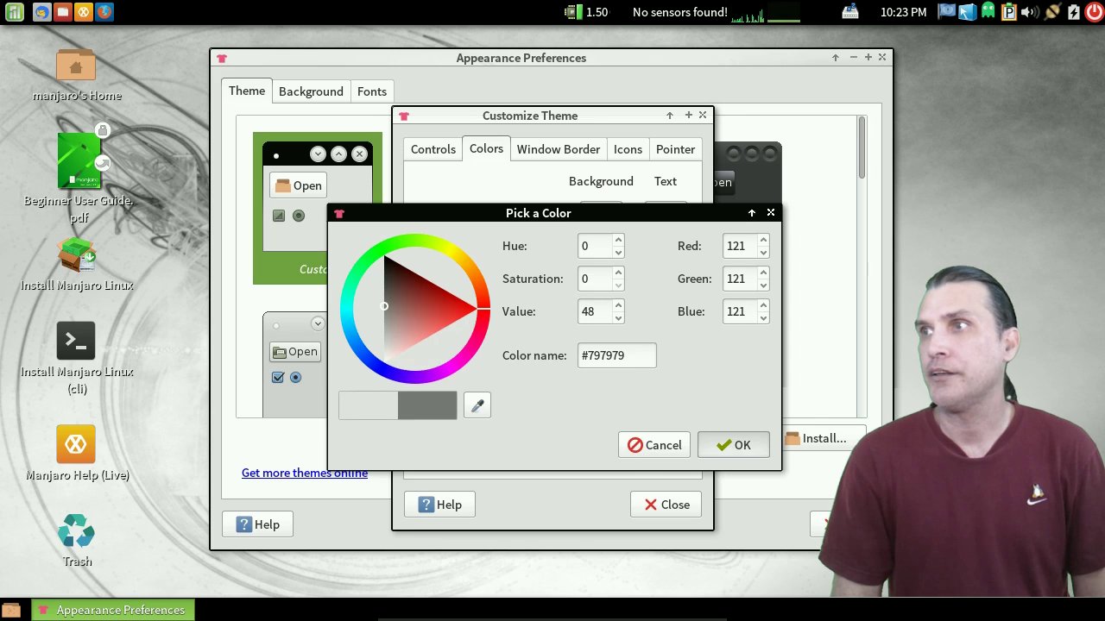
key(Return)
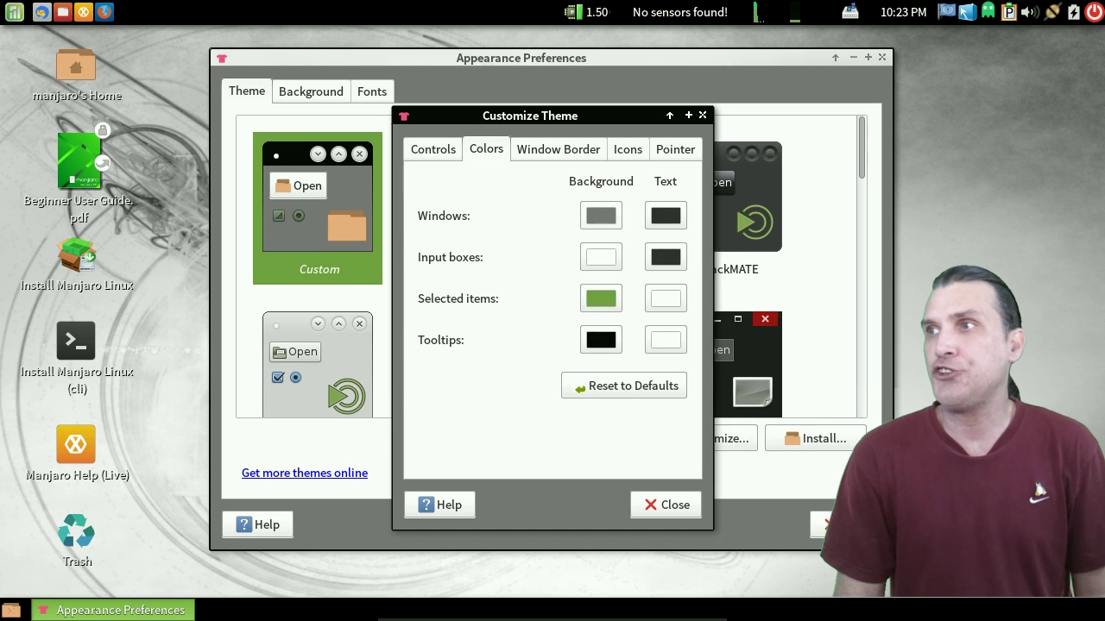
key(Return)
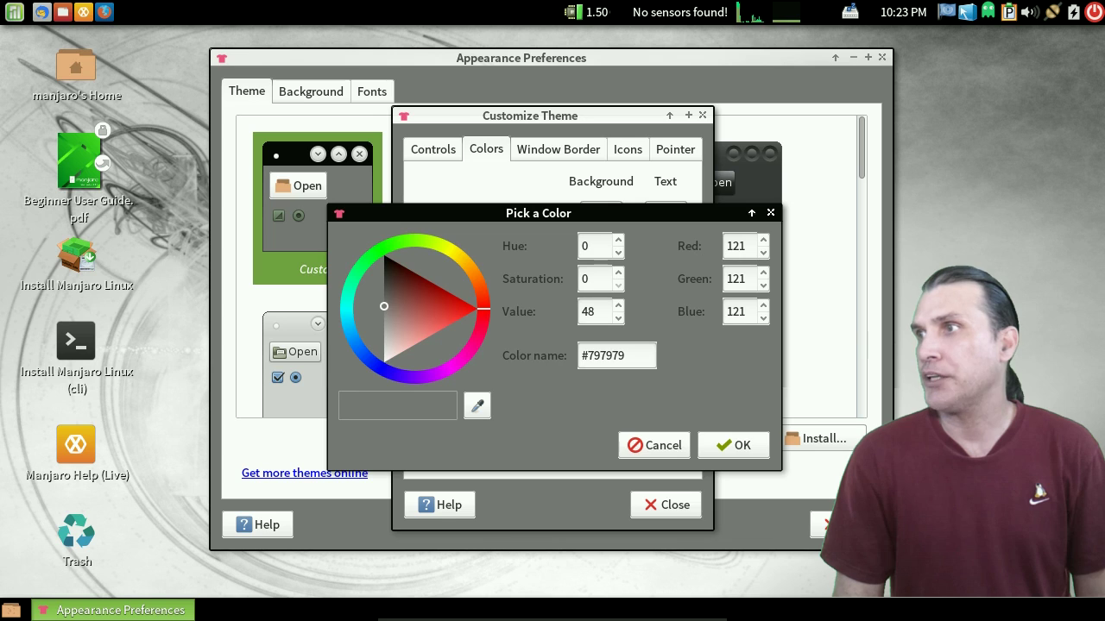
click(385, 361)
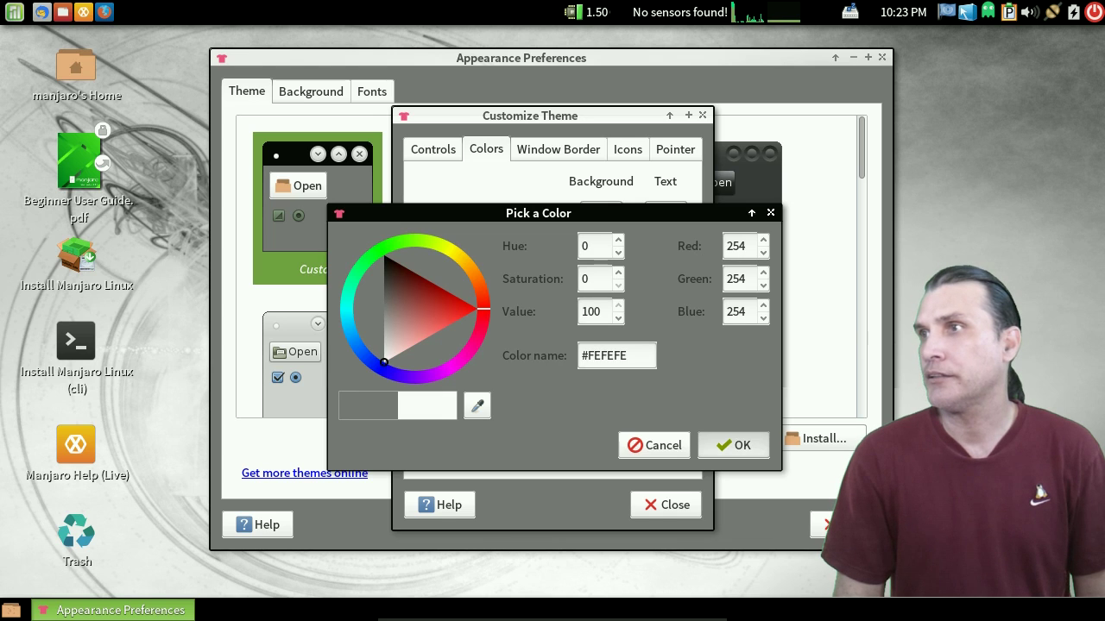
key(Return)
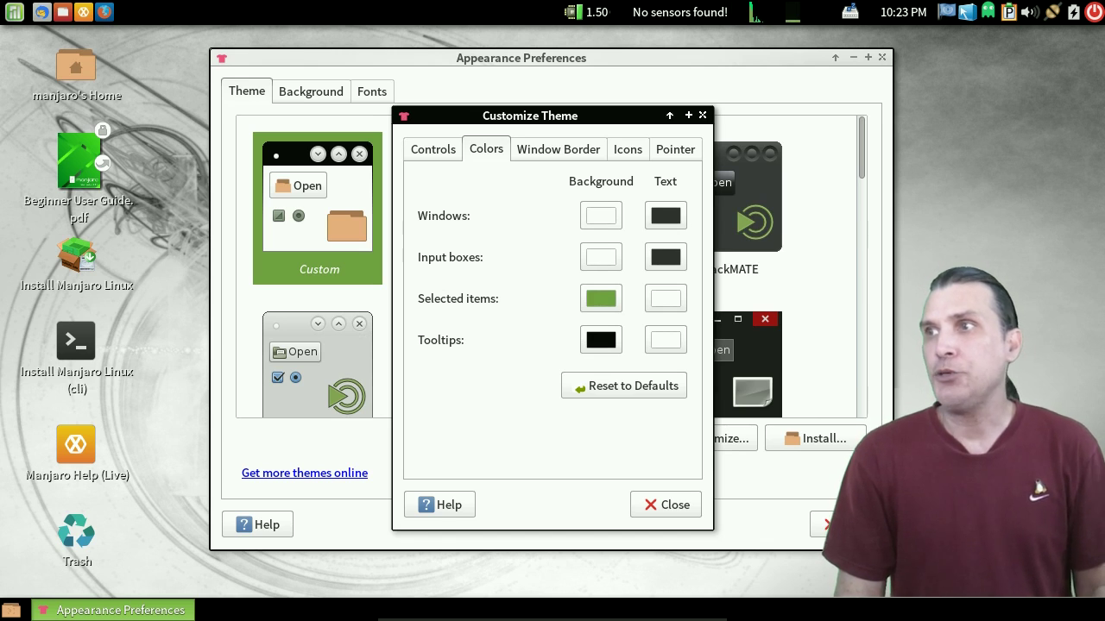
click(558, 148)
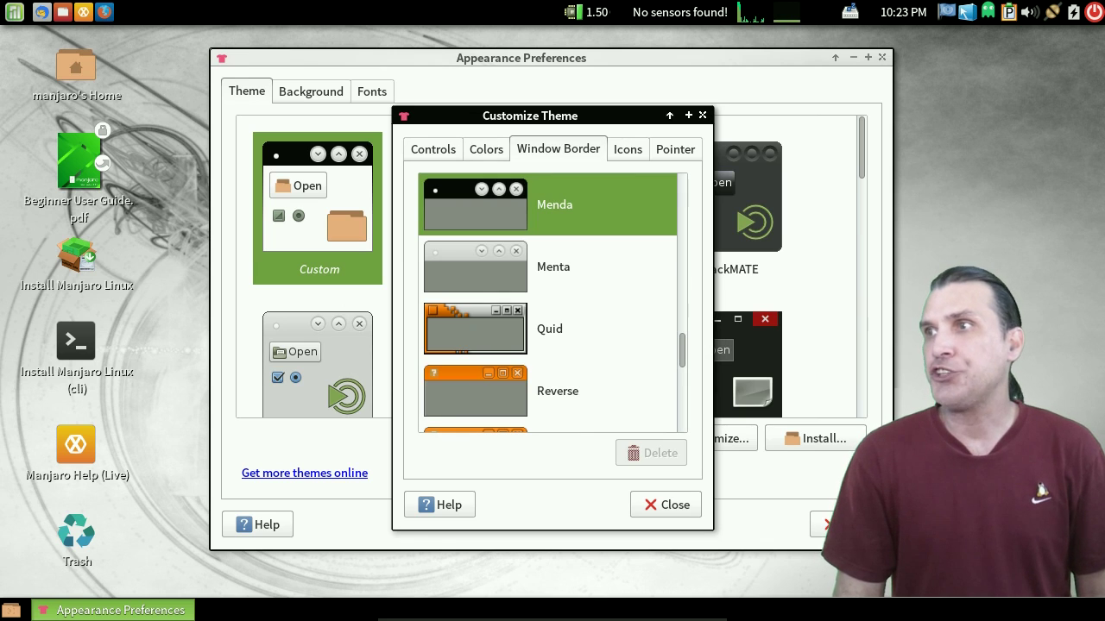
- Scroll through the available Window Border styles
scroll(547, 303, down, 1)
scroll(552, 302, down, 5)
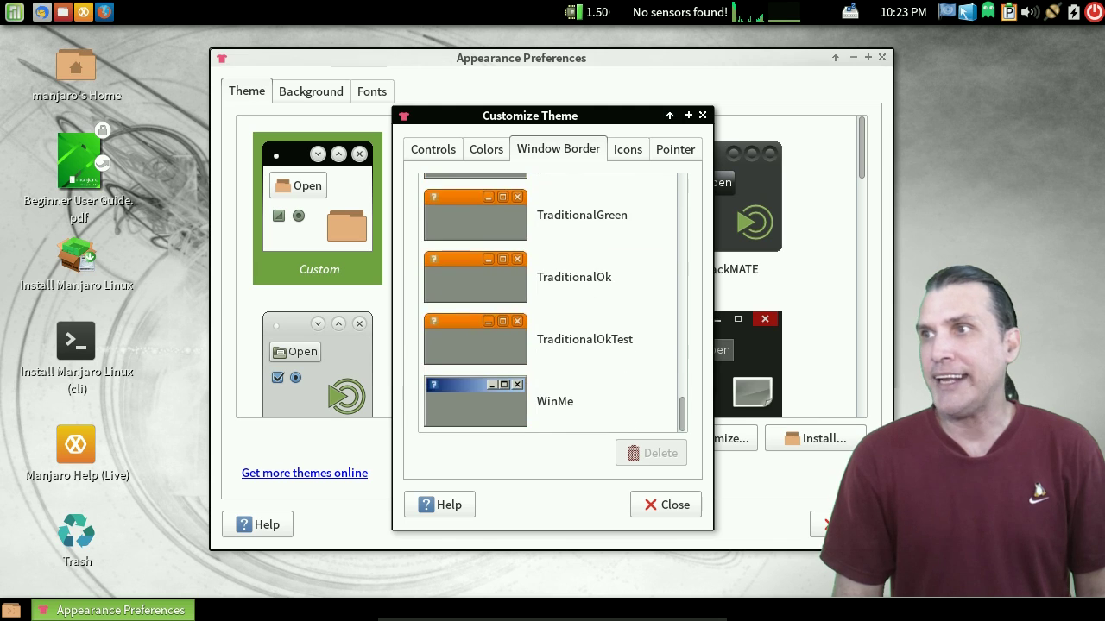
scroll(547, 302, up, 6)
- Browse the icon themes and apply the Faience Azur icon set
key(ctrl+Page_Down)
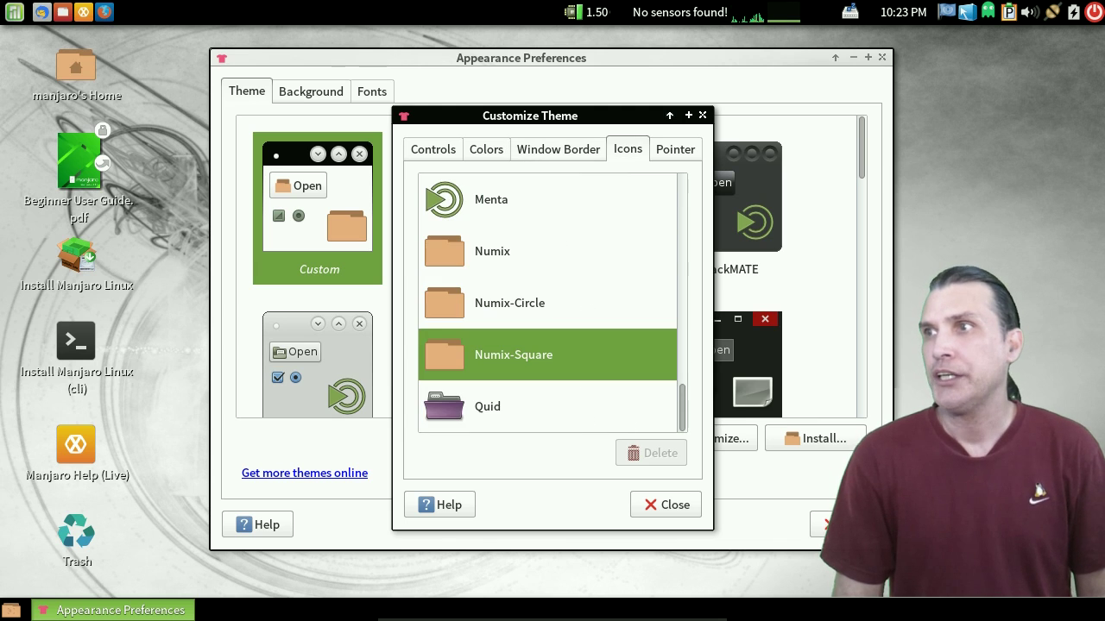
scroll(547, 302, up, 2)
scroll(548, 302, down, 1)
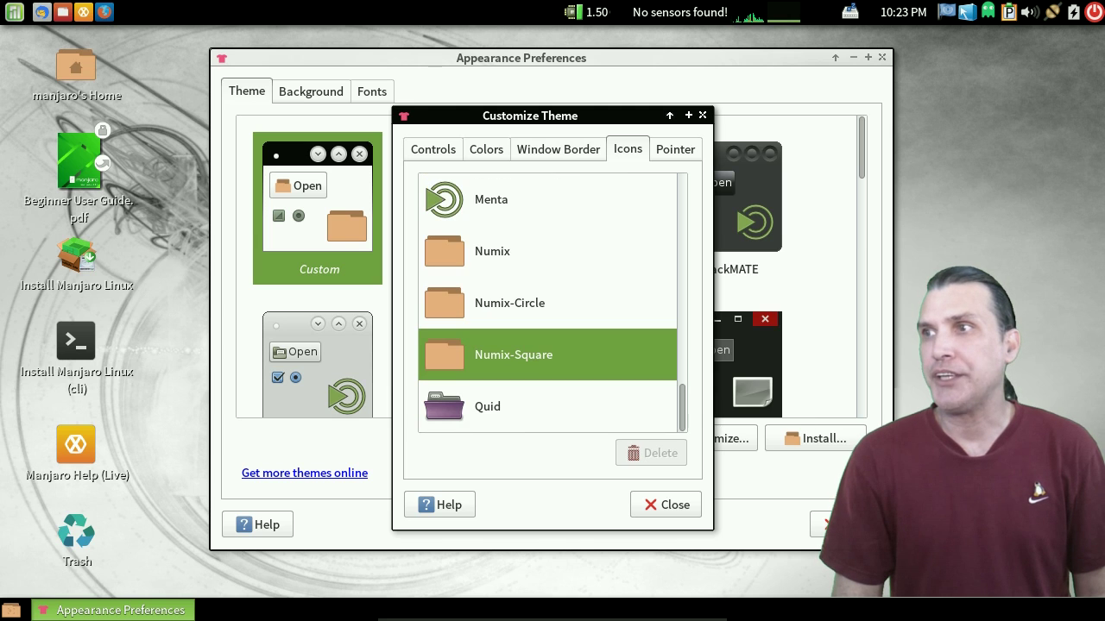
scroll(547, 303, up, 8)
scroll(547, 302, up, 10)
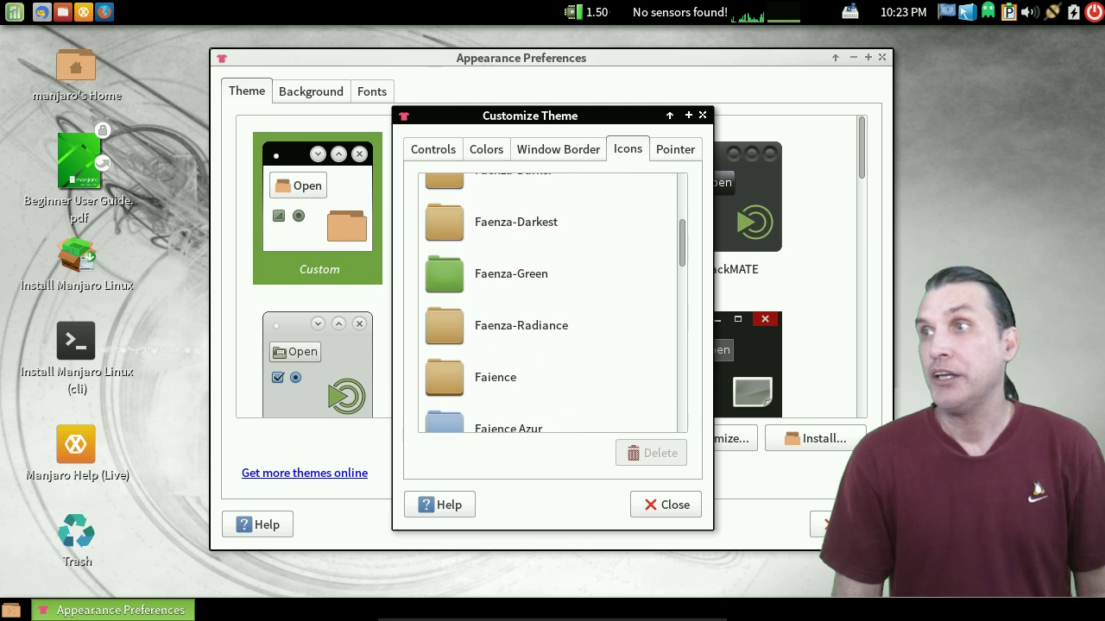
scroll(547, 303, down, 4)
scroll(548, 302, down, 2)
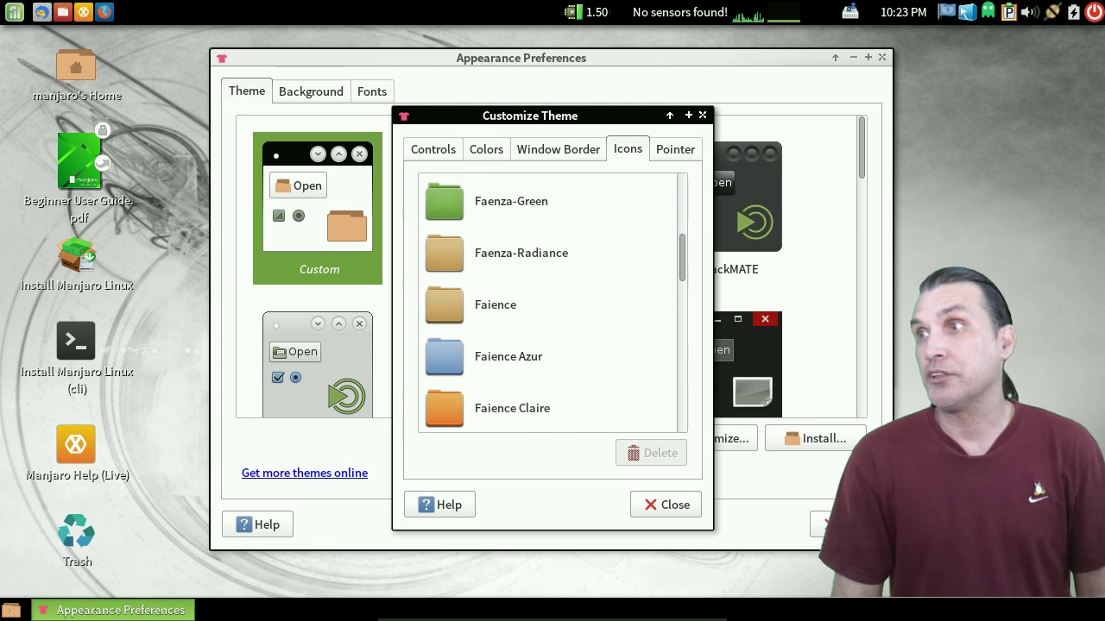
click(535, 356)
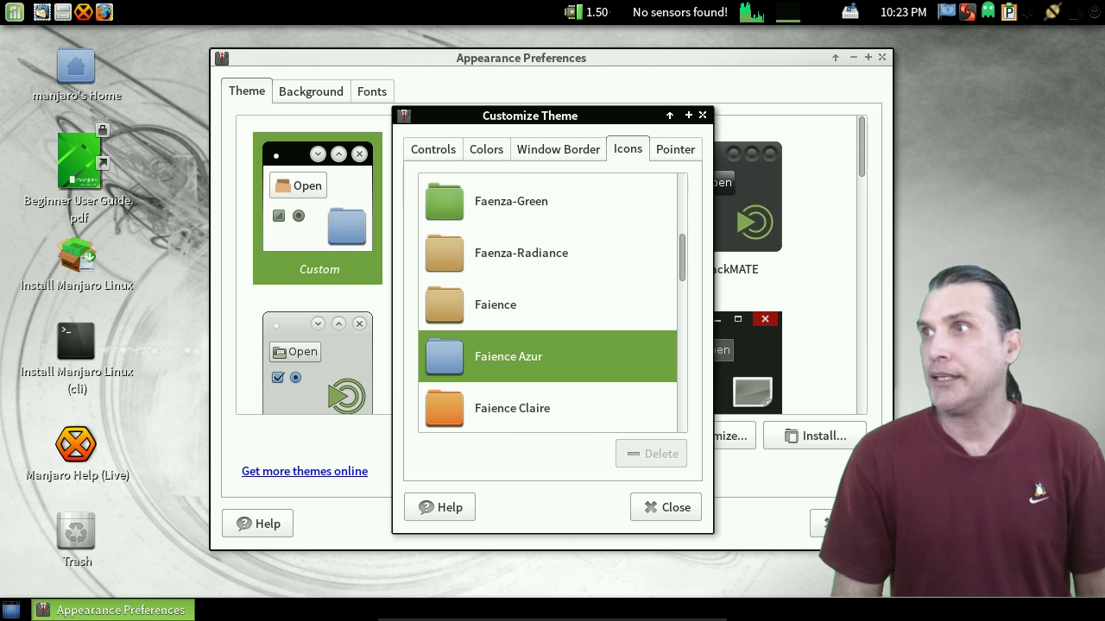
key(ctrl+Page_Down)
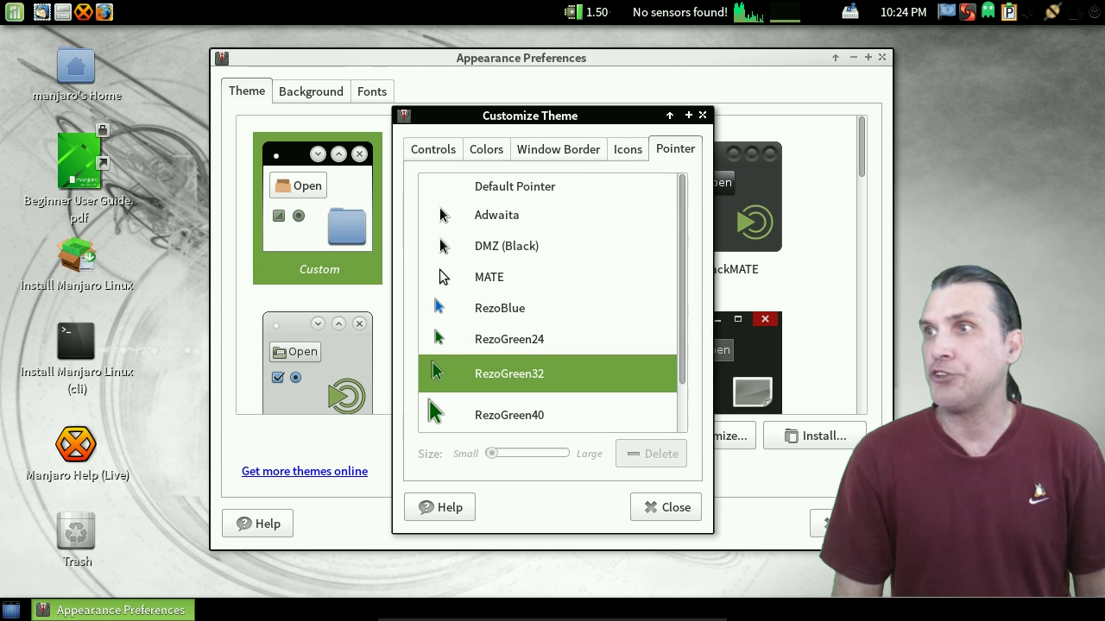
- Close the Customize Theme dialog, then the Appearance Preferences window
scroll(548, 302, down, 2)
scroll(548, 302, up, 2)
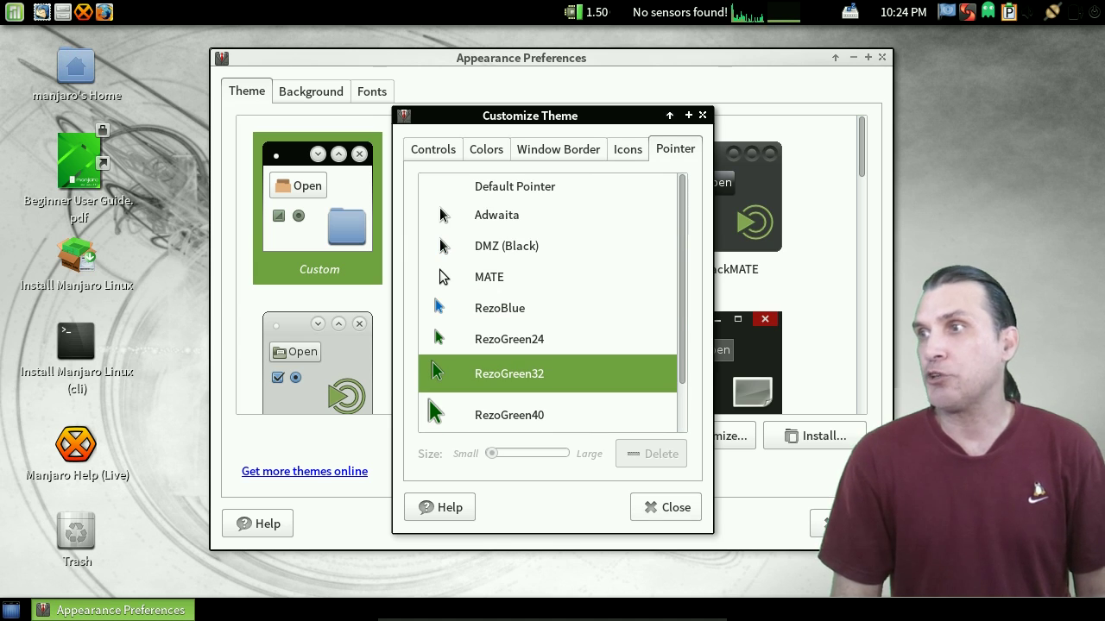
click(665, 508)
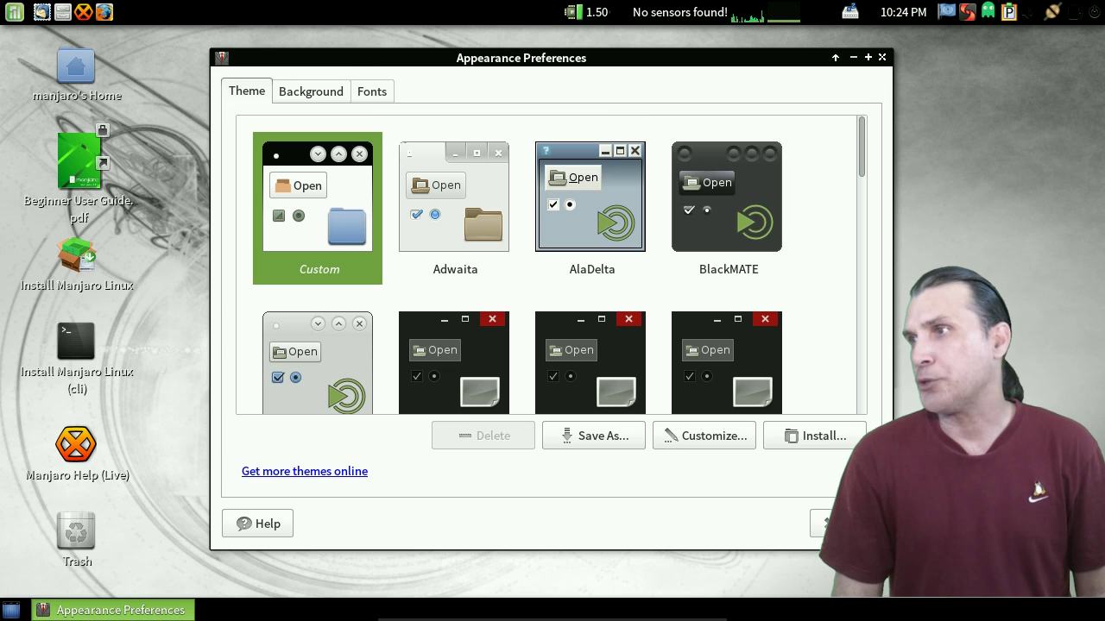
click(824, 524)
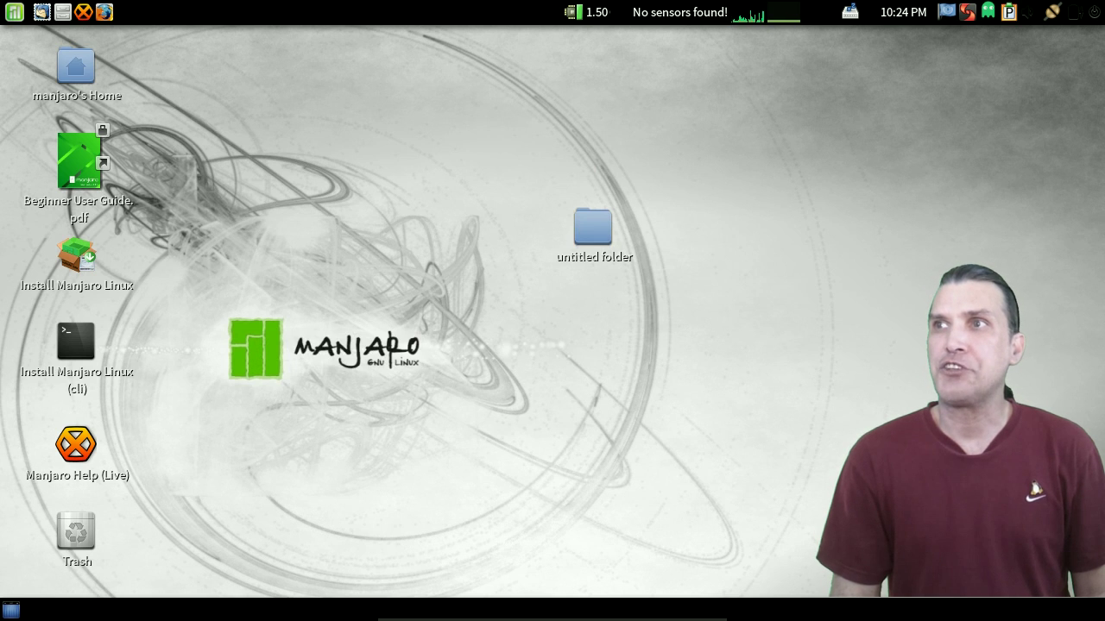
- Open the MATE menu with the Super key and switch to All applications
key(super)
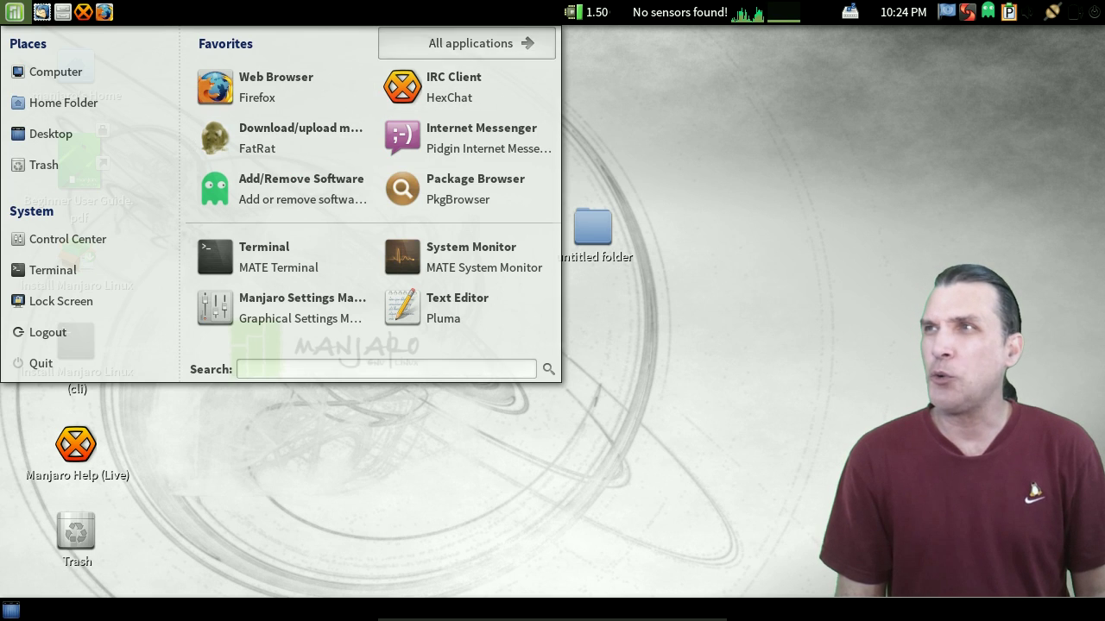
click(480, 43)
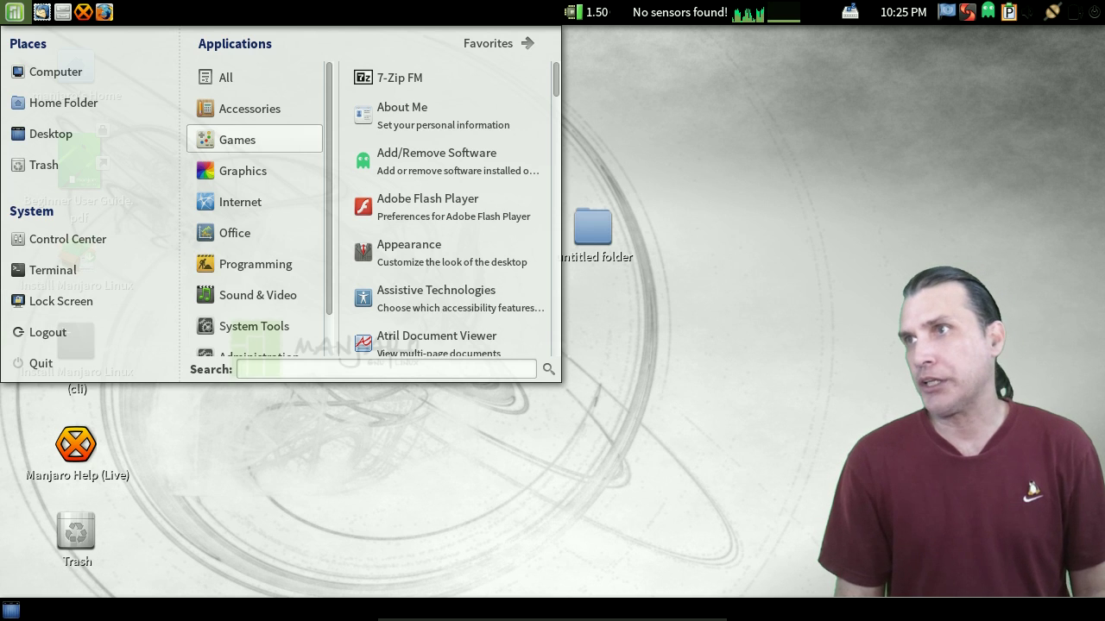
- Browse the Accessories, Games and Graphics categories, ending on the Internet applications
click(249, 109)
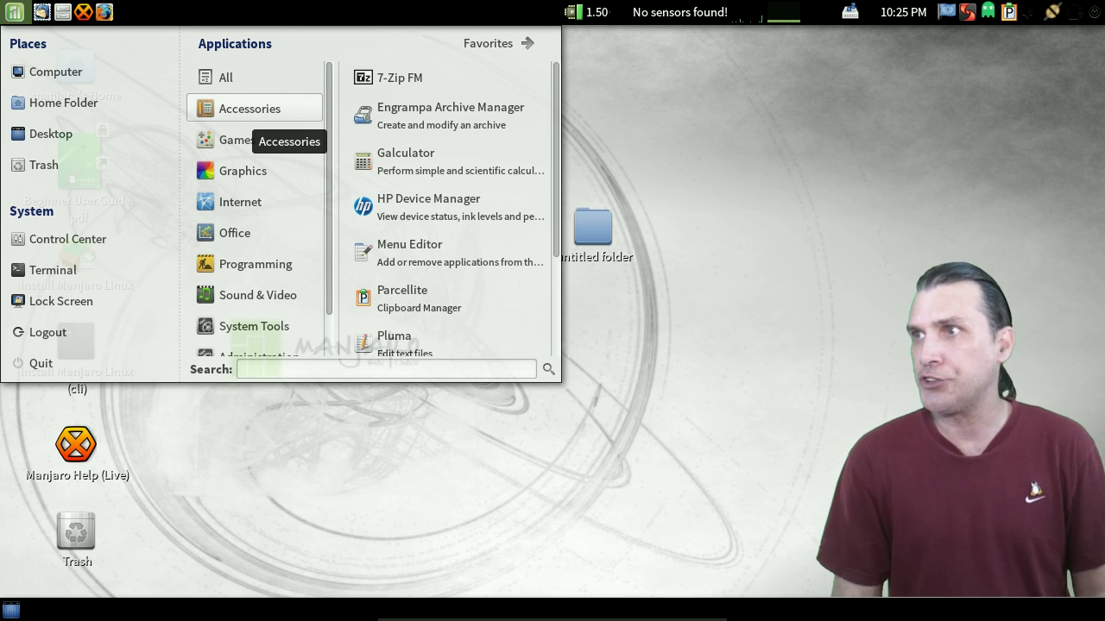
mouse_move(238, 139)
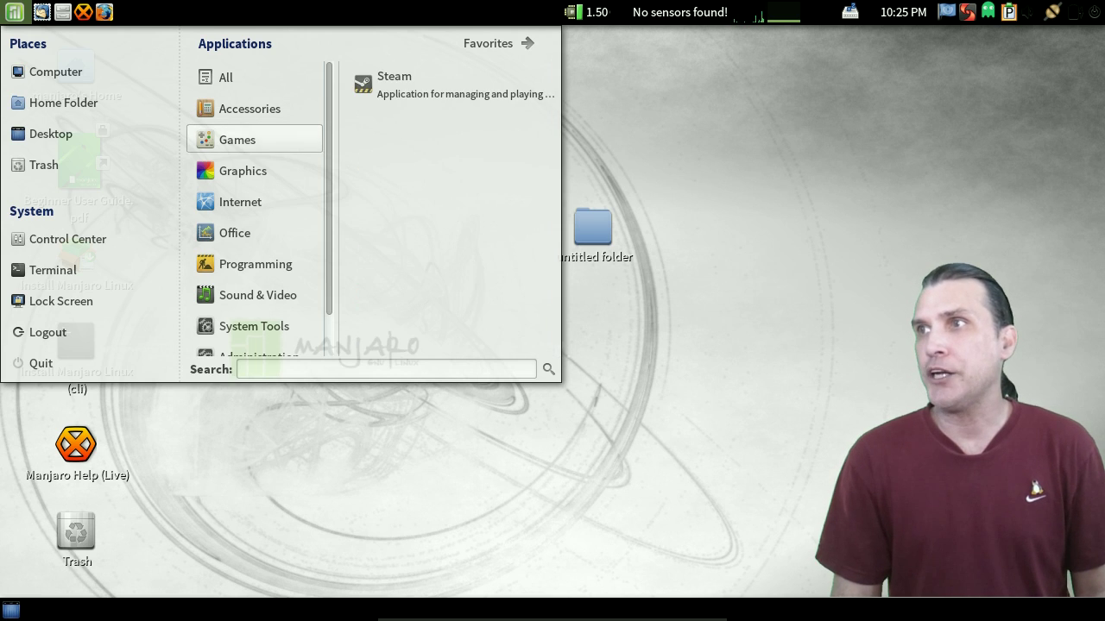
mouse_move(242, 170)
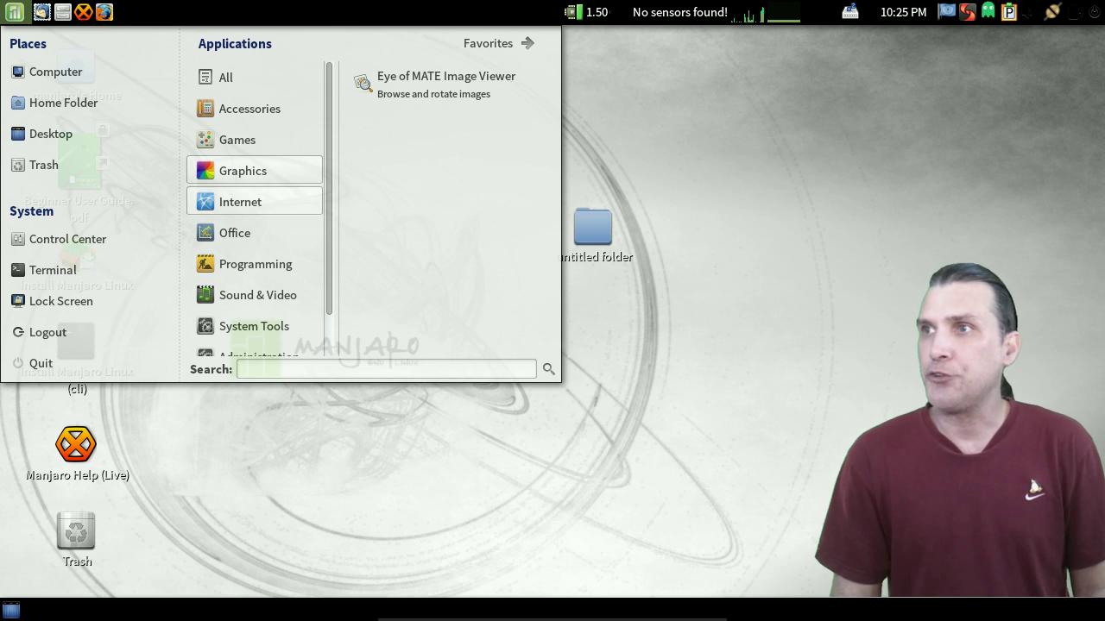
click(276, 204)
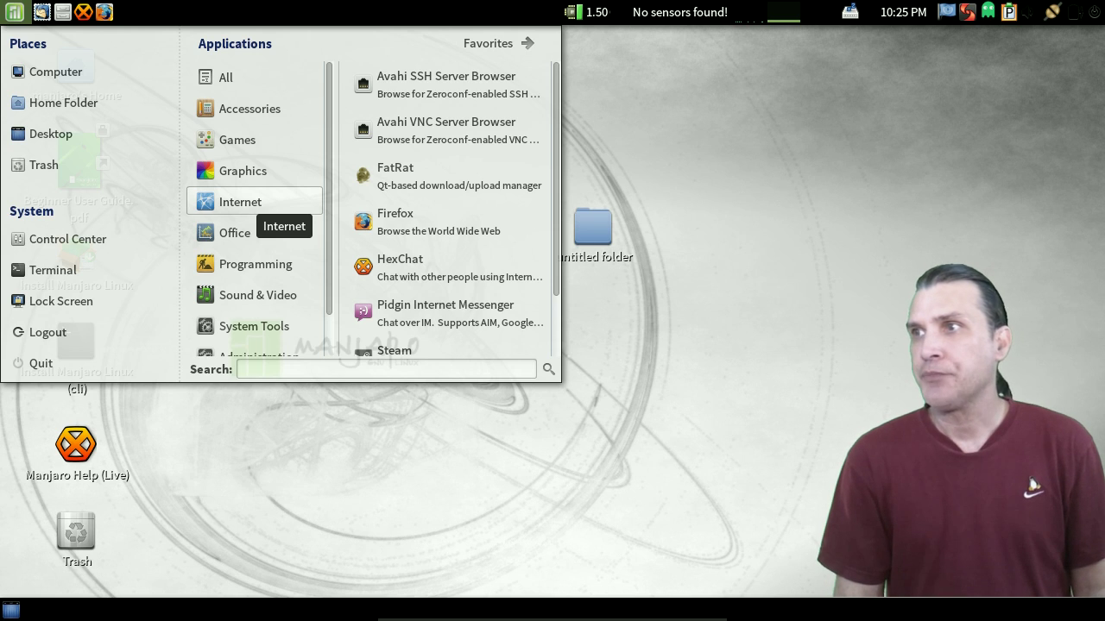
- Look through Office, Sound & Video and System Tools, ending on the Preferences applications
scroll(444, 259, down, 2)
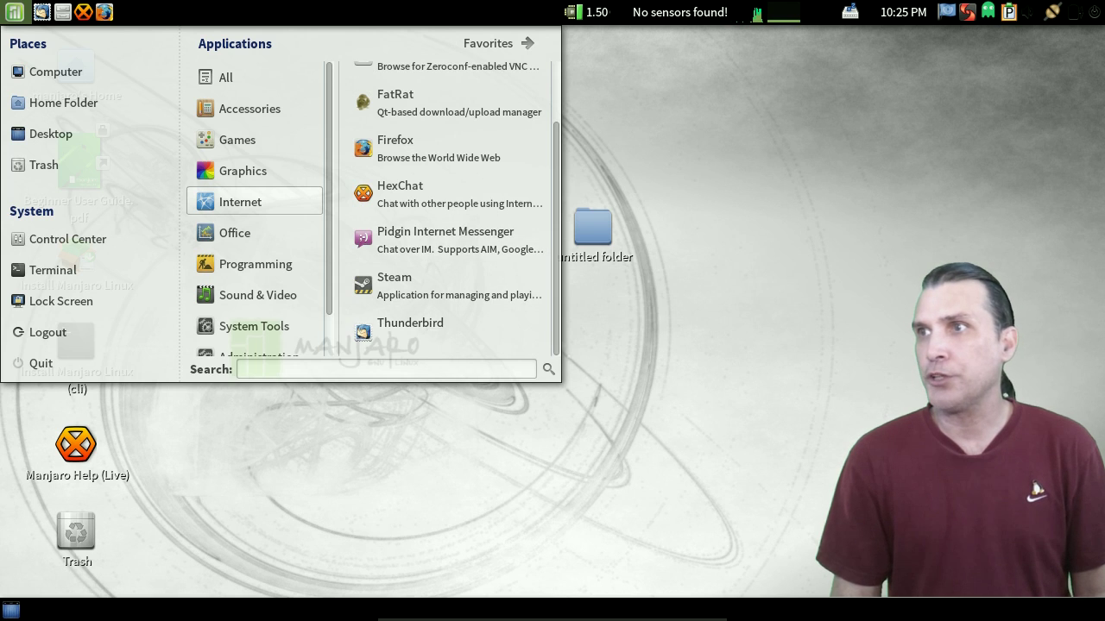
click(253, 233)
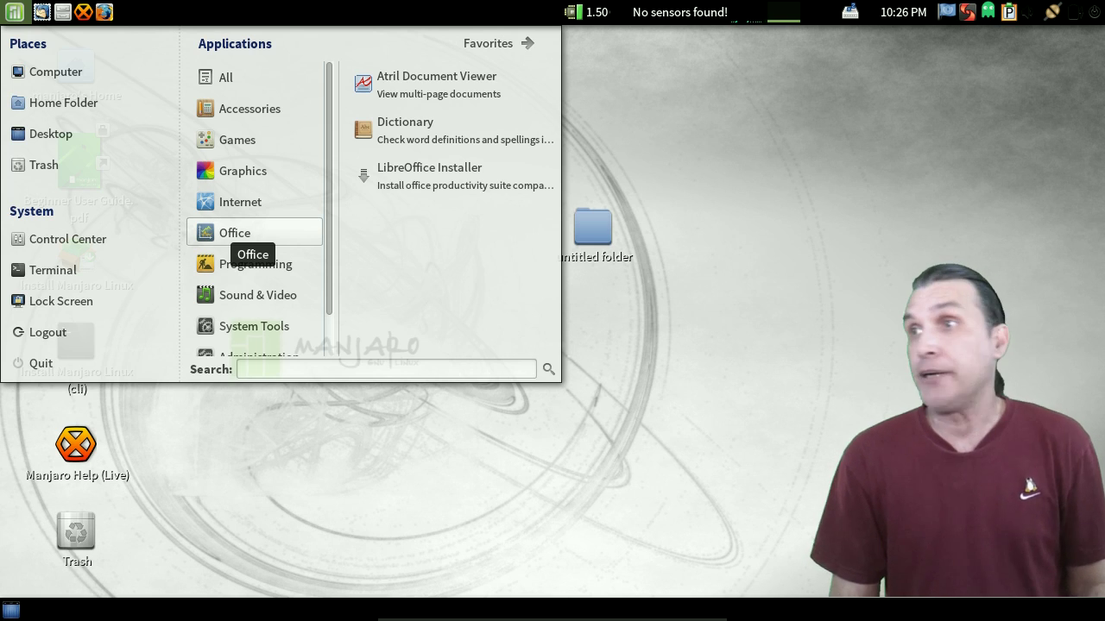
mouse_move(259, 298)
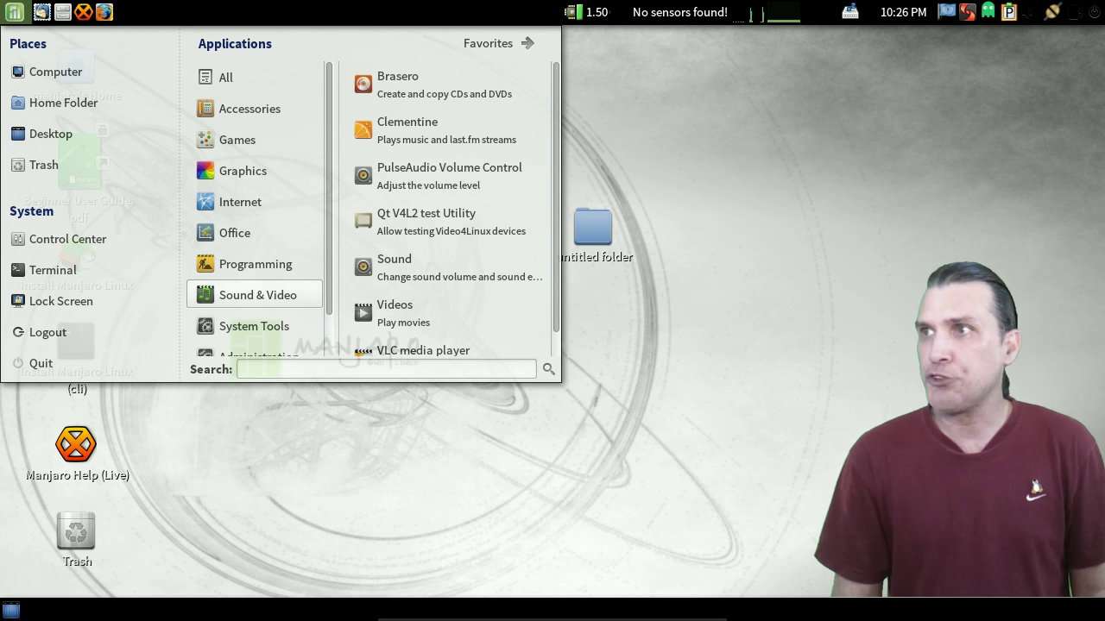
scroll(528, 277, down, 1)
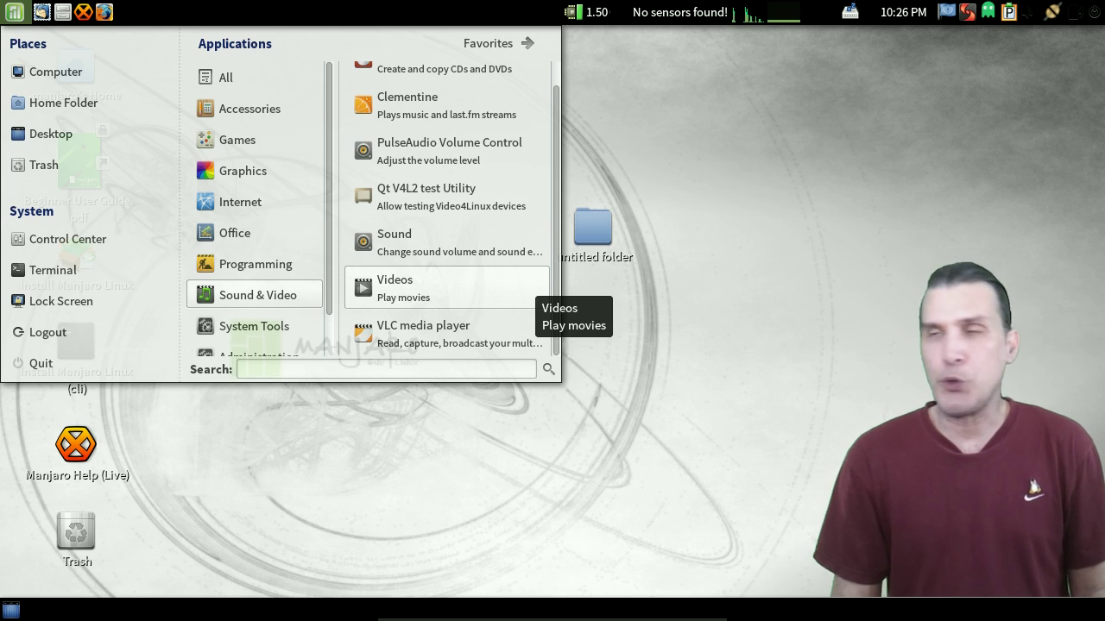
scroll(528, 293, up, 1)
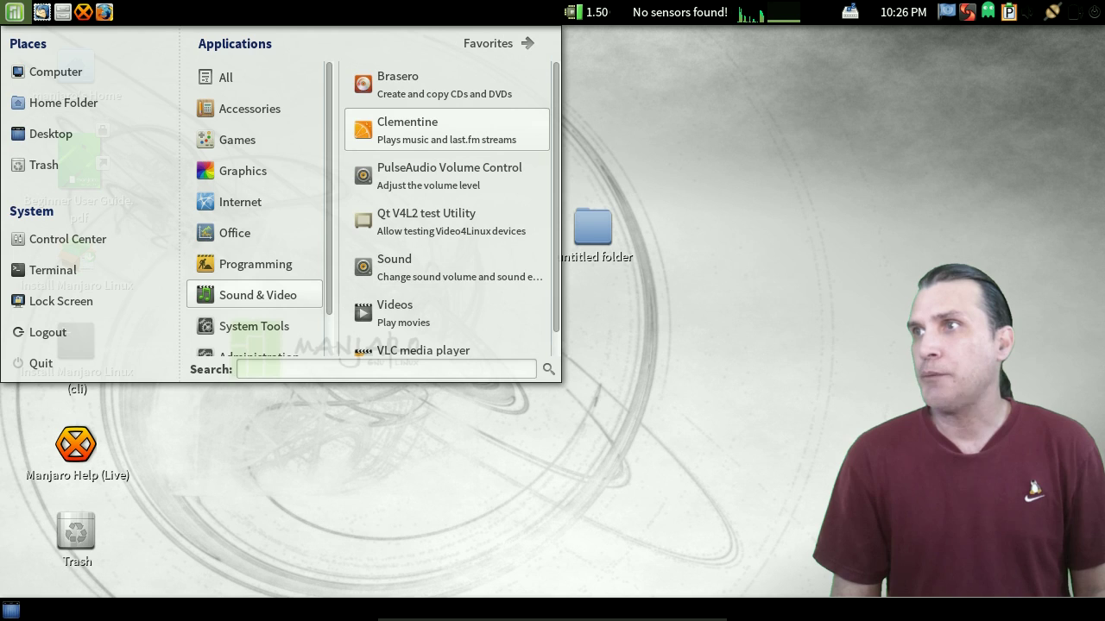
scroll(458, 138, down, 1)
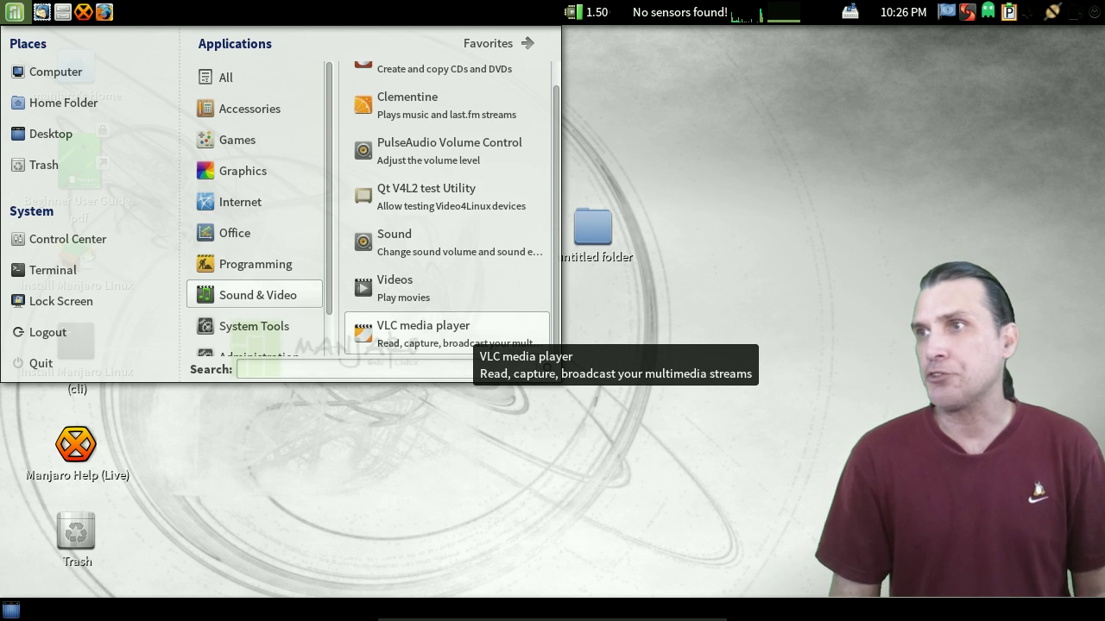
scroll(254, 293, down, 1)
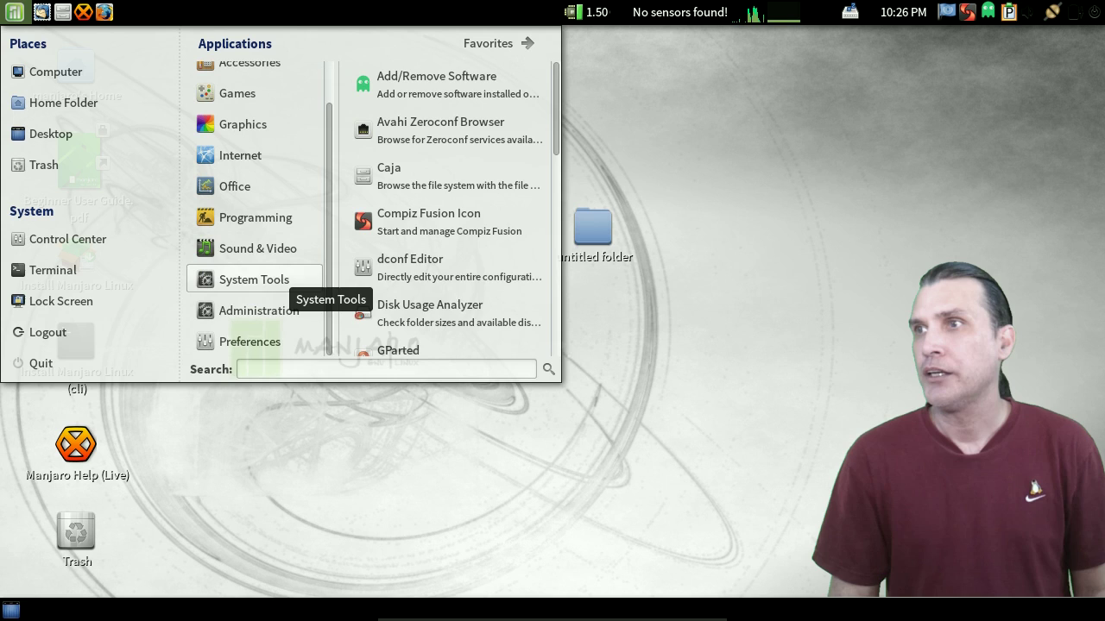
mouse_move(259, 345)
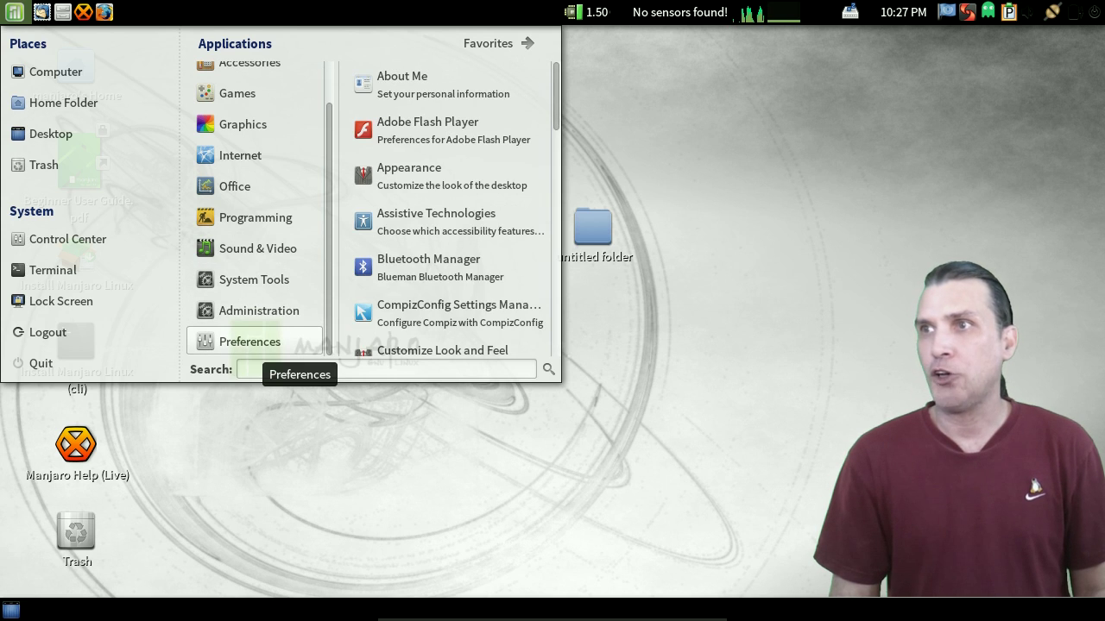
- Launch Control Center from the menu's System section and scroll its settings groups
click(86, 239)
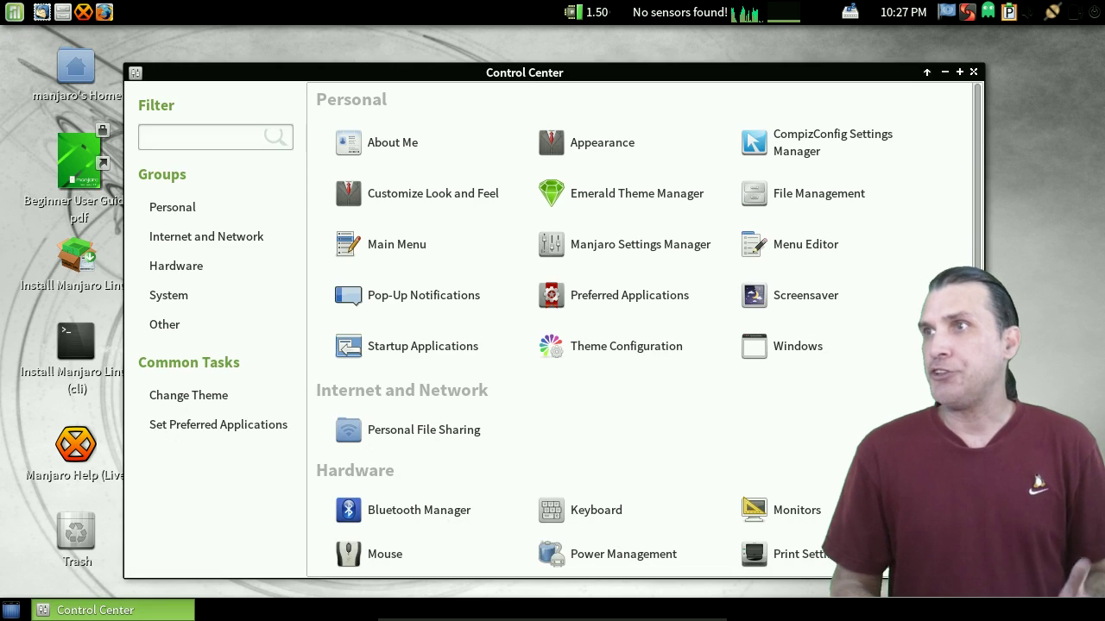
scroll(828, 346, down, 5)
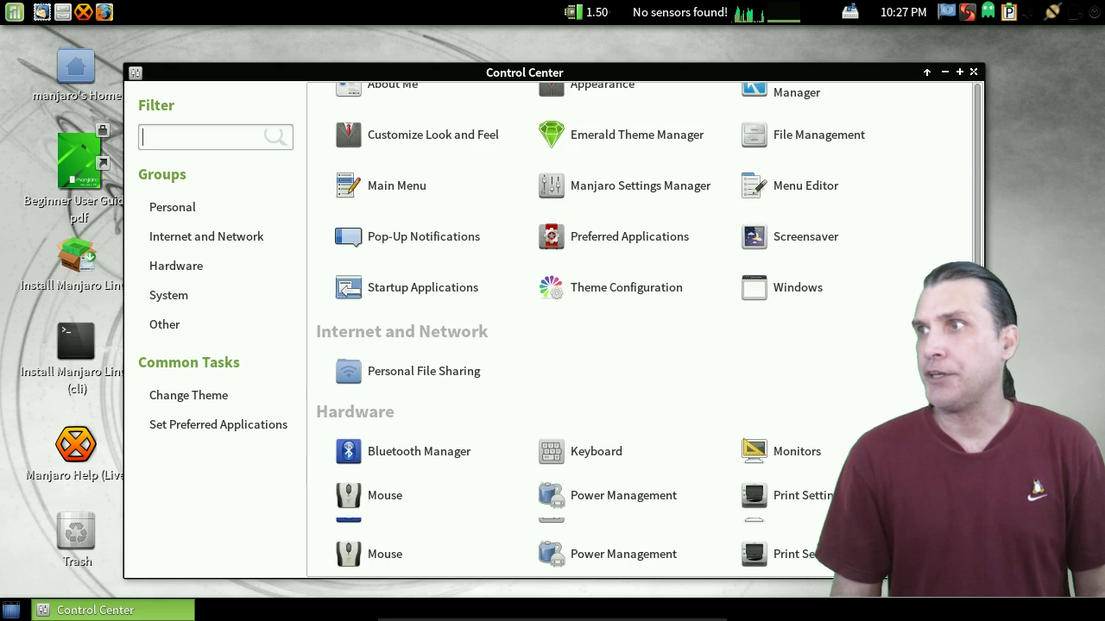
scroll(639, 328, up, 5)
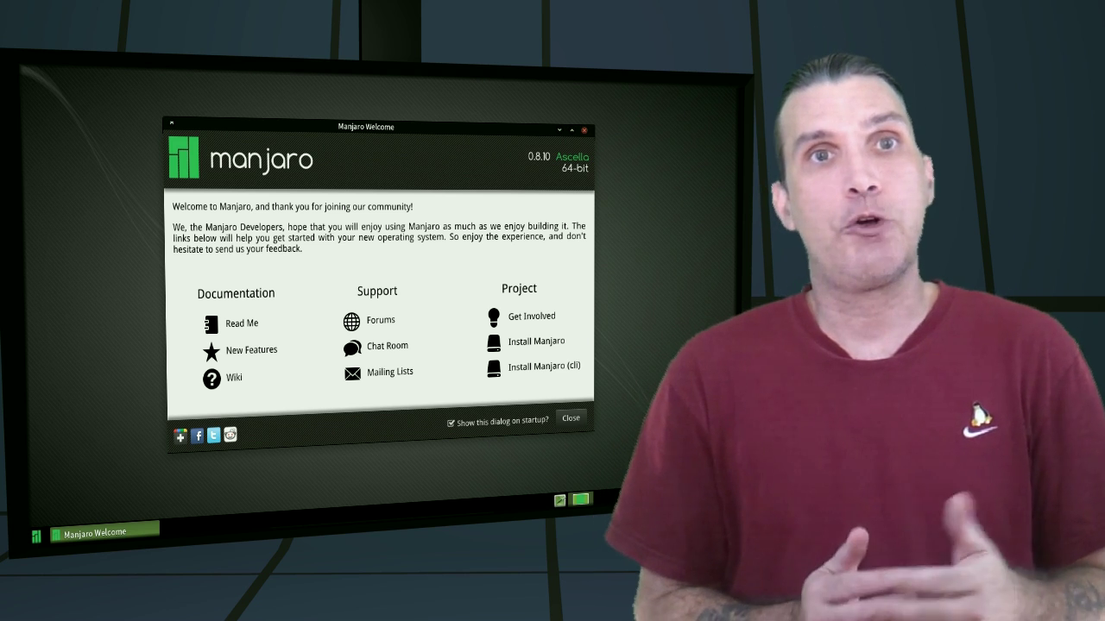
- Close the Manjaro Welcome window and briefly open and dismiss the application menu
click(584, 130)
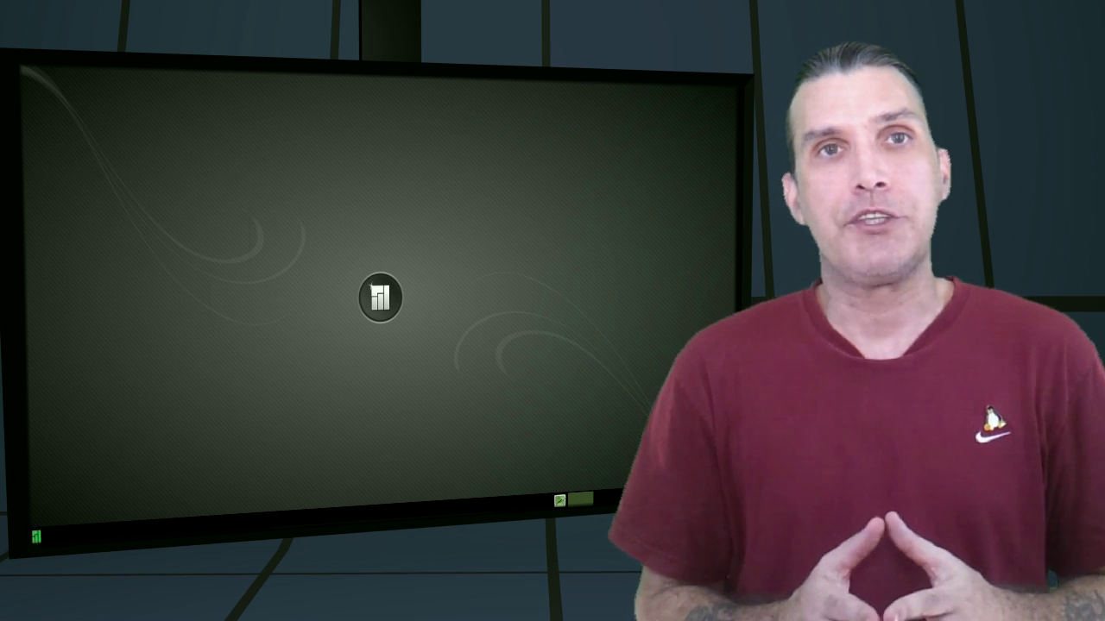
click(36, 537)
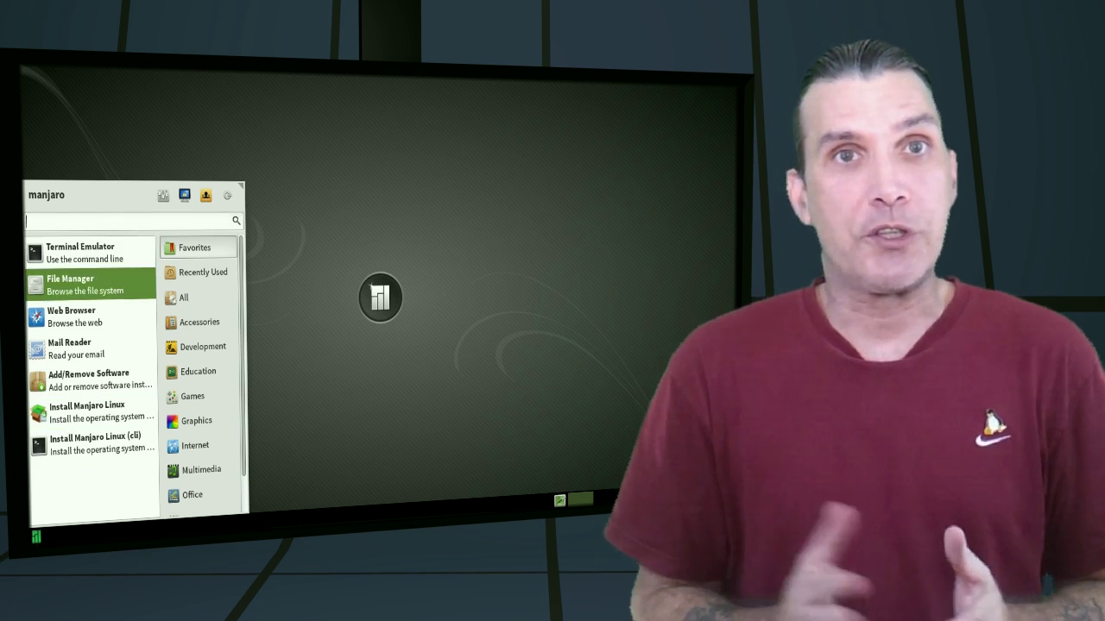
key(Escape)
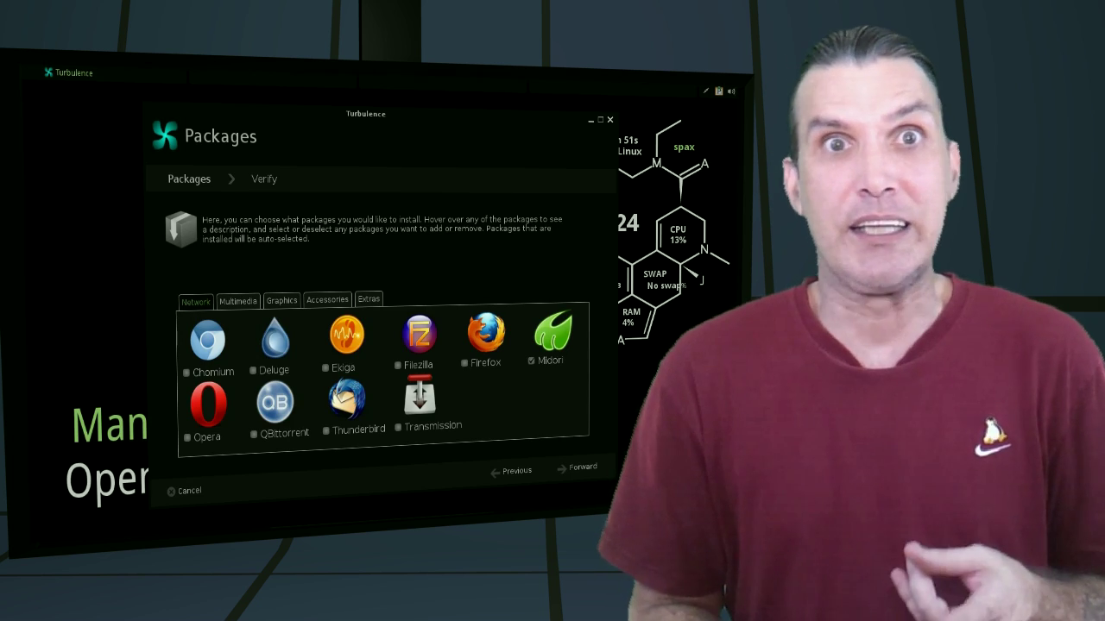
- View Turbulence's Multimedia, Graphics and Accessories packages, then close the Dolphin window
click(237, 301)
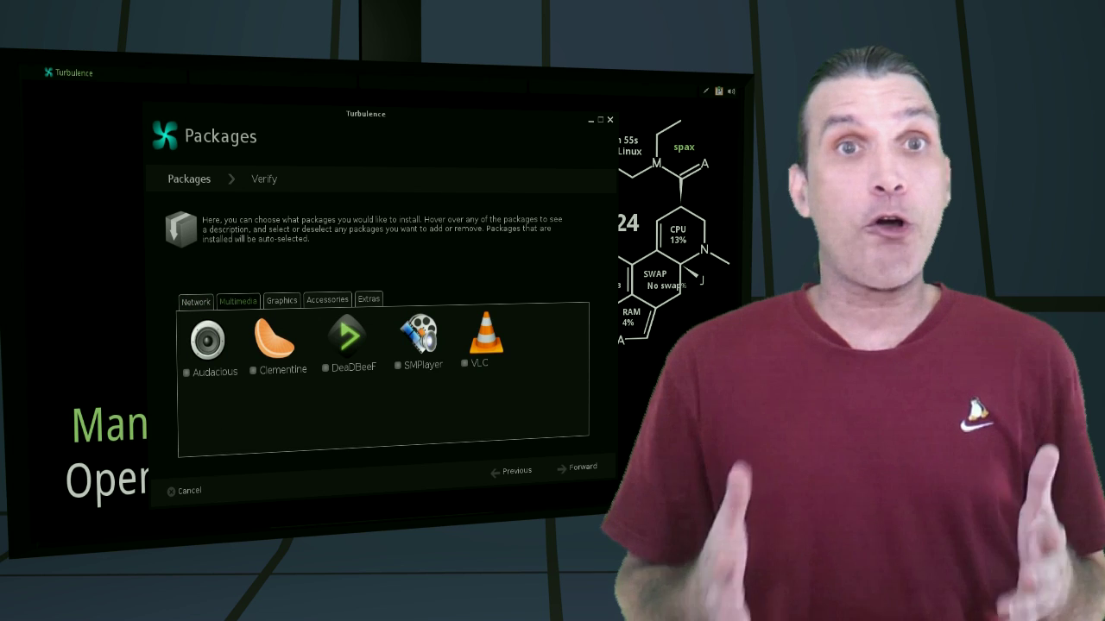
click(281, 300)
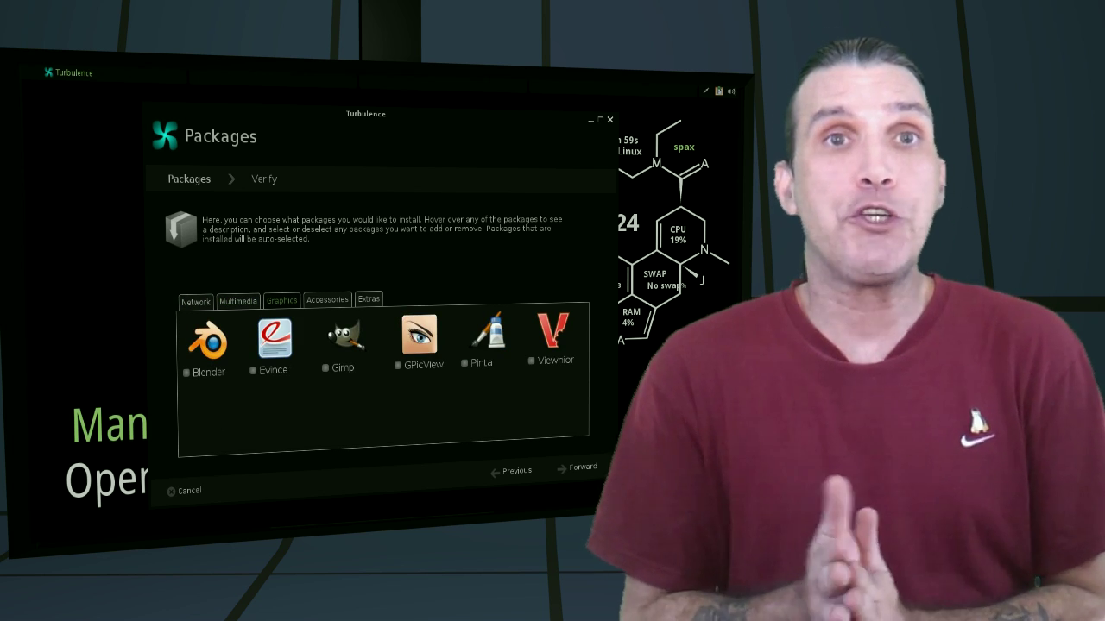
click(327, 299)
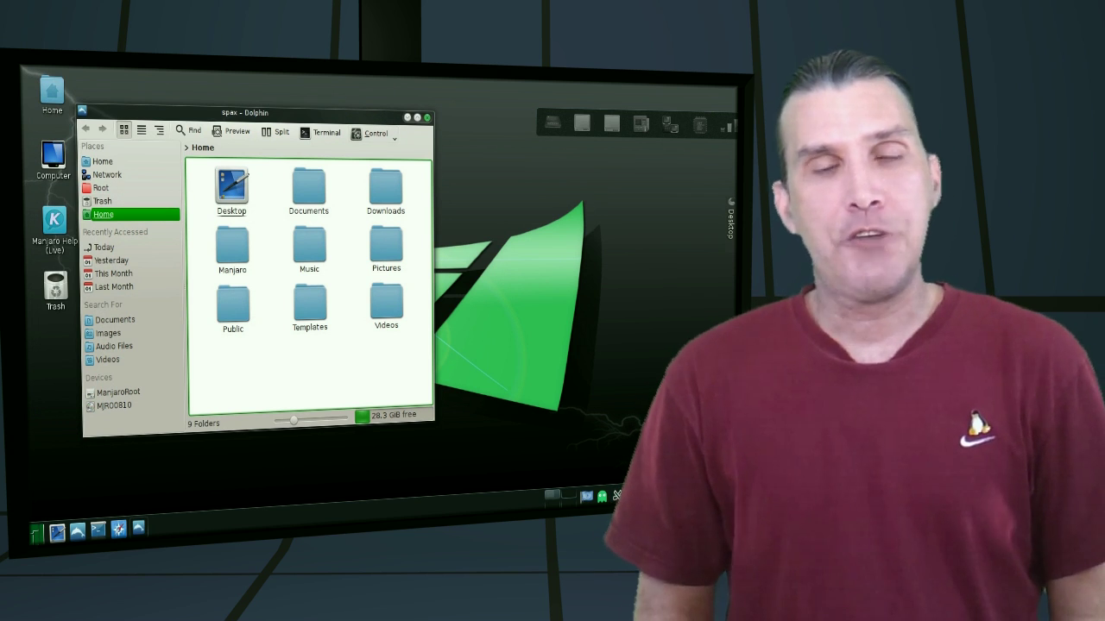
click(426, 117)
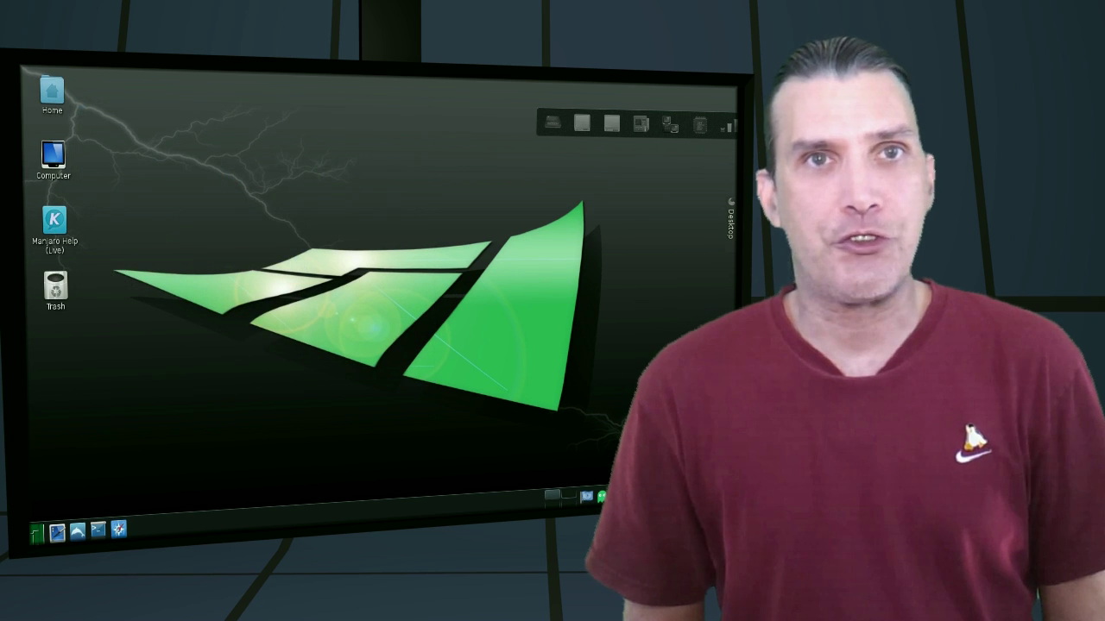